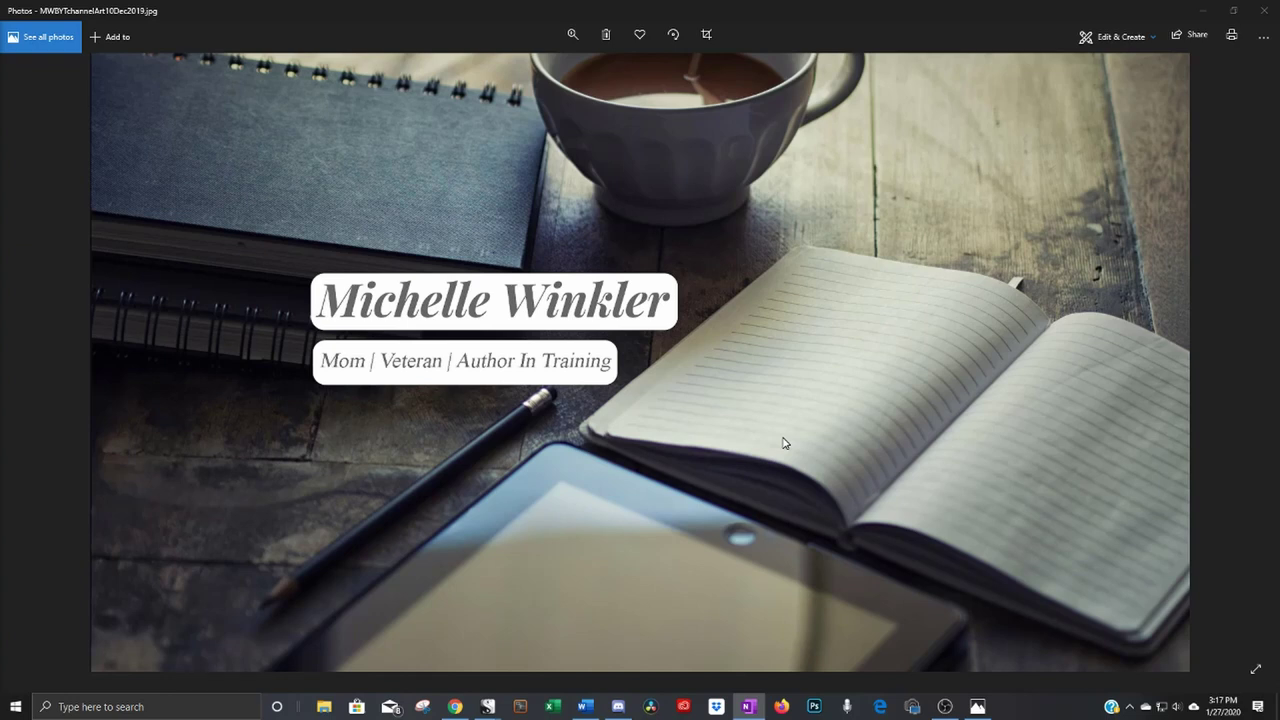
Step: Switch from the Photos viewer to the NOVELScrivener4Tutorial.docx manuscript in Word
{"action": "left_click", "coordinate": [587, 710]}
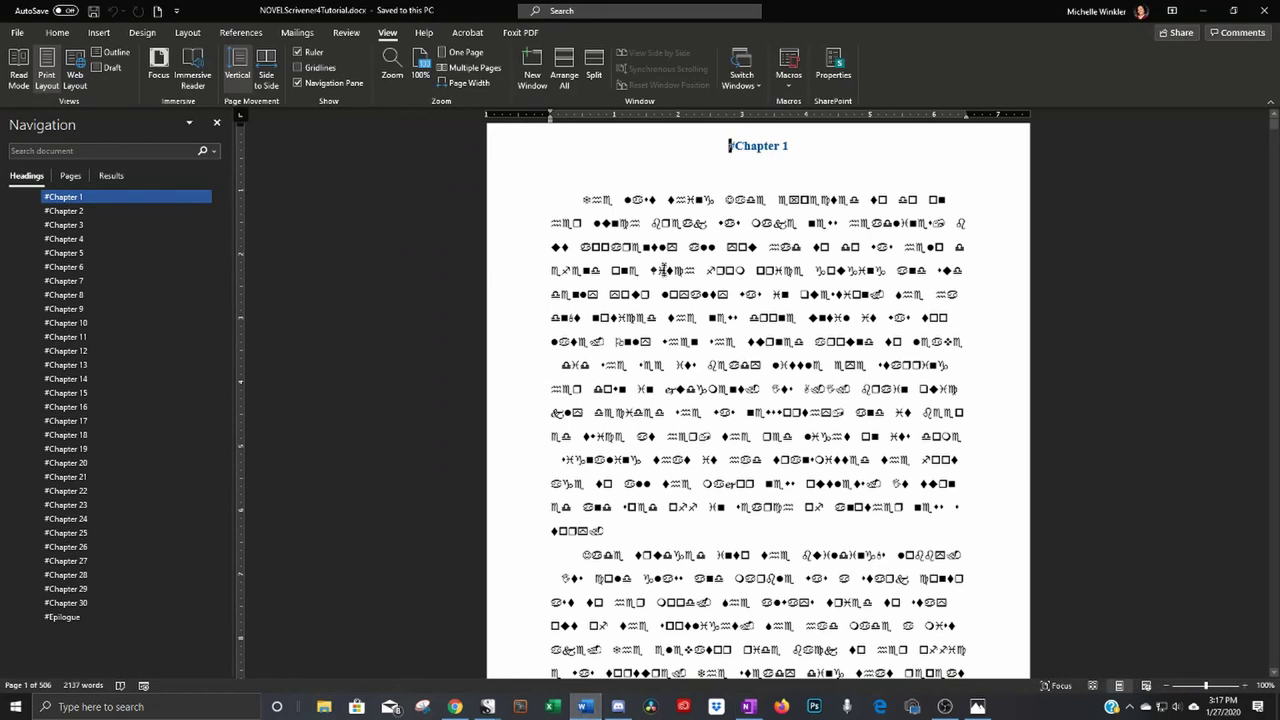
Step: Highlight the # marker on '#Chapter 1', then jump to the Chapter 2 and Chapter 13 headings
{"action": "mouse_move", "coordinate": [733, 160]}
{"action": "double_click", "coordinate": [730, 146]}
{"action": "left_click", "coordinate": [668, 271]}
{"action": "left_click", "coordinate": [50, 211]}
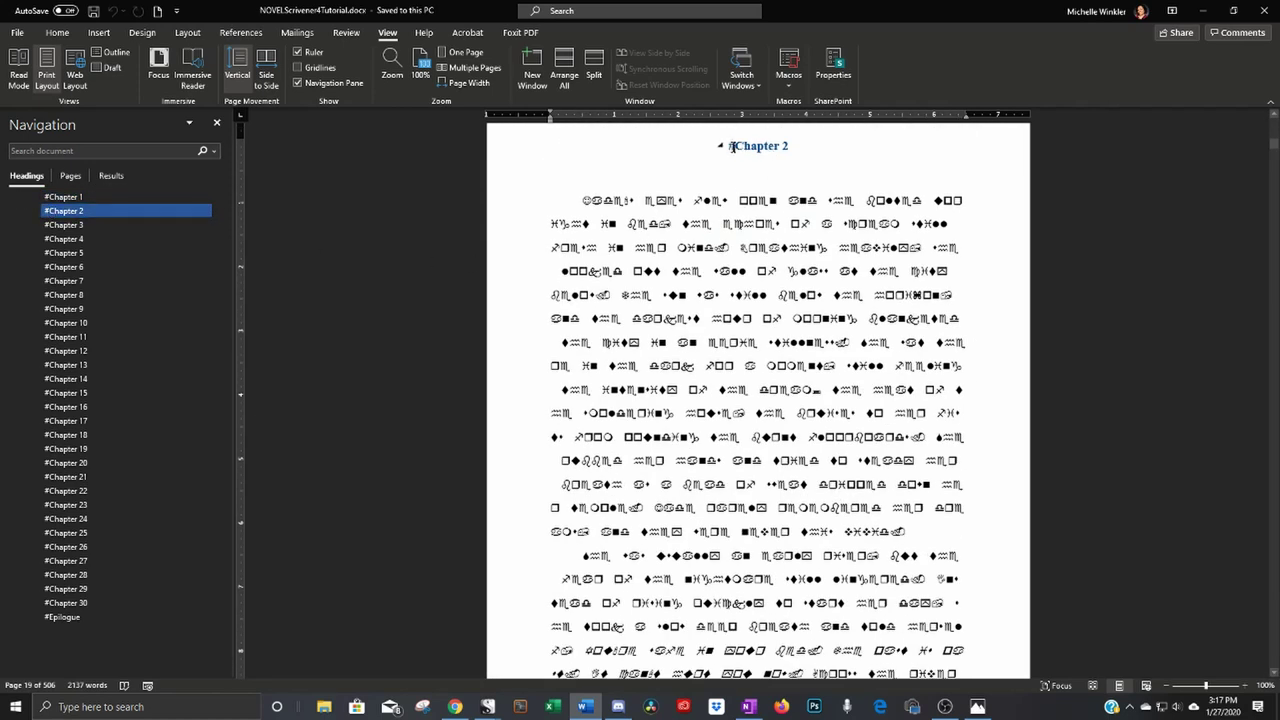
{"action": "left_click", "coordinate": [86, 365]}
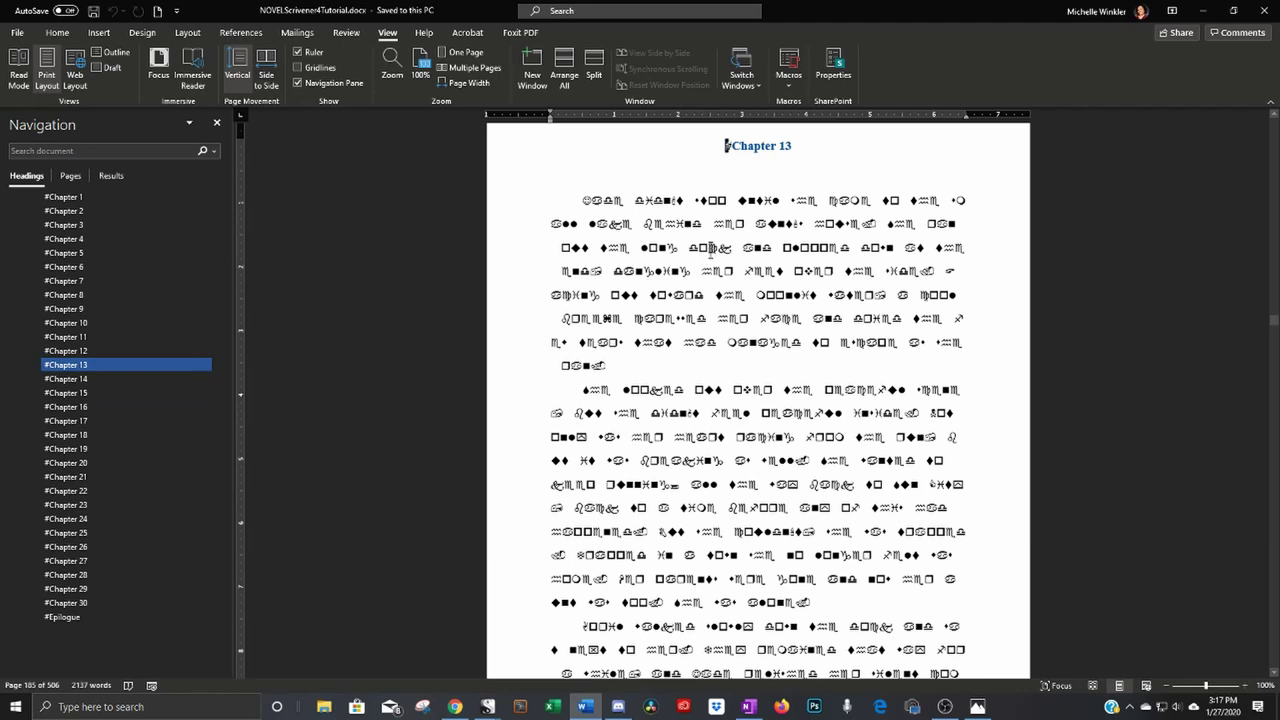
Step: Scroll through the manuscript, then bring up Scrivener's New Project window
{"action": "scroll", "coordinate": [655, 291], "scroll_direction": "down", "scroll_amount": 1}
{"action": "scroll", "coordinate": [655, 291], "scroll_direction": "down", "scroll_amount": 5}
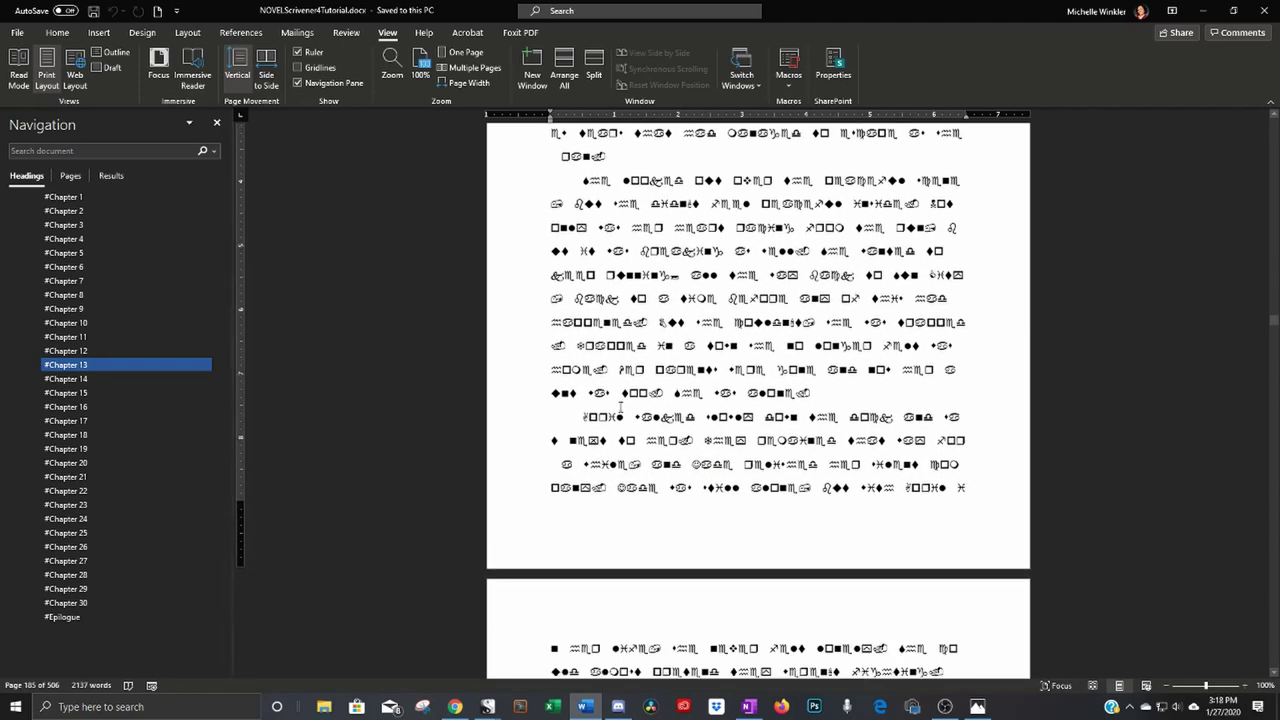
{"action": "left_click_drag", "start_coordinate": [1275, 325], "coordinate": [1275, 329]}
{"action": "scroll", "coordinate": [713, 336], "scroll_direction": "up", "scroll_amount": 1}
{"action": "scroll", "coordinate": [713, 336], "scroll_direction": "up", "scroll_amount": 1}
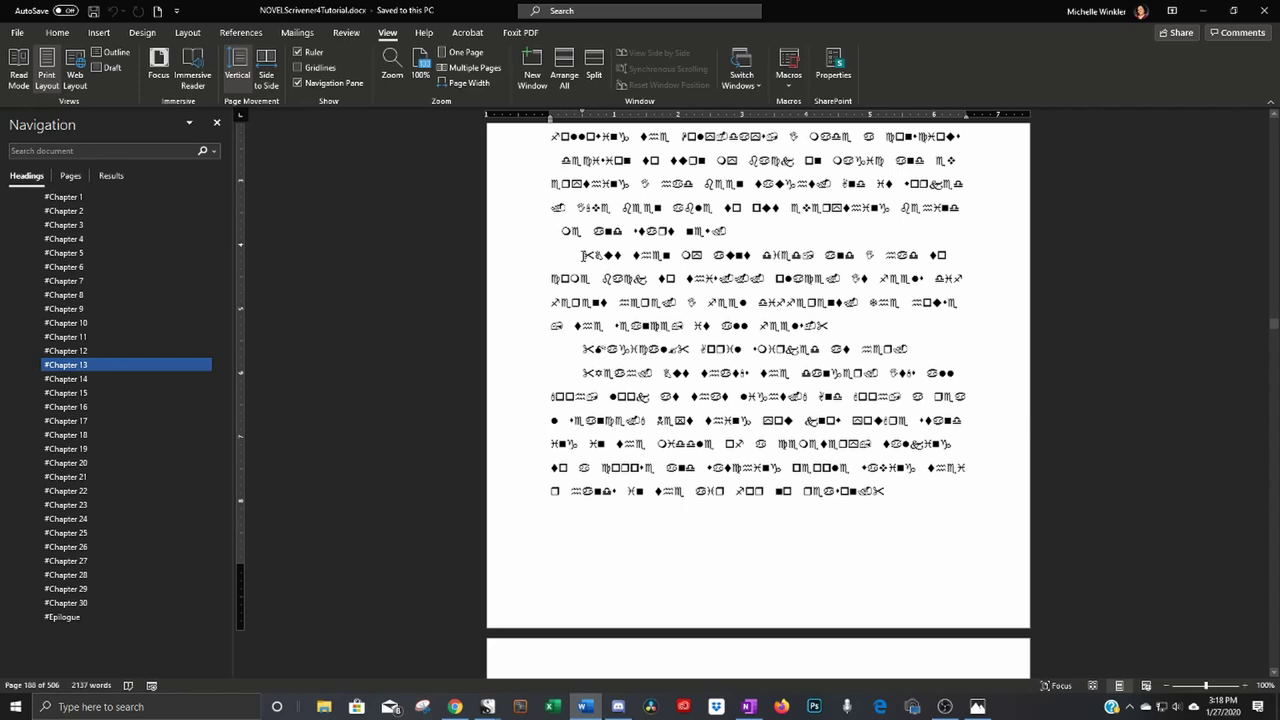
{"action": "left_click_drag", "start_coordinate": [1274, 328], "coordinate": [1274, 124]}
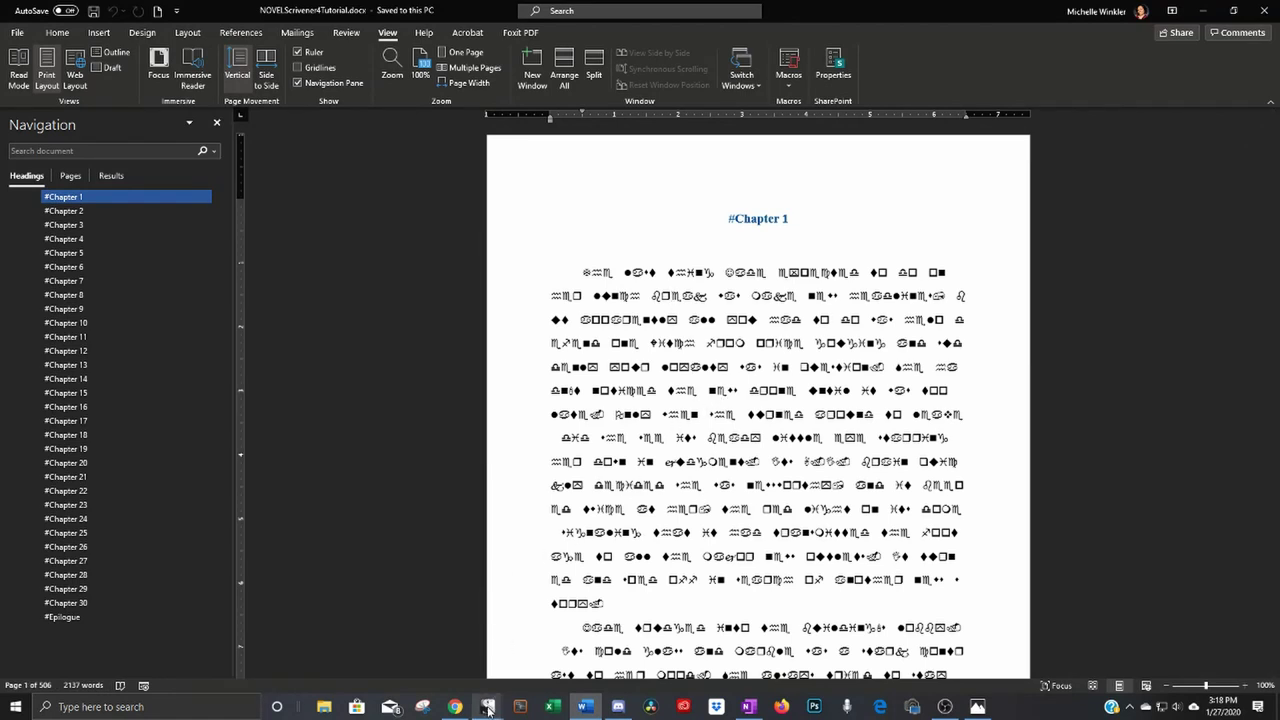
{"action": "mouse_move", "coordinate": [488, 709]}
{"action": "left_click", "coordinate": [705, 660]}
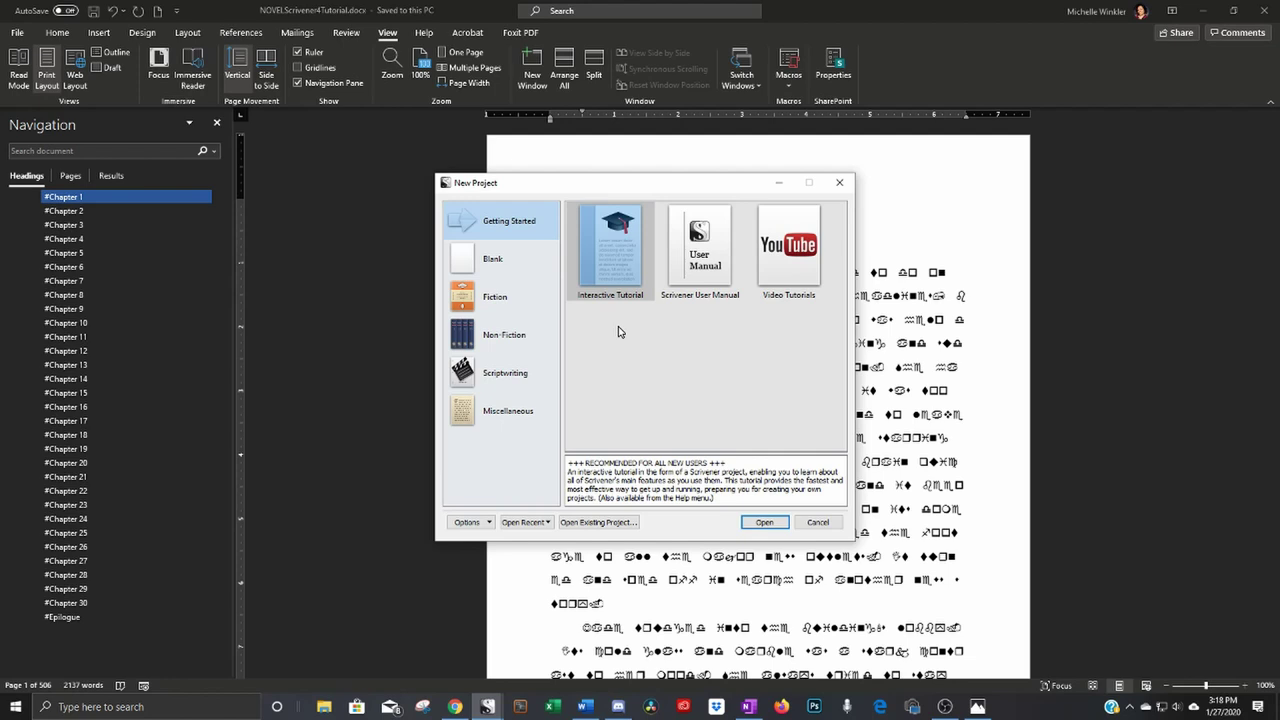
Step: Create a Blank project saved as DOTAfirstDraft2020Jan27 in AuthorTubeScrivenerTutorial, then maximize its window
{"action": "left_click", "coordinate": [491, 263]}
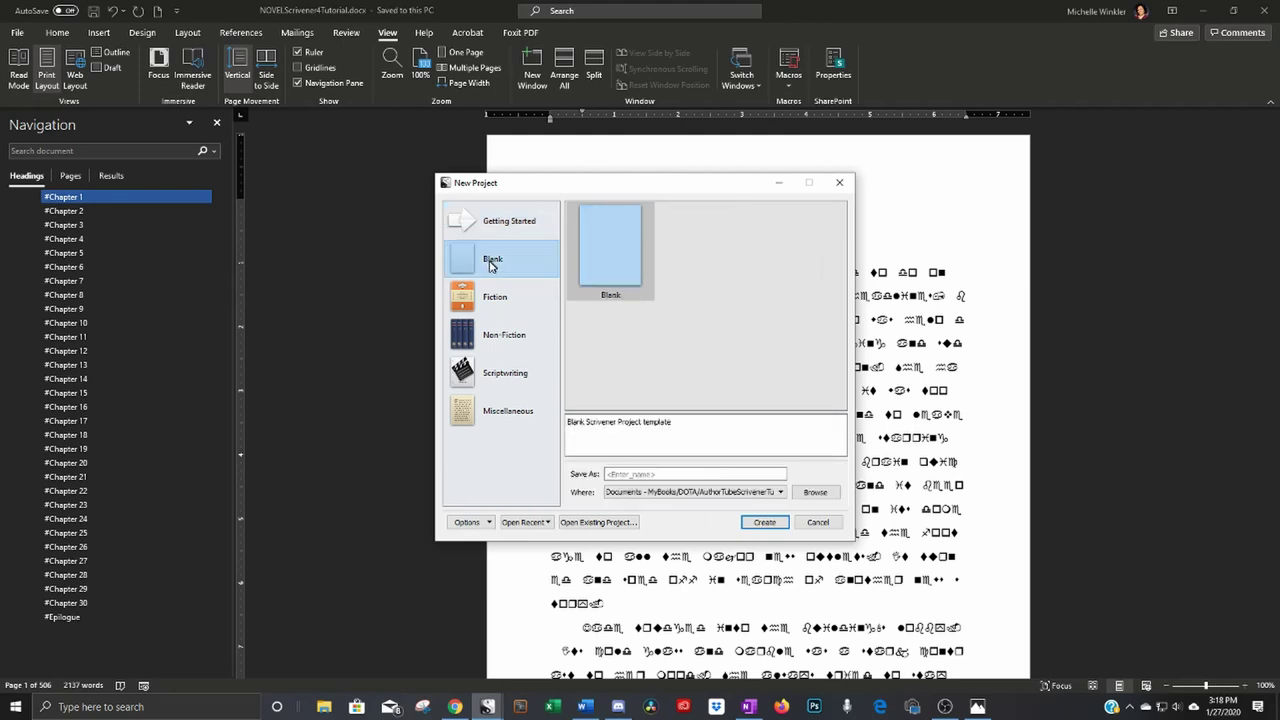
{"action": "left_click", "coordinate": [688, 474]}
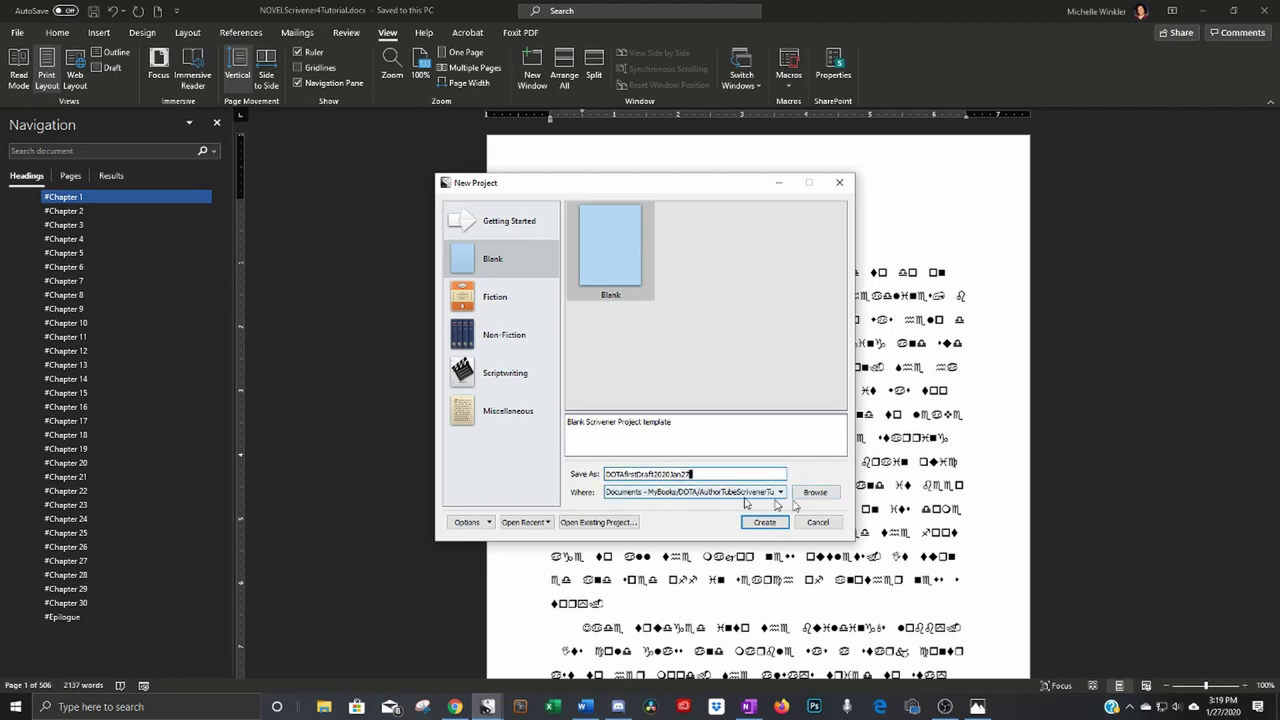
{"action": "left_click", "coordinate": [815, 492]}
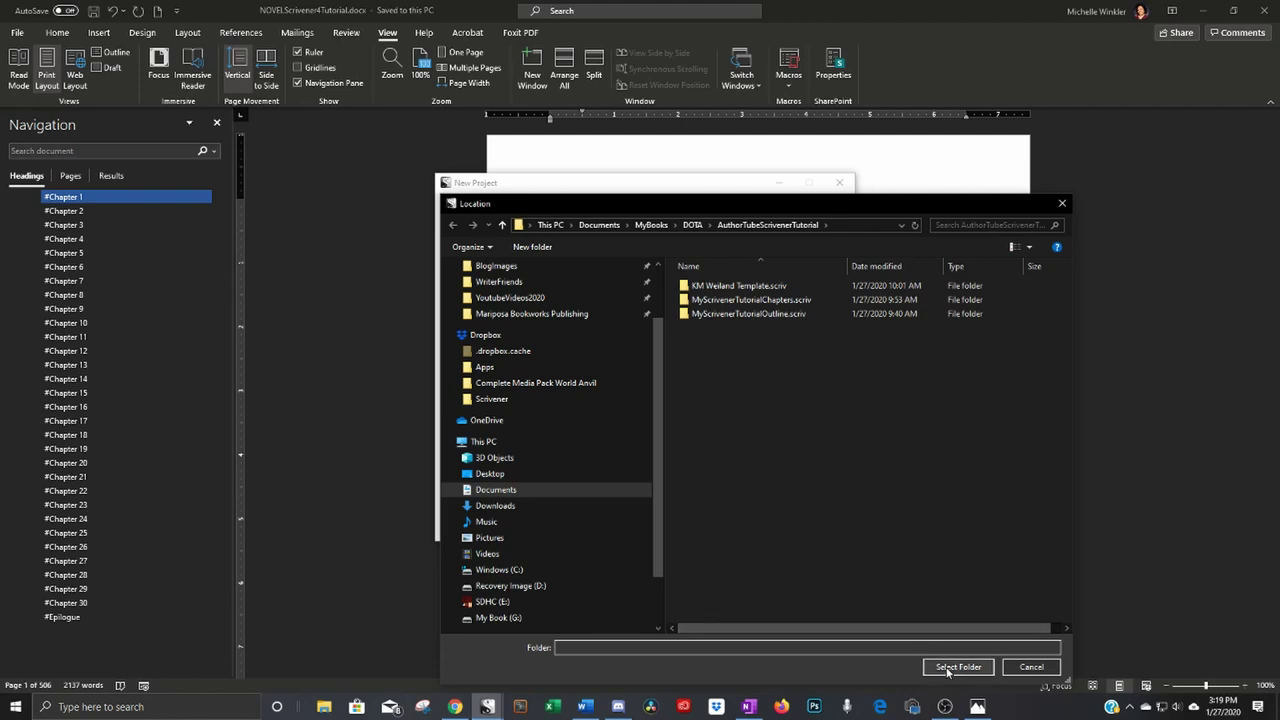
{"action": "left_click", "coordinate": [947, 668]}
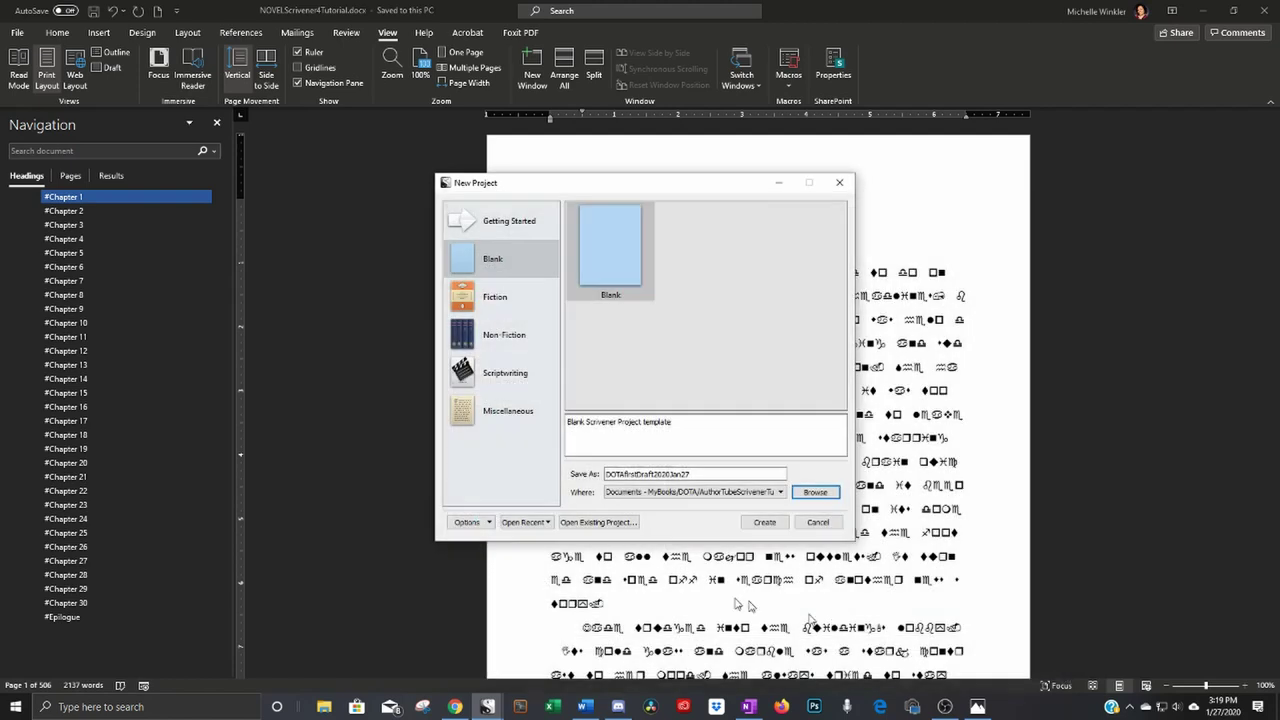
{"action": "left_click", "coordinate": [762, 523]}
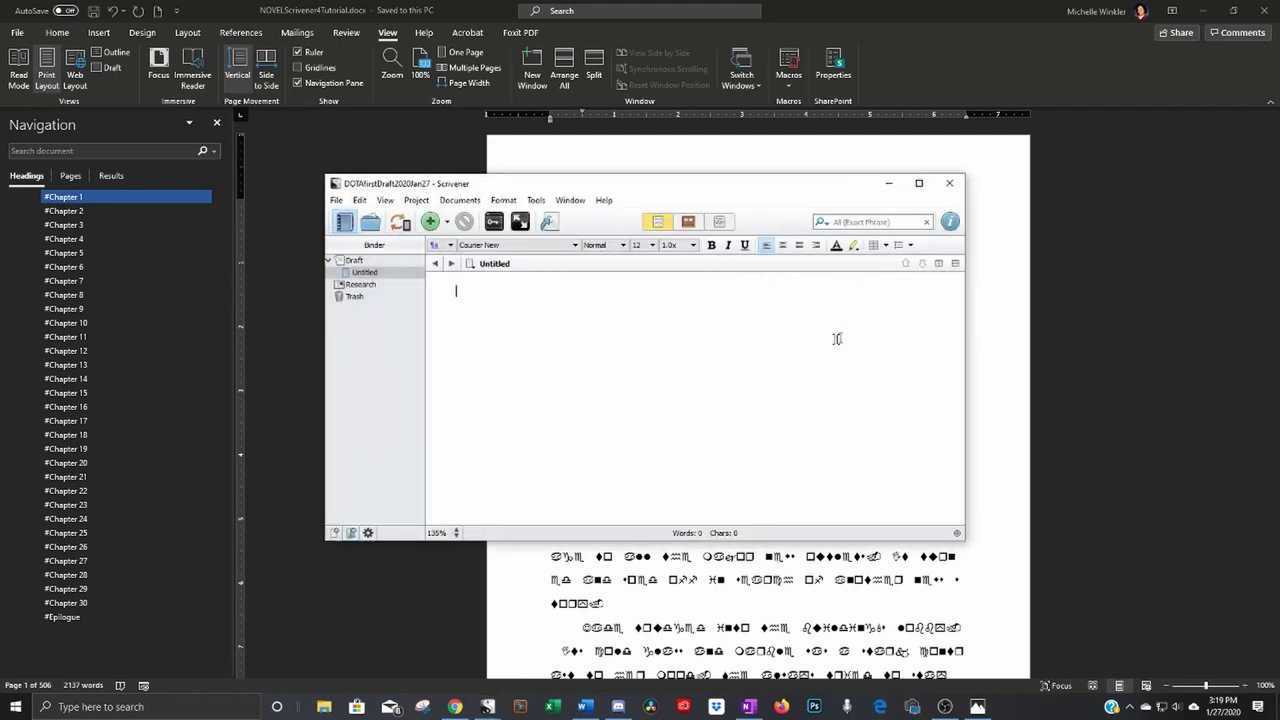
{"action": "left_click", "coordinate": [919, 184]}
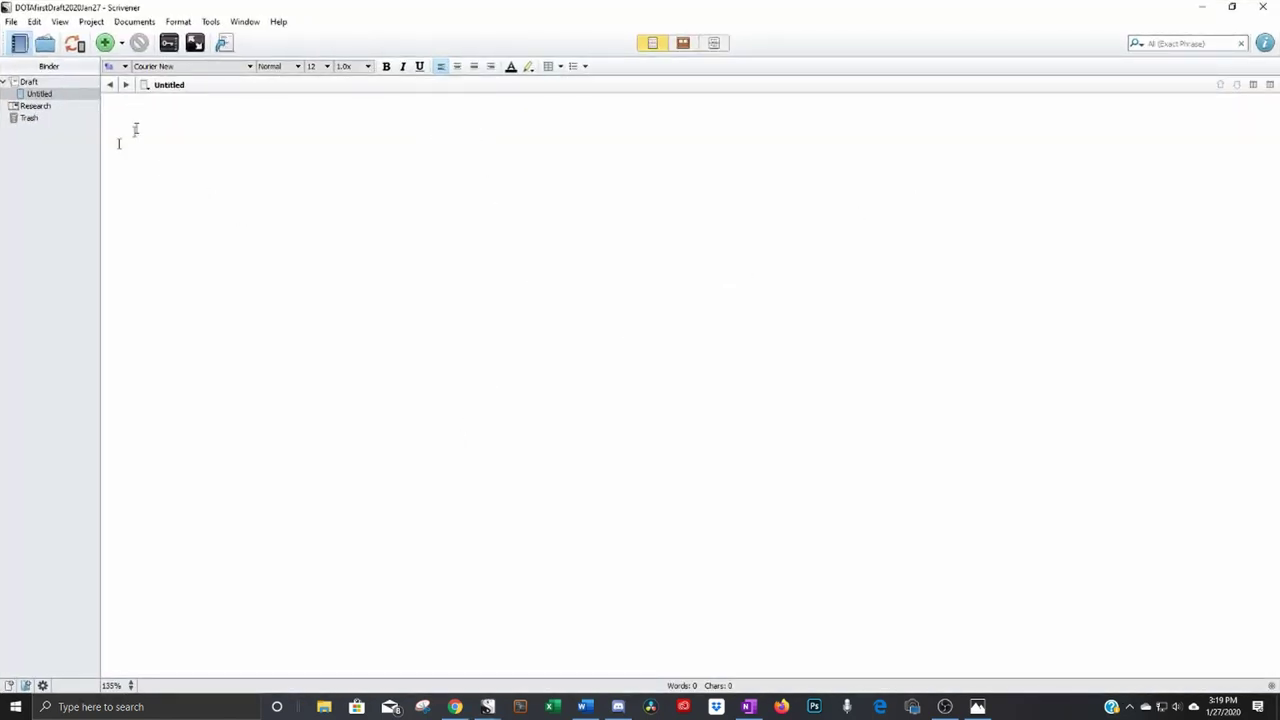
Step: Widen the binder, write 'This is where your book goes :)' in the Untitled document, and view the Draft corkboard
{"action": "left_click_drag", "start_coordinate": [100, 158], "coordinate": [186, 168]}
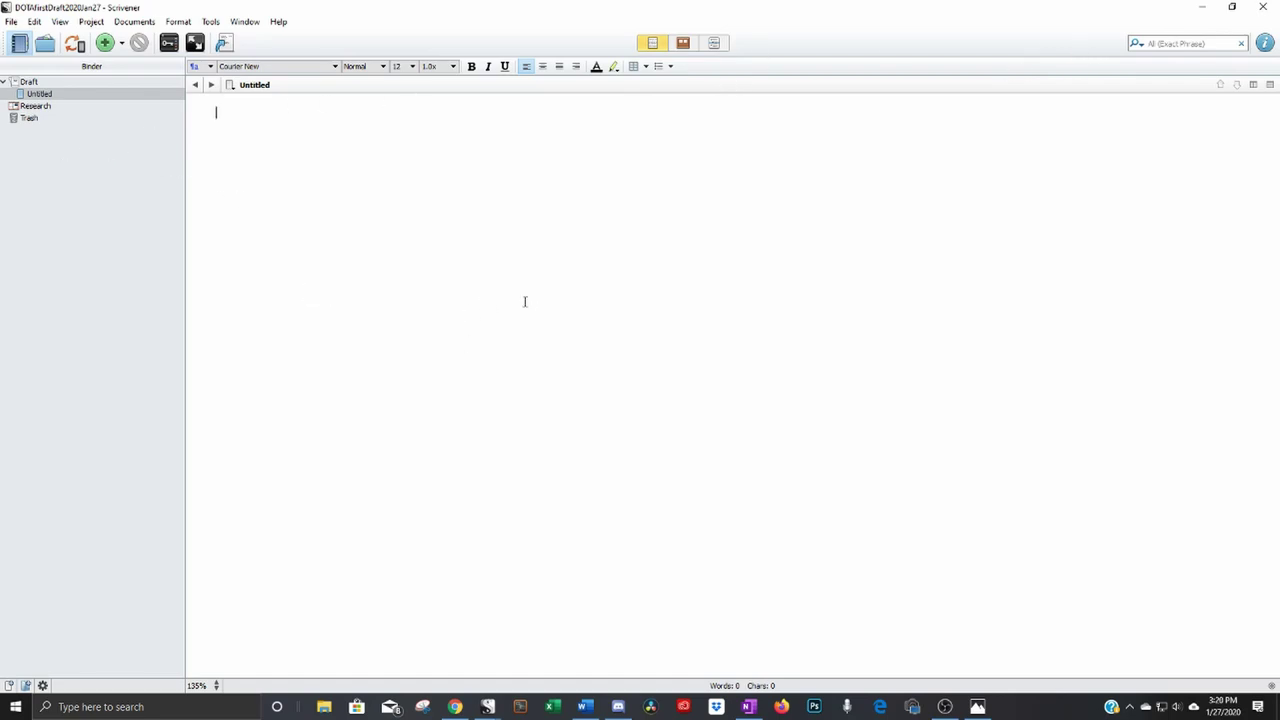
{"action": "type", "text": "This is where your book goes :)"}
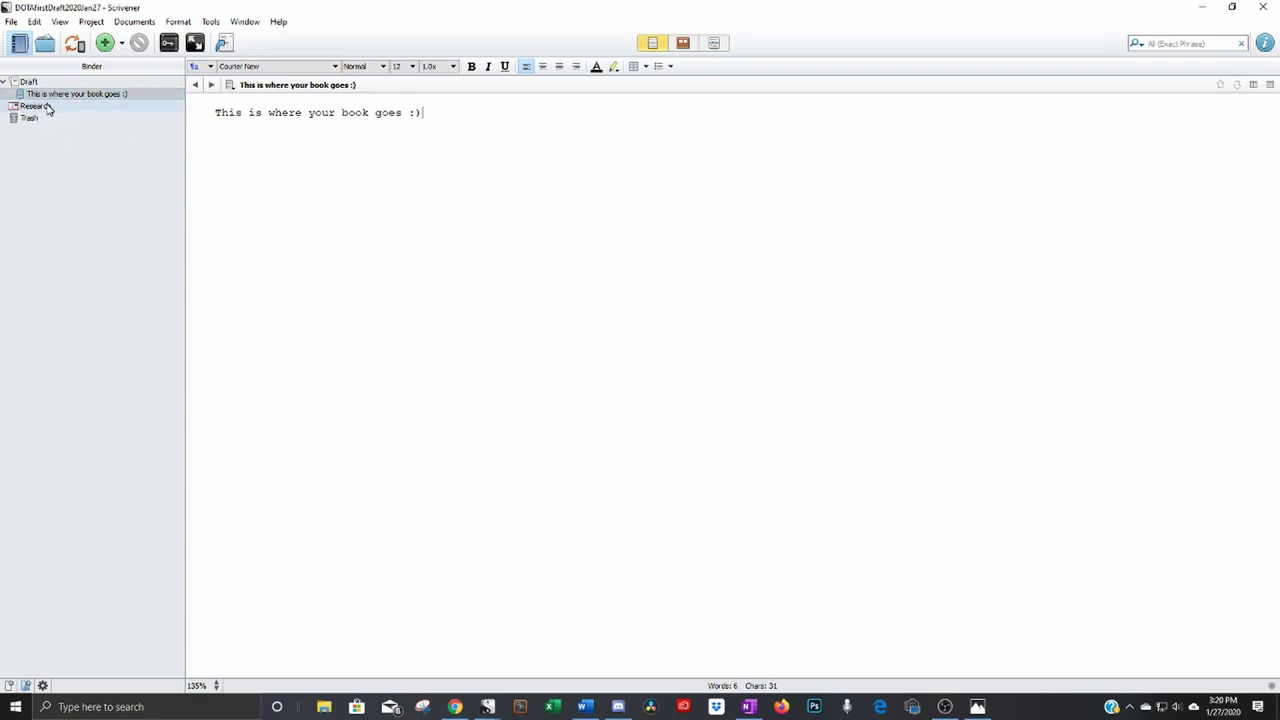
{"action": "left_click", "coordinate": [59, 97]}
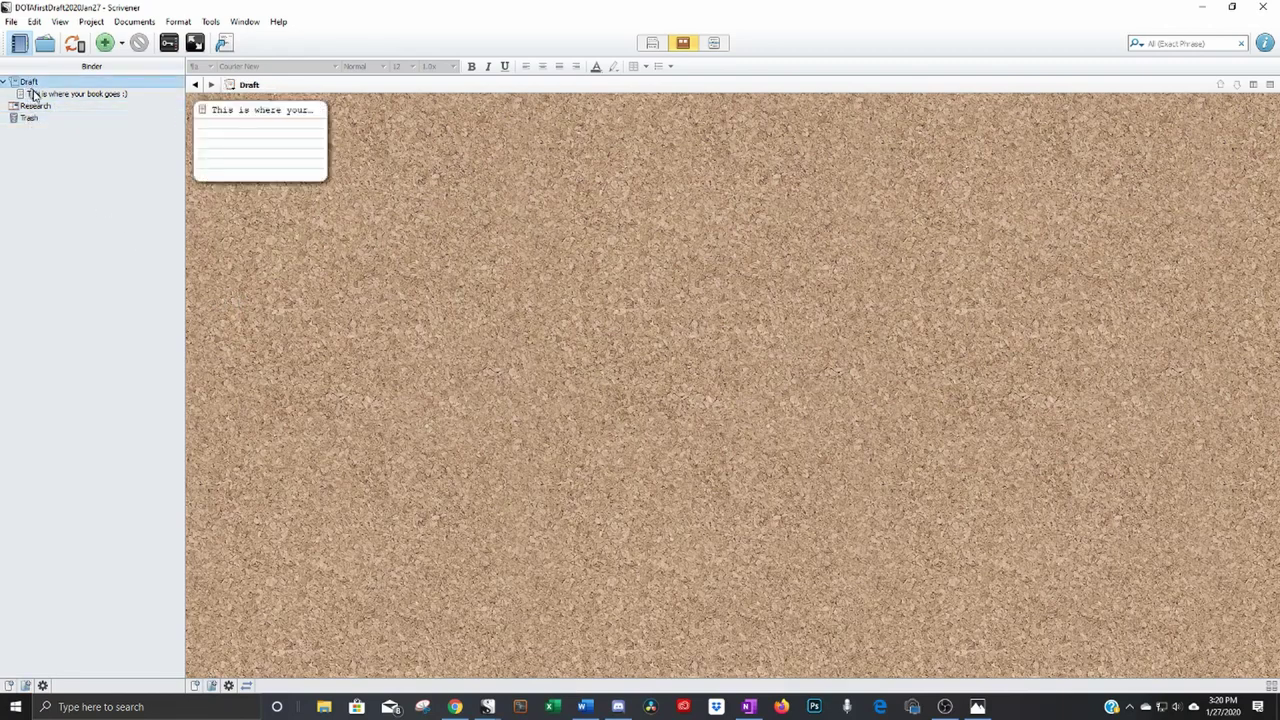
Step: Open the placeholder document with a widened Inspector, then click into its Synopsis and Notes fields
{"action": "left_click", "coordinate": [44, 95]}
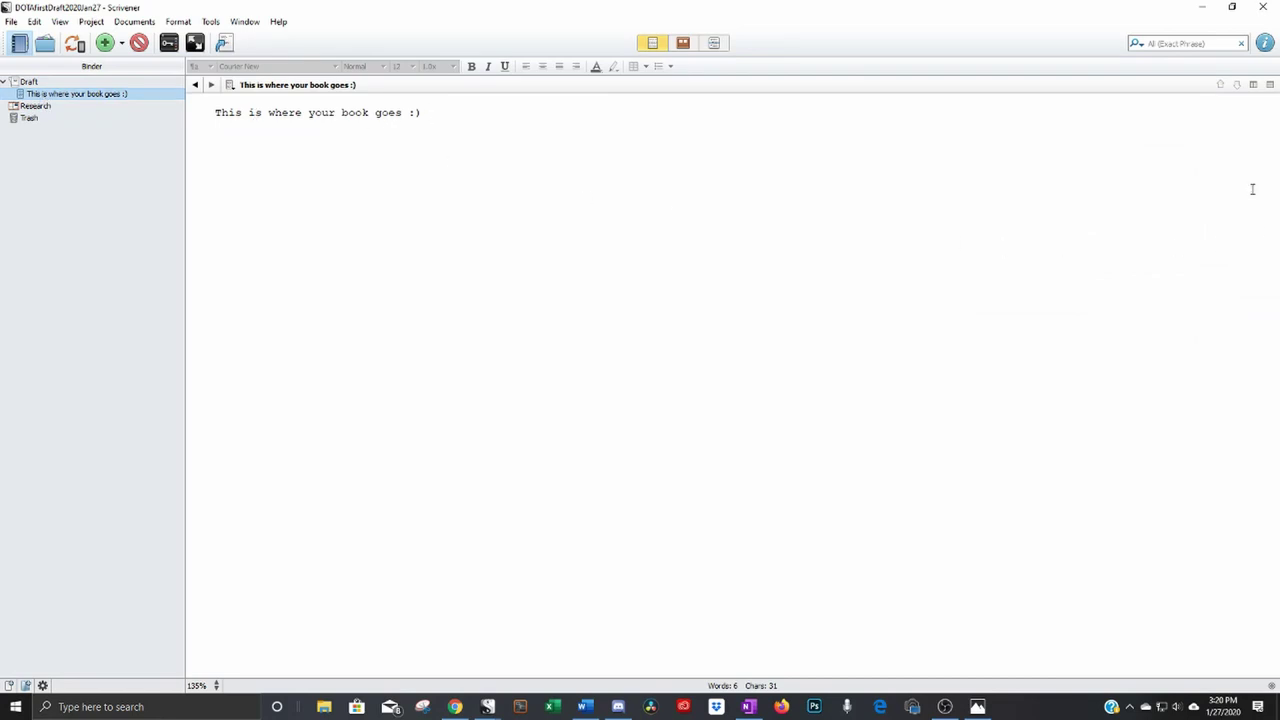
{"action": "left_click", "coordinate": [1266, 45]}
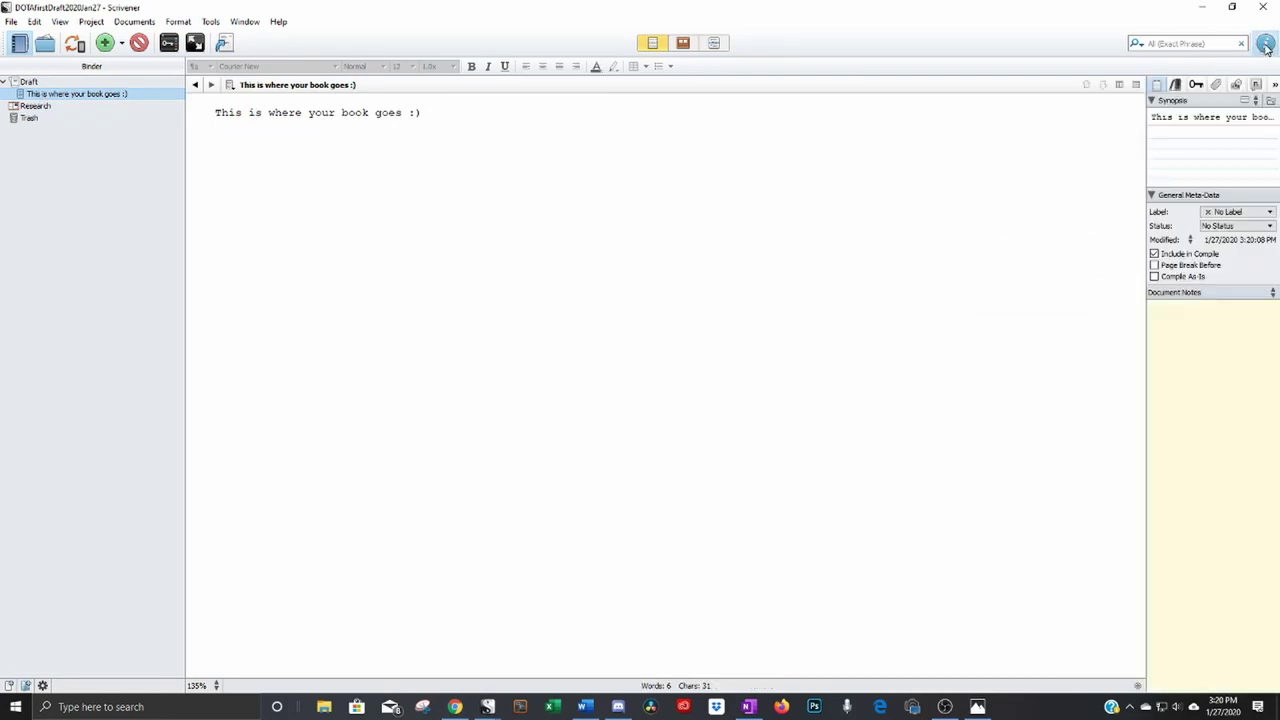
{"action": "left_click_drag", "start_coordinate": [1147, 342], "coordinate": [1007, 342]}
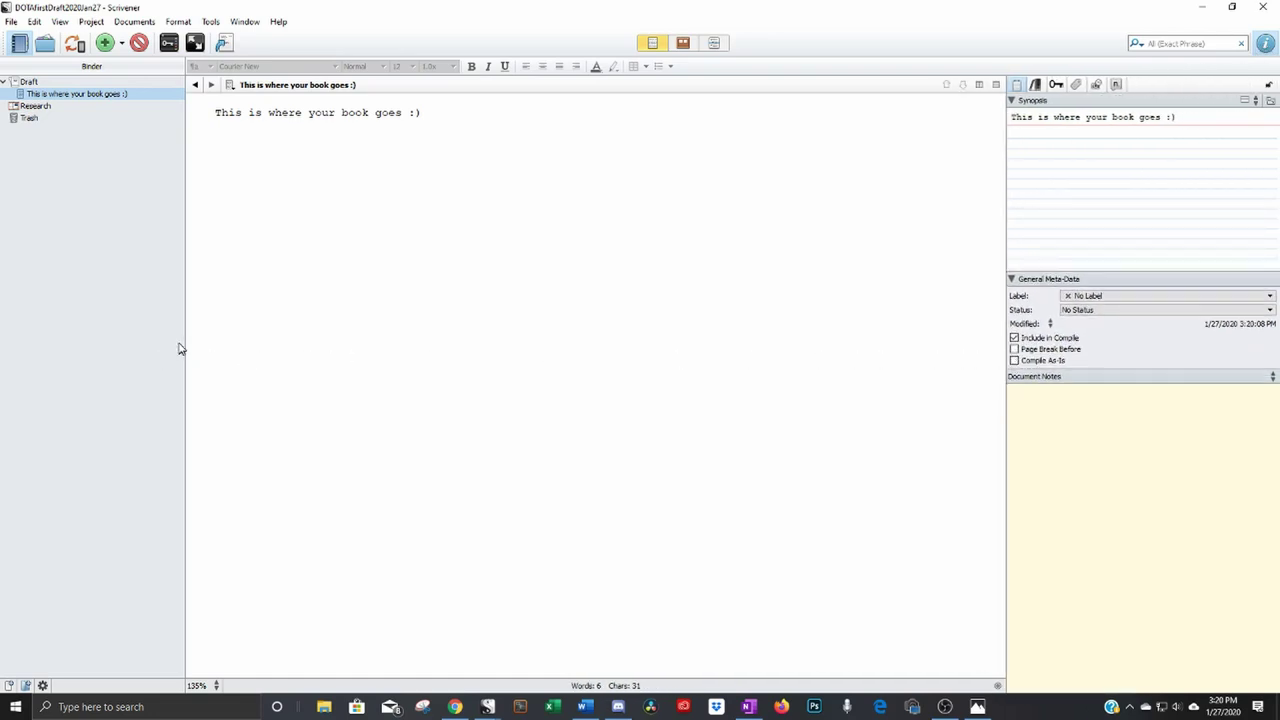
{"action": "left_click_drag", "start_coordinate": [183, 334], "coordinate": [208, 344]}
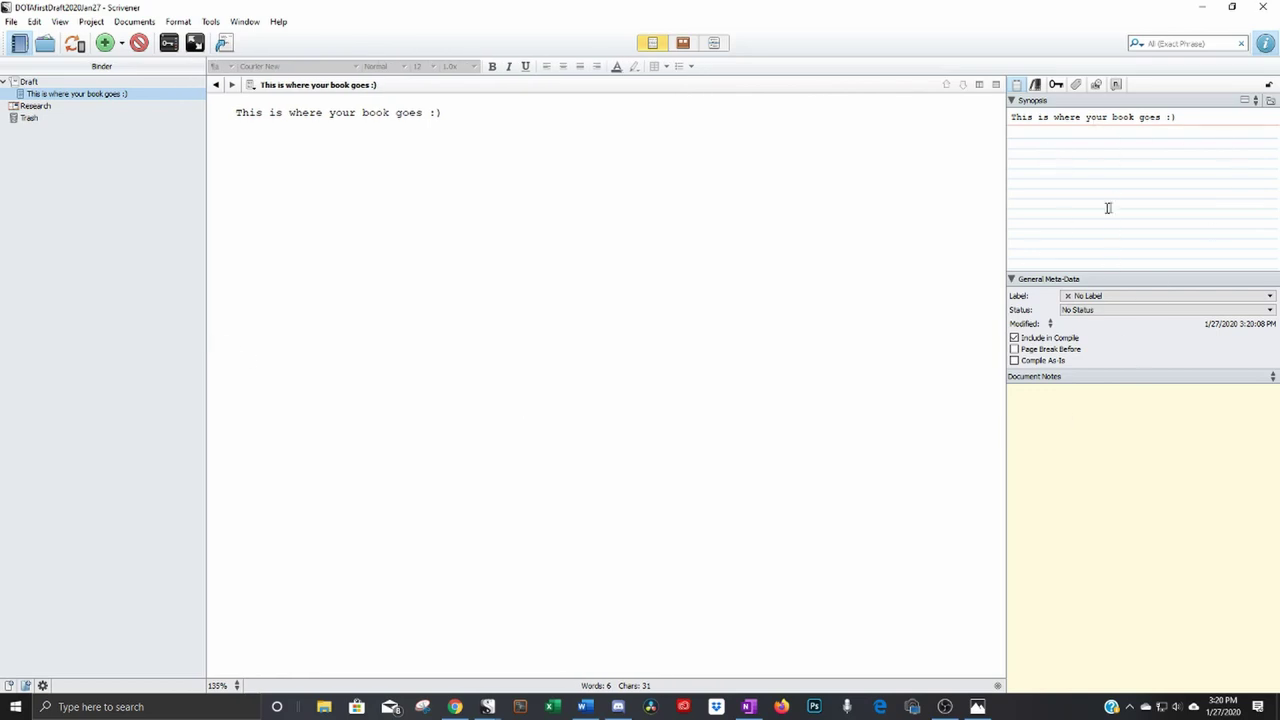
{"action": "left_click", "coordinate": [1037, 144]}
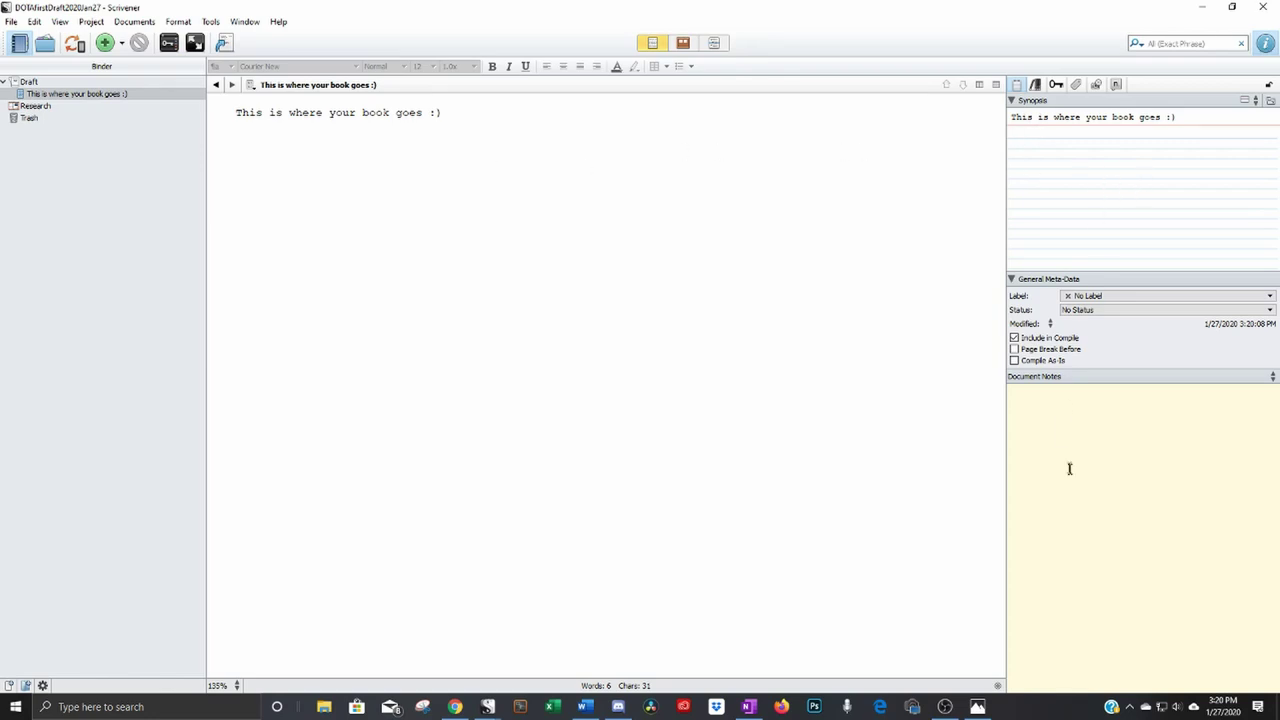
{"action": "left_click", "coordinate": [1072, 433]}
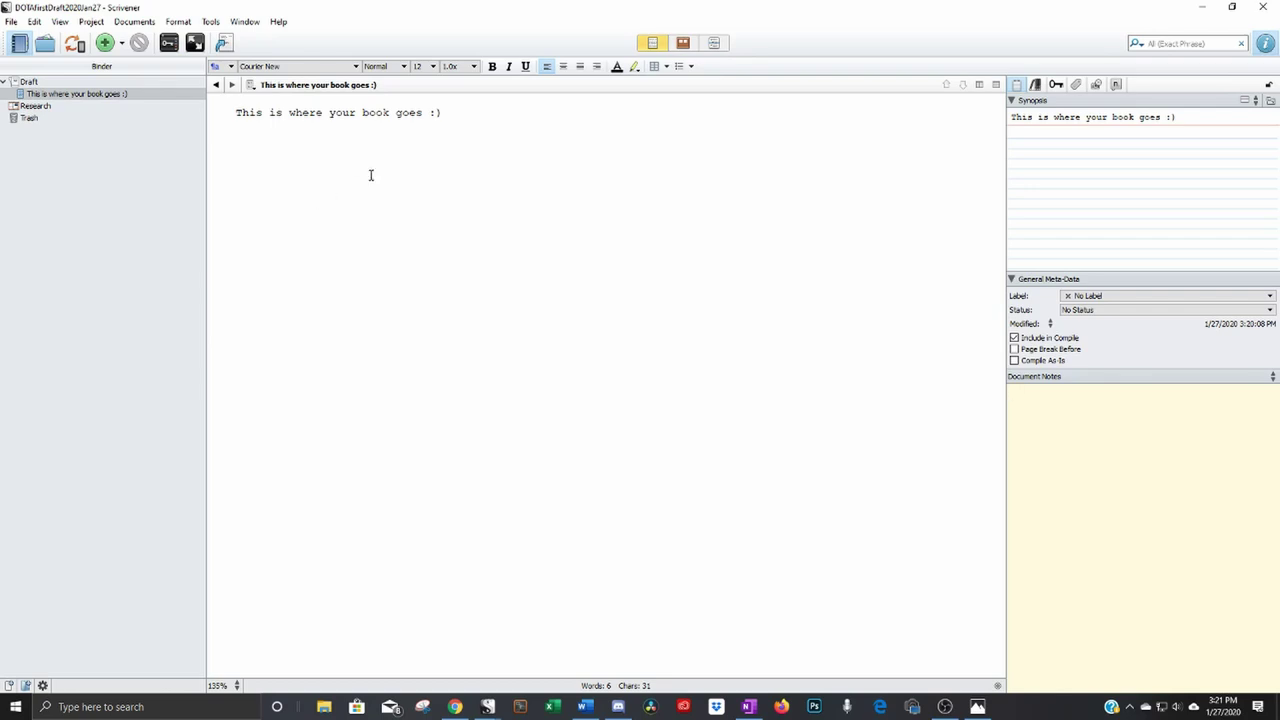
Step: Return to the Draft corkboard and open the File menu's Import options, including Import and Split
{"action": "left_click", "coordinate": [16, 21]}
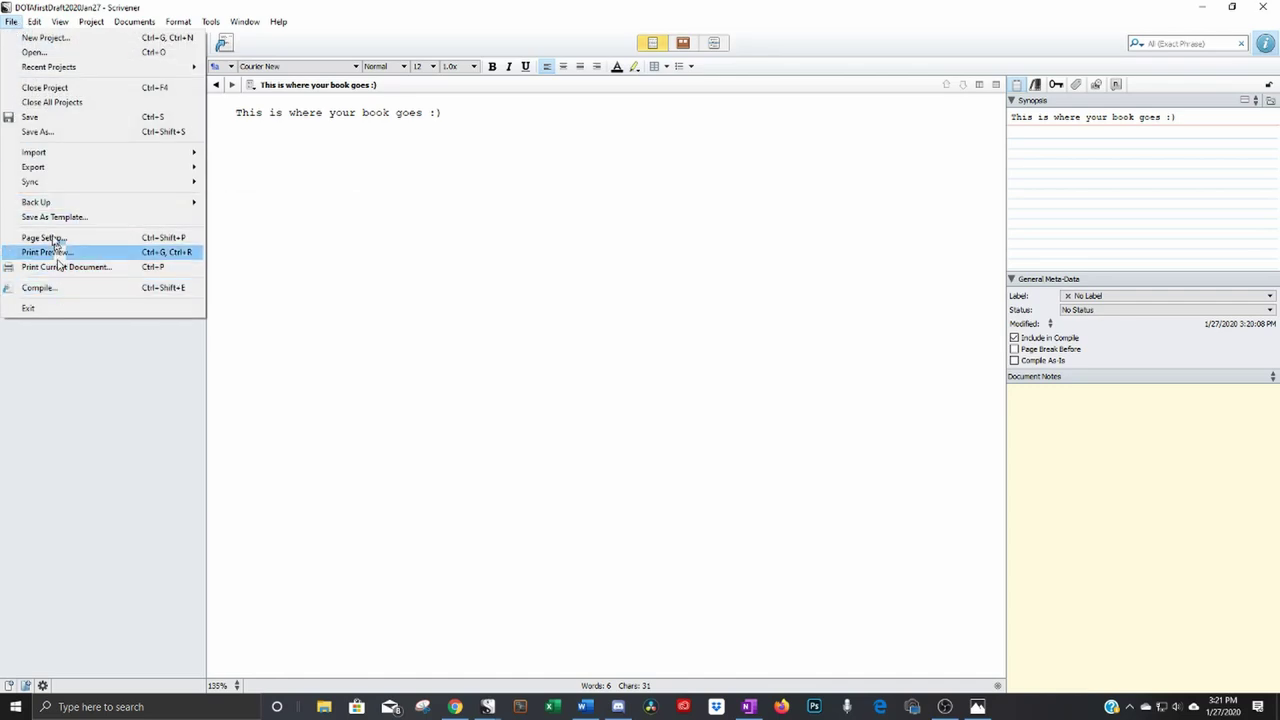
{"action": "left_click", "coordinate": [267, 288]}
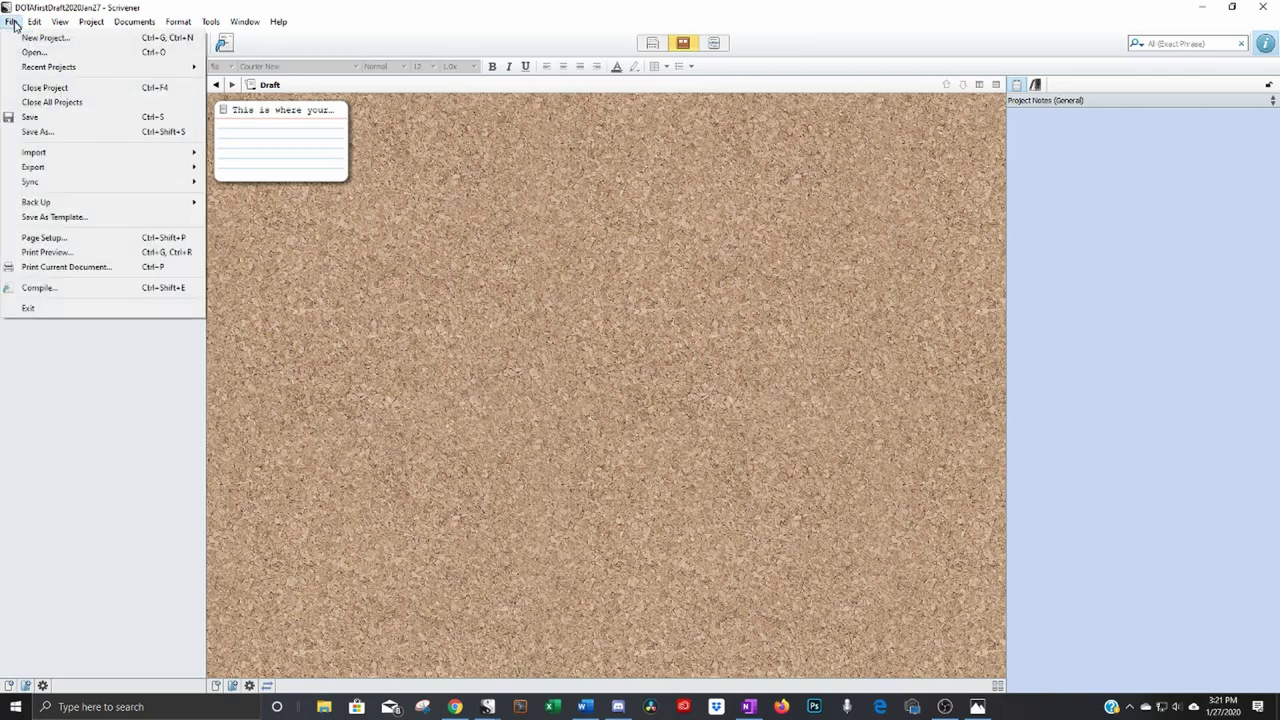
{"action": "mouse_move", "coordinate": [45, 154]}
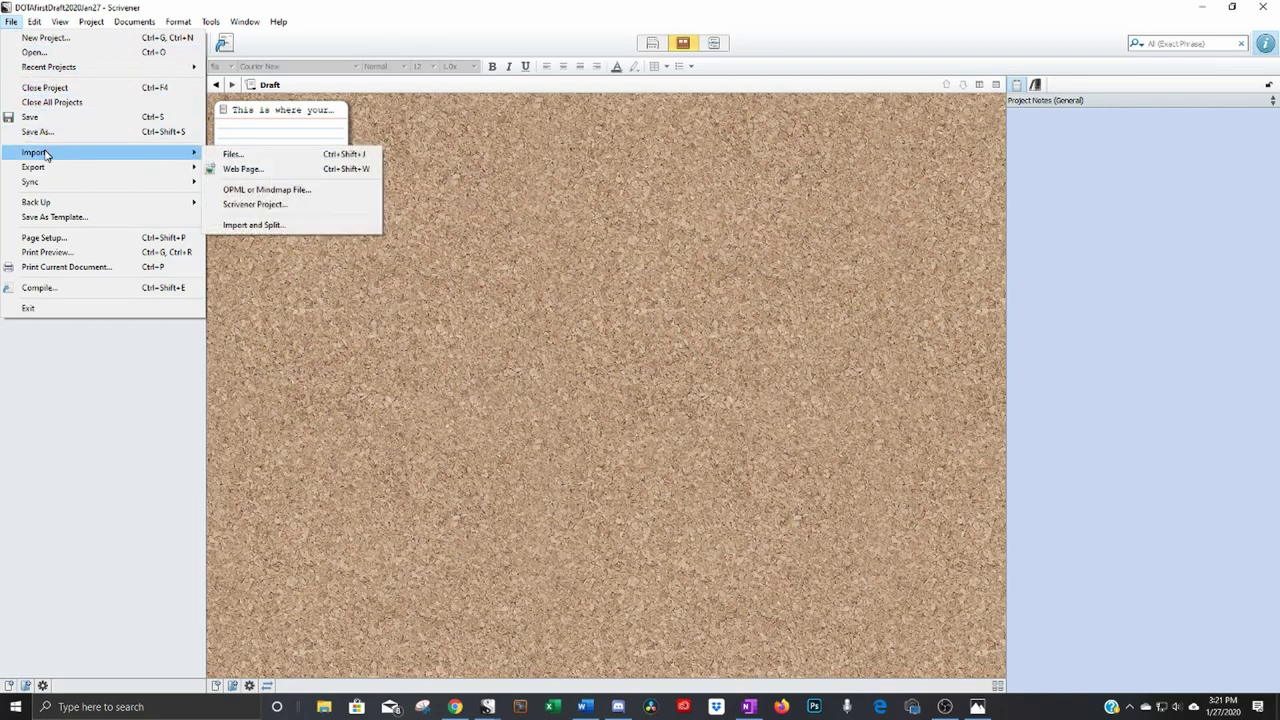
{"action": "left_click", "coordinate": [280, 226]}
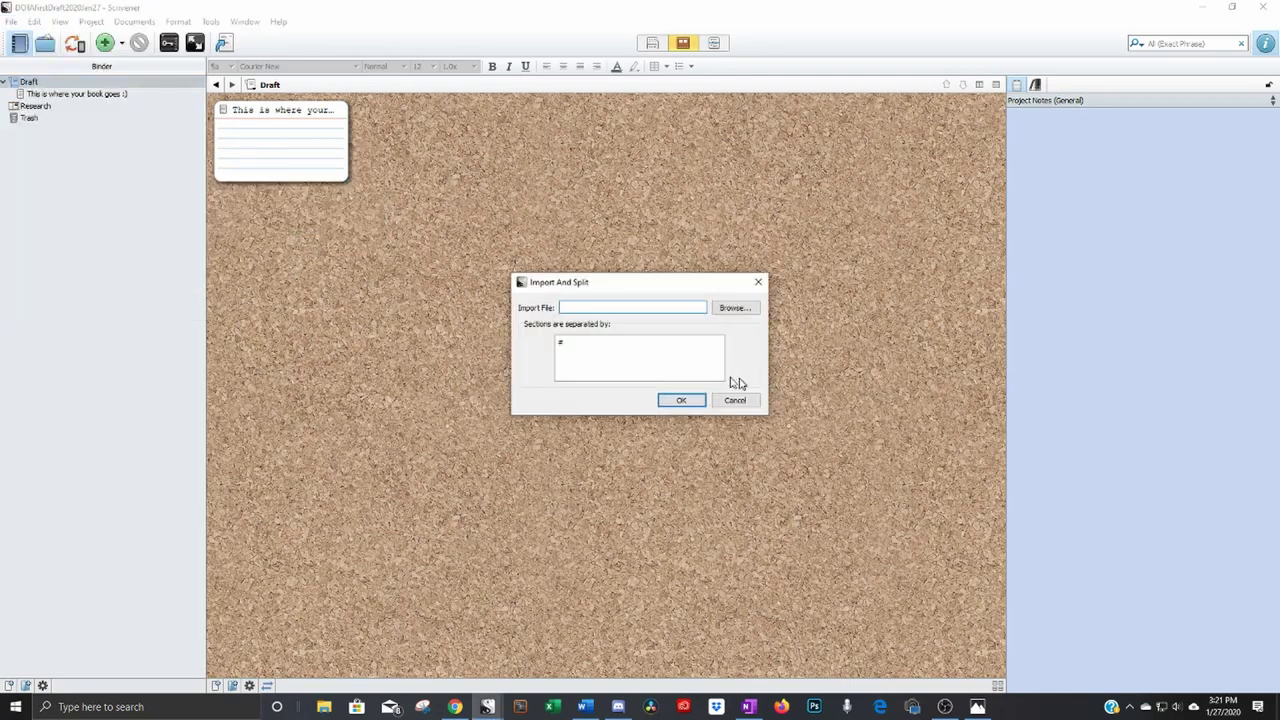
{"action": "left_click", "coordinate": [727, 309]}
{"action": "double_click", "coordinate": [790, 345]}
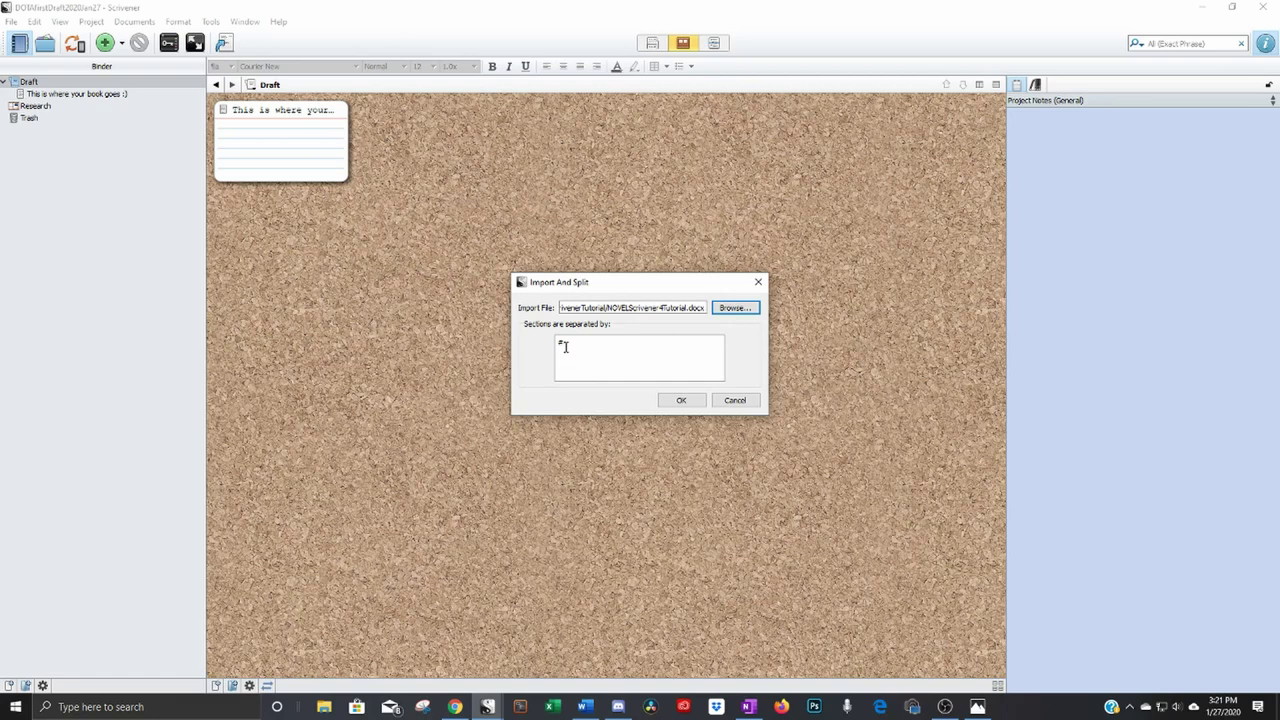
{"action": "left_click", "coordinate": [684, 402]}
{"action": "left_click", "coordinate": [684, 402]}
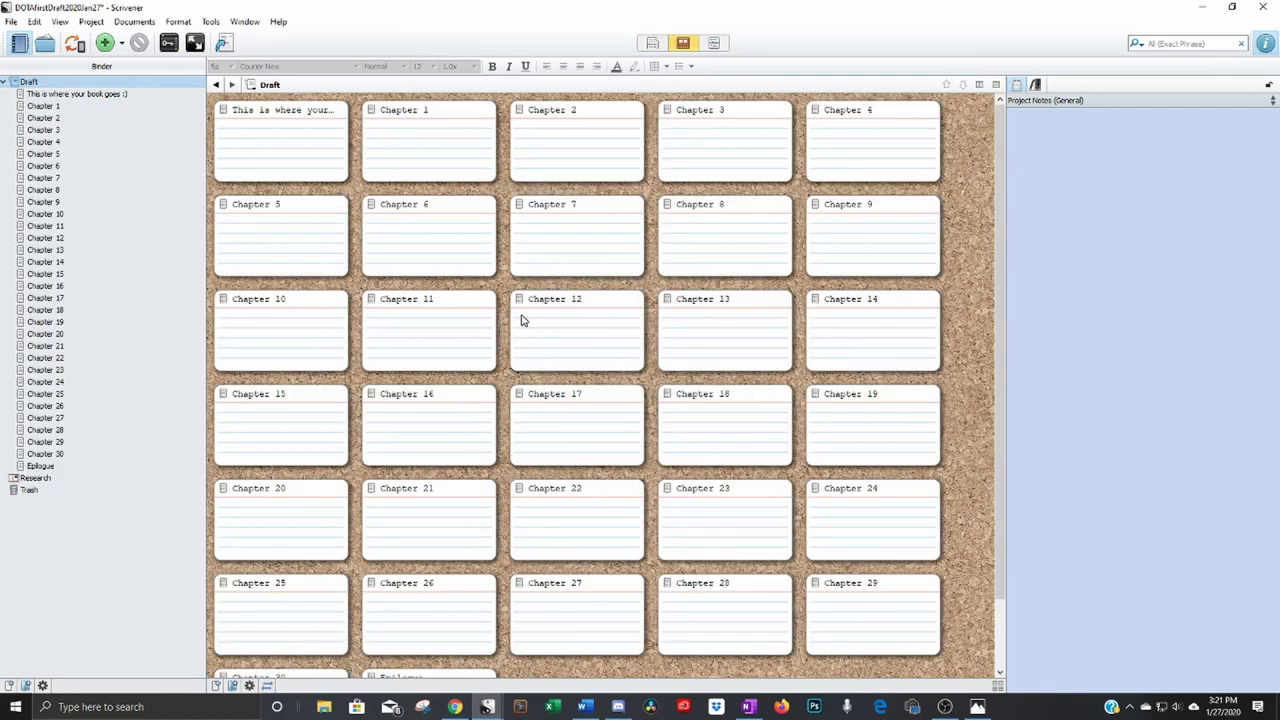
{"action": "left_click", "coordinate": [62, 143]}
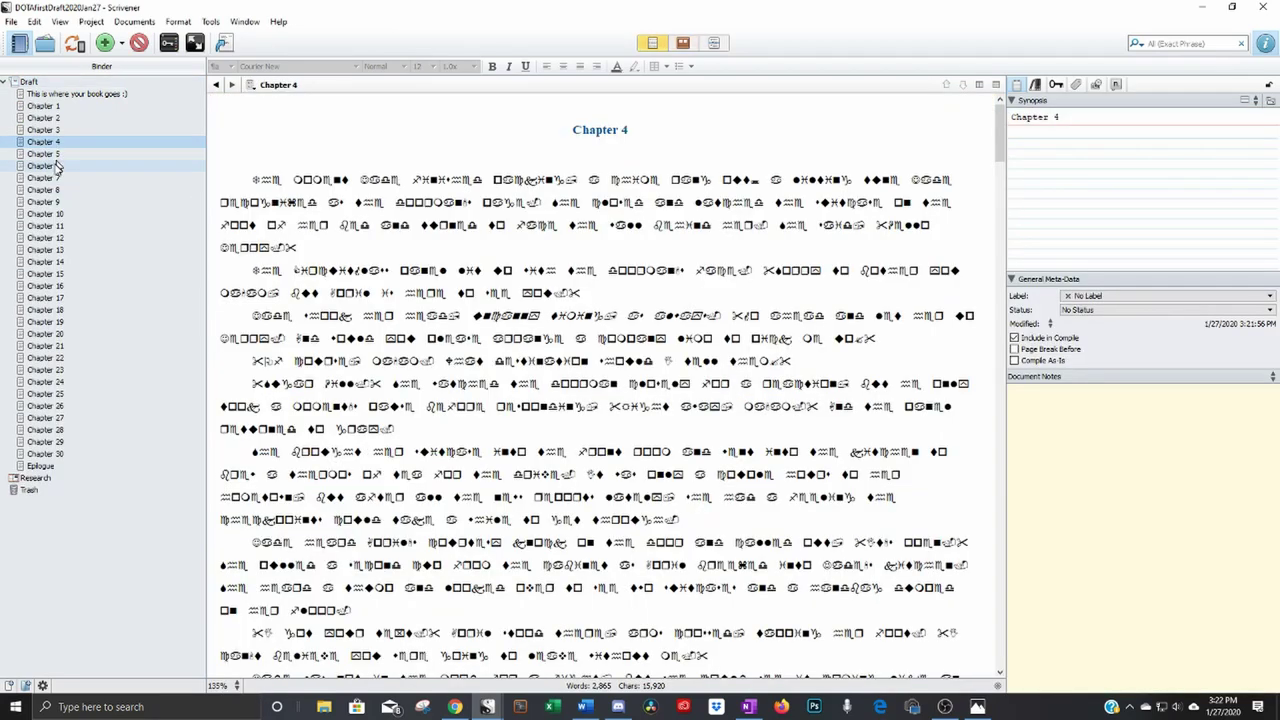
{"action": "left_click", "coordinate": [57, 178]}
{"action": "left_click", "coordinate": [58, 227]}
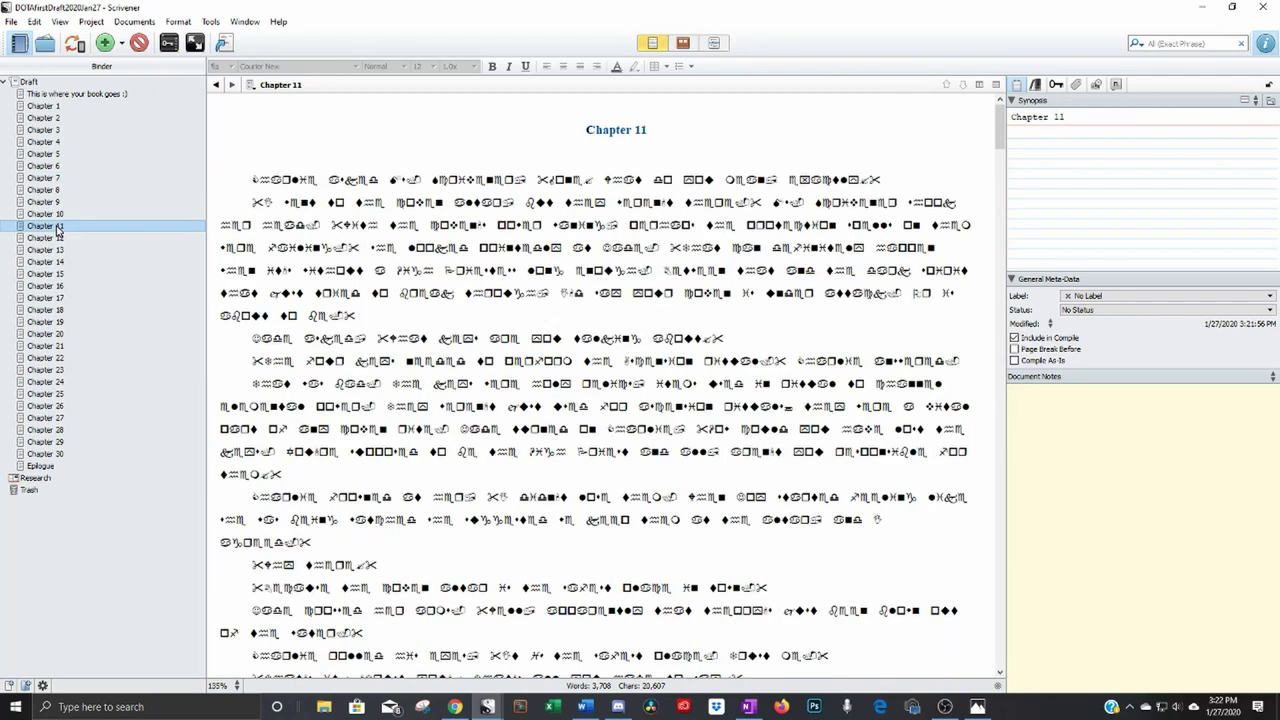
{"action": "left_click", "coordinate": [55, 286]}
{"action": "left_click", "coordinate": [31, 82]}
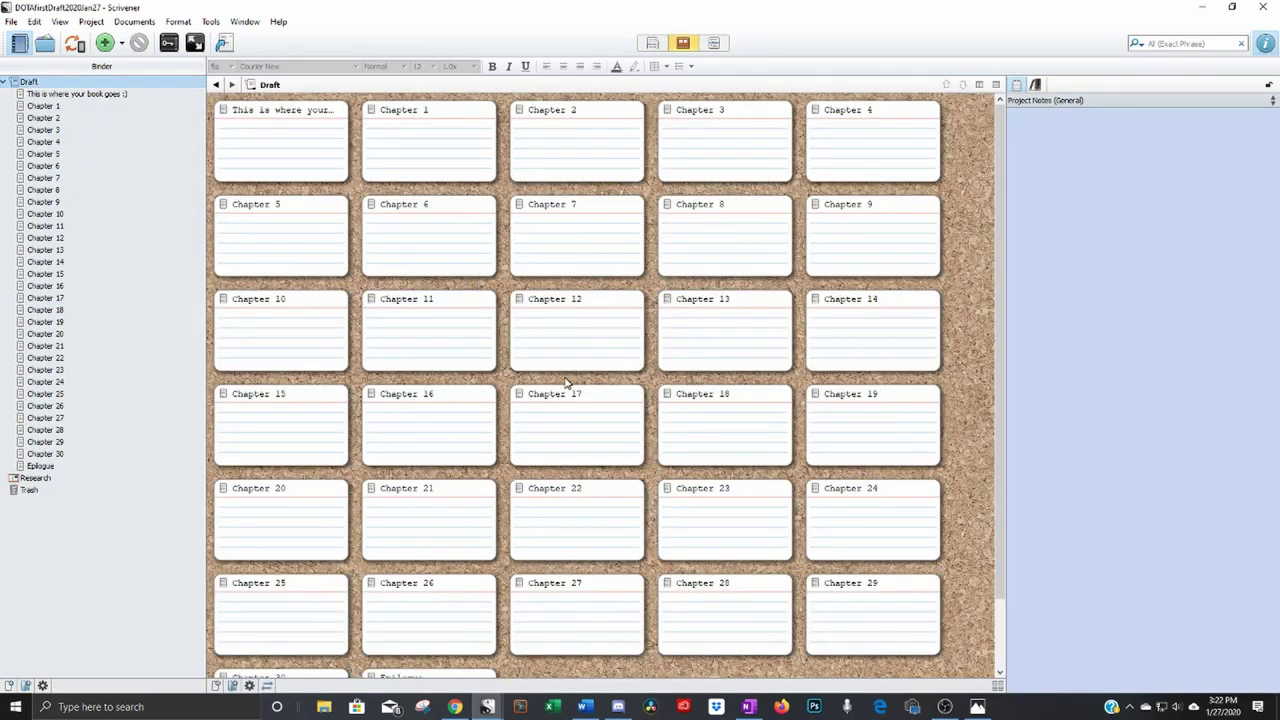
Step: Move the Chapter 1 card after Chapter 2 and back, then open 'This is where your book goes :)'
{"action": "left_click_drag", "start_coordinate": [400, 160], "coordinate": [603, 151]}
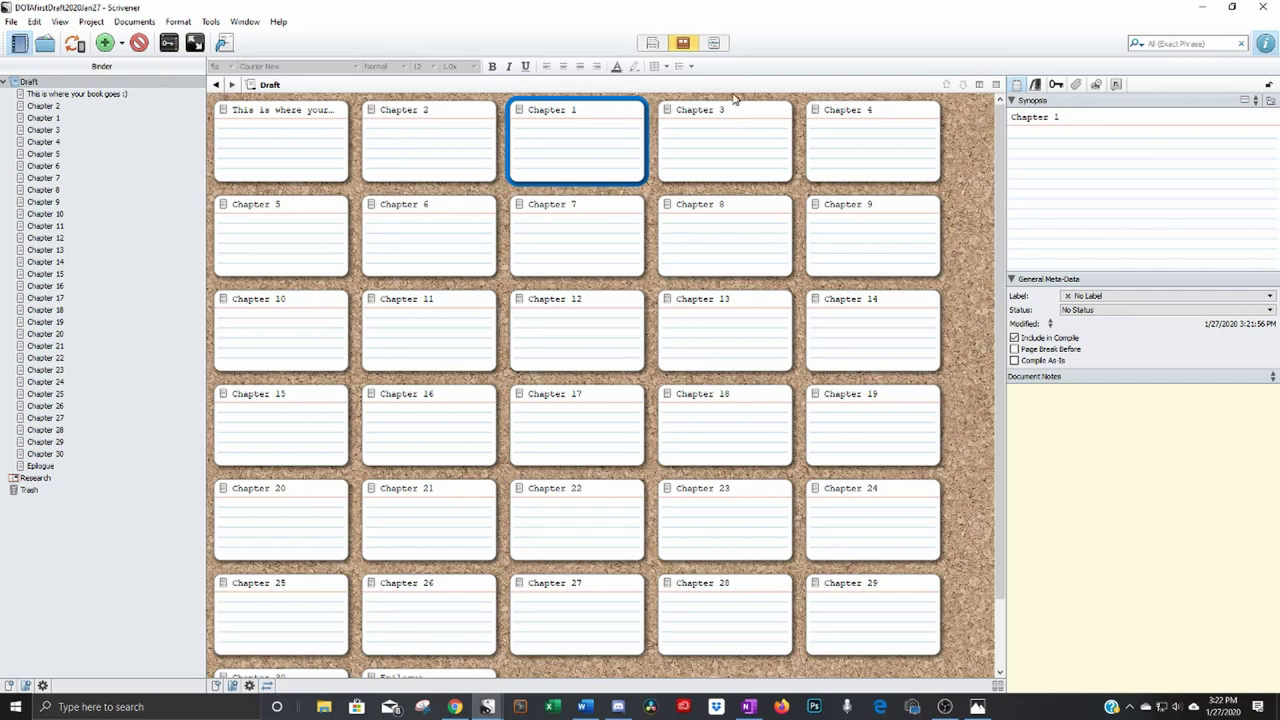
{"action": "left_click_drag", "start_coordinate": [637, 150], "coordinate": [386, 148]}
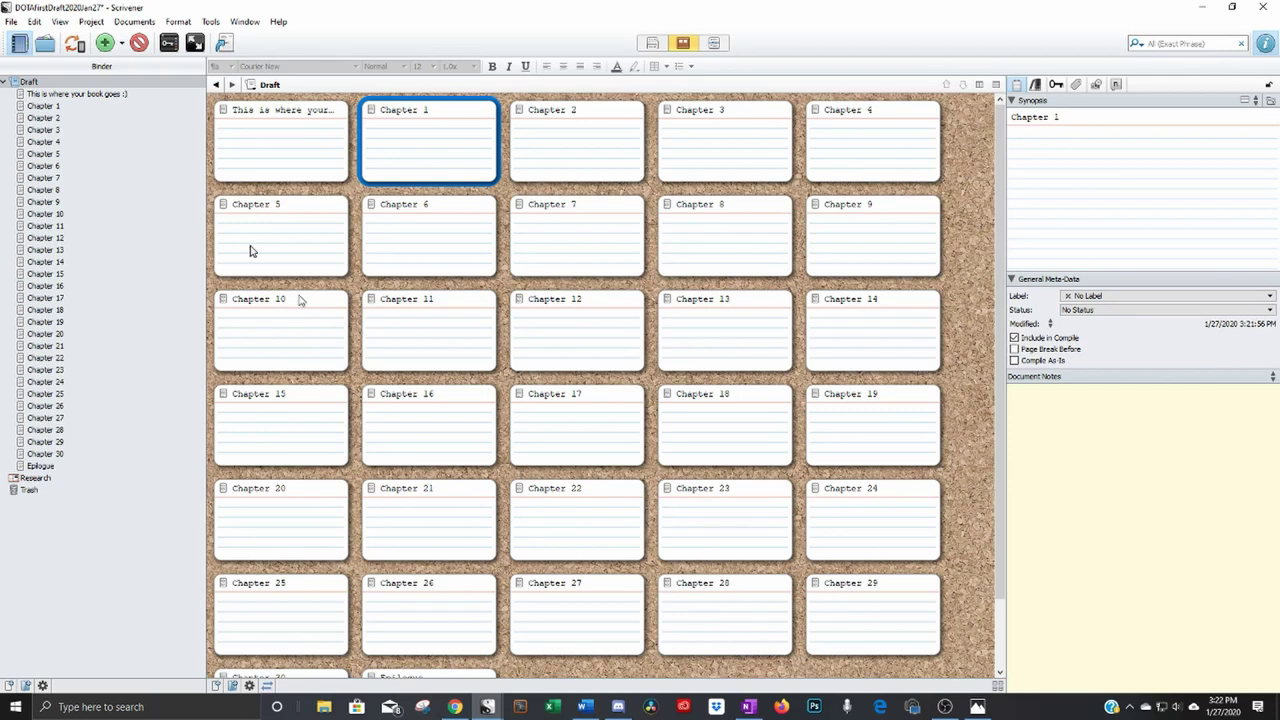
{"action": "left_click", "coordinate": [75, 93]}
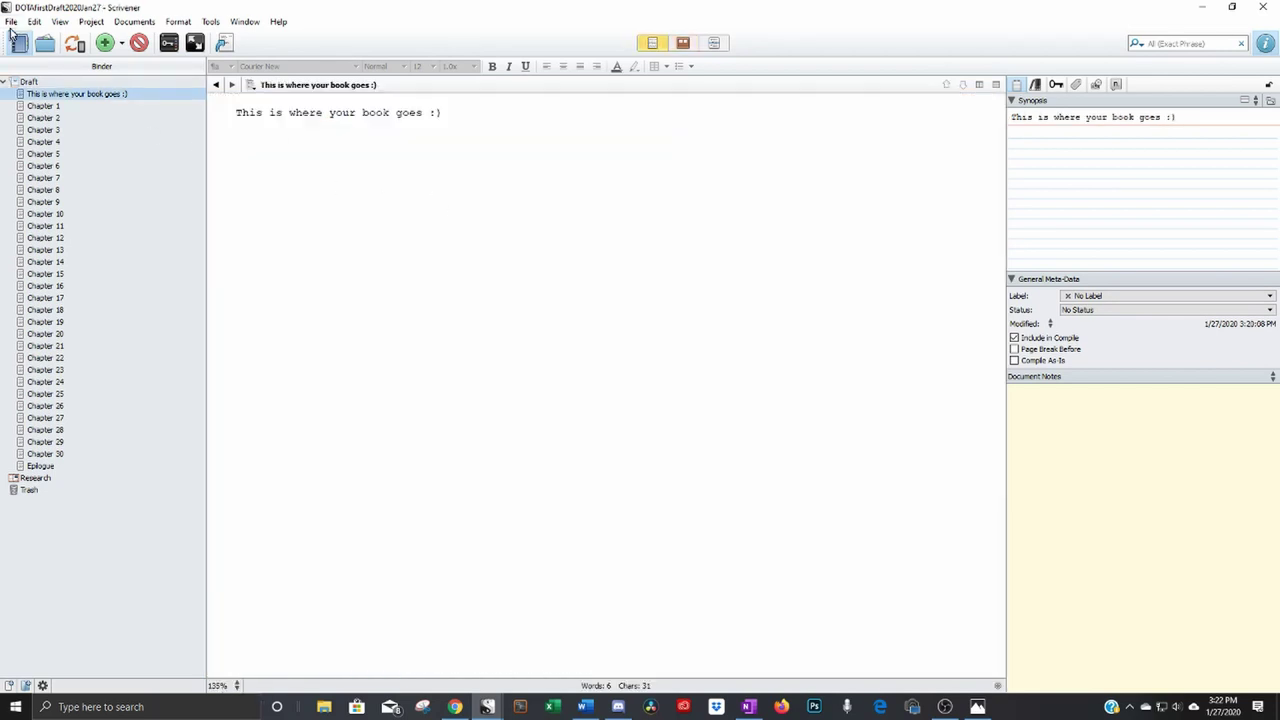
{"action": "left_click", "coordinate": [11, 21]}
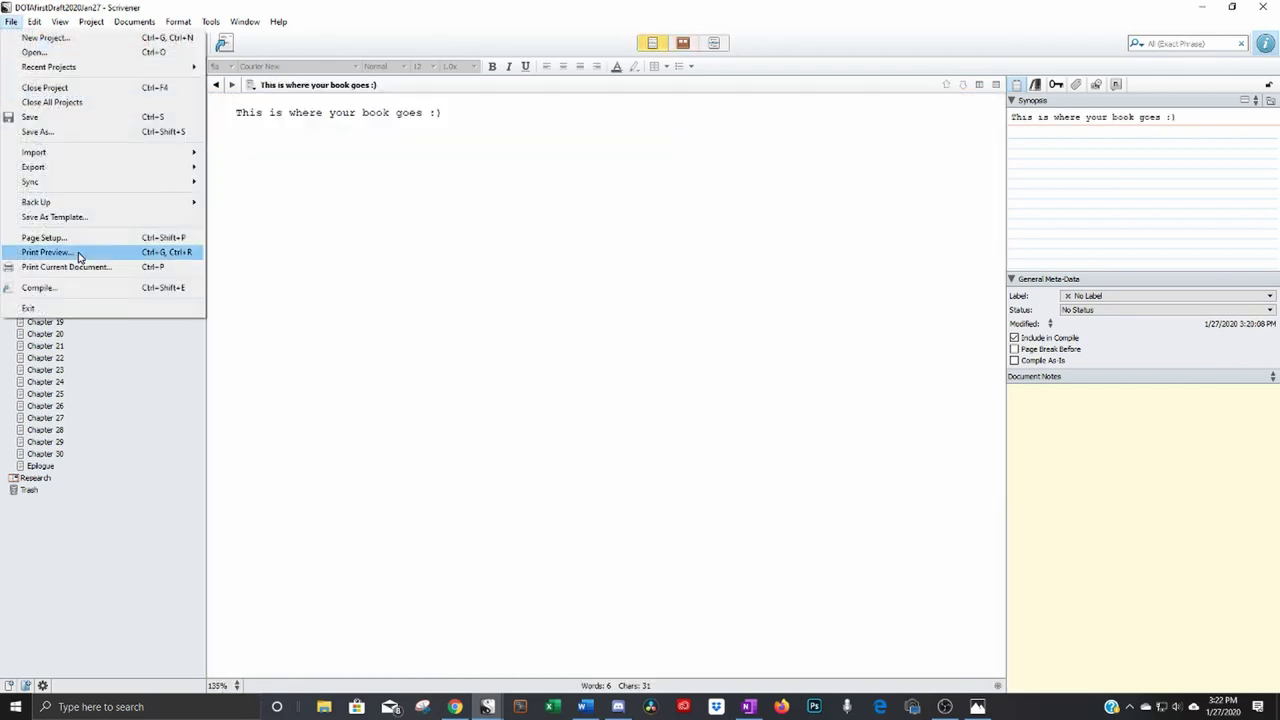
Step: Open the Compile window with its full options shown, moved up and left
{"action": "left_click", "coordinate": [51, 290]}
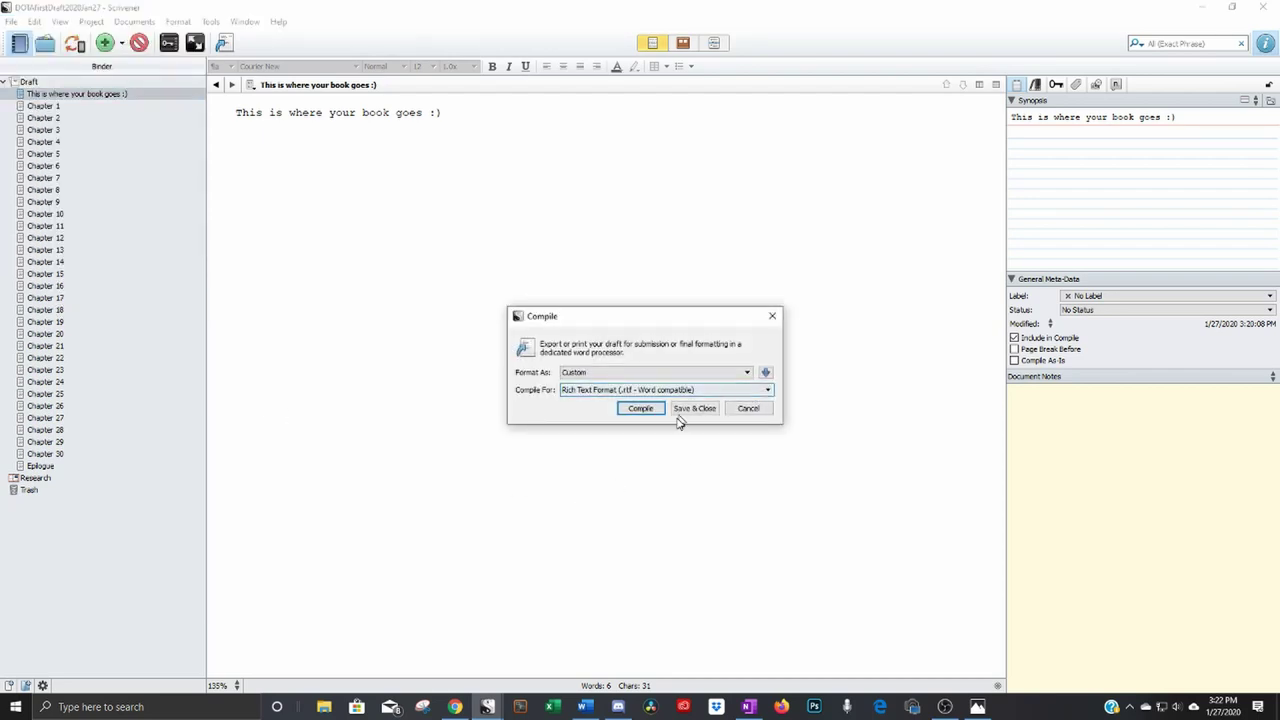
{"action": "left_click", "coordinate": [766, 373]}
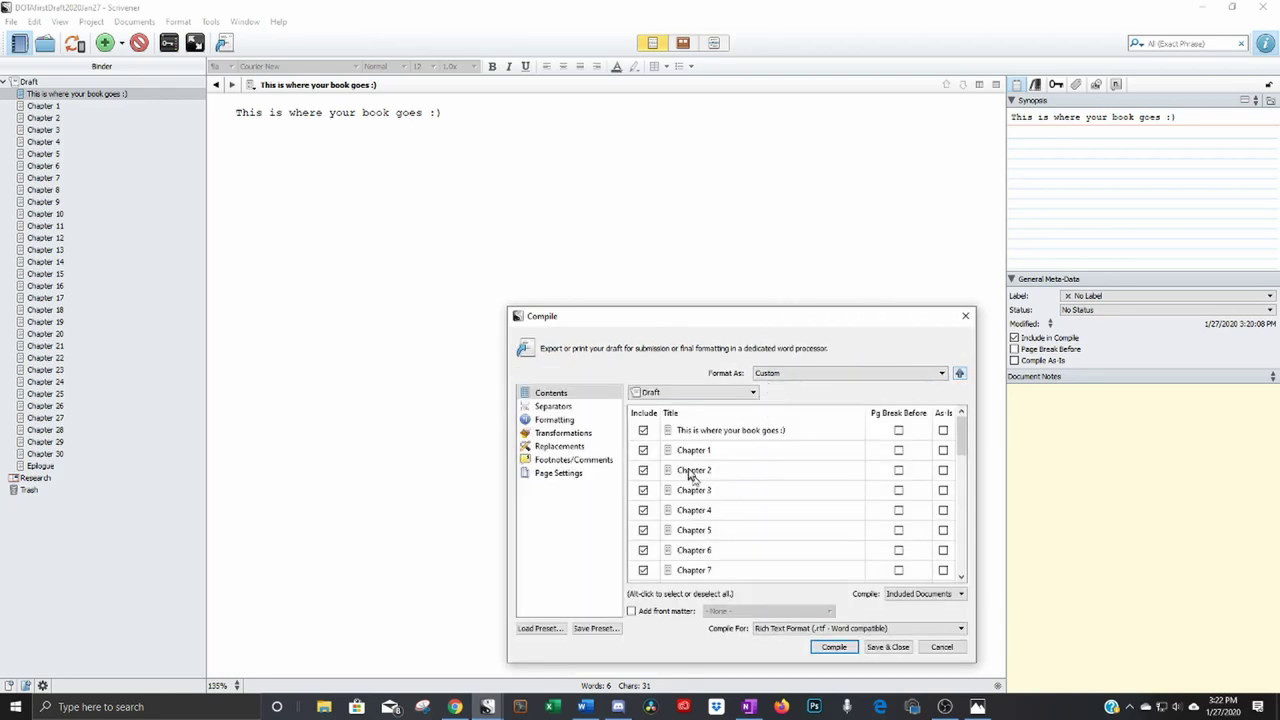
{"action": "scroll", "coordinate": [670, 548], "scroll_direction": "down", "scroll_amount": 1}
{"action": "scroll", "coordinate": [670, 548], "scroll_direction": "down", "scroll_amount": 8}
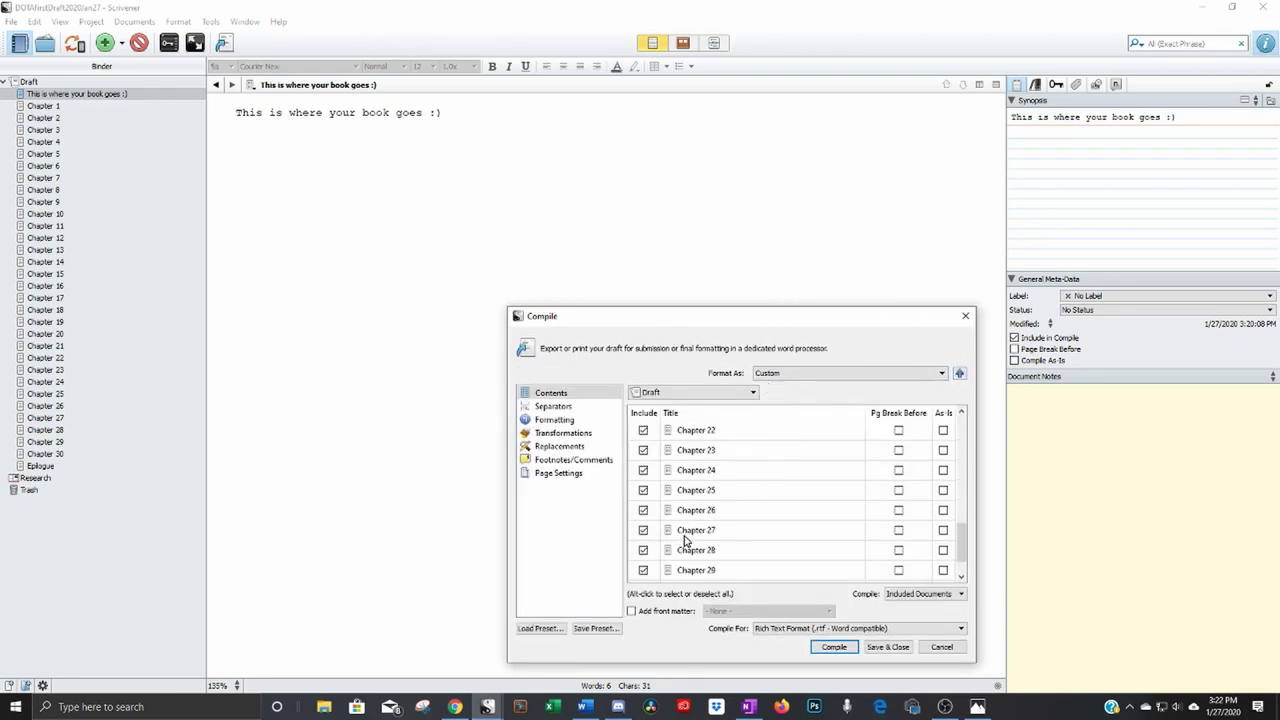
{"action": "scroll", "coordinate": [686, 540], "scroll_direction": "up", "scroll_amount": 10}
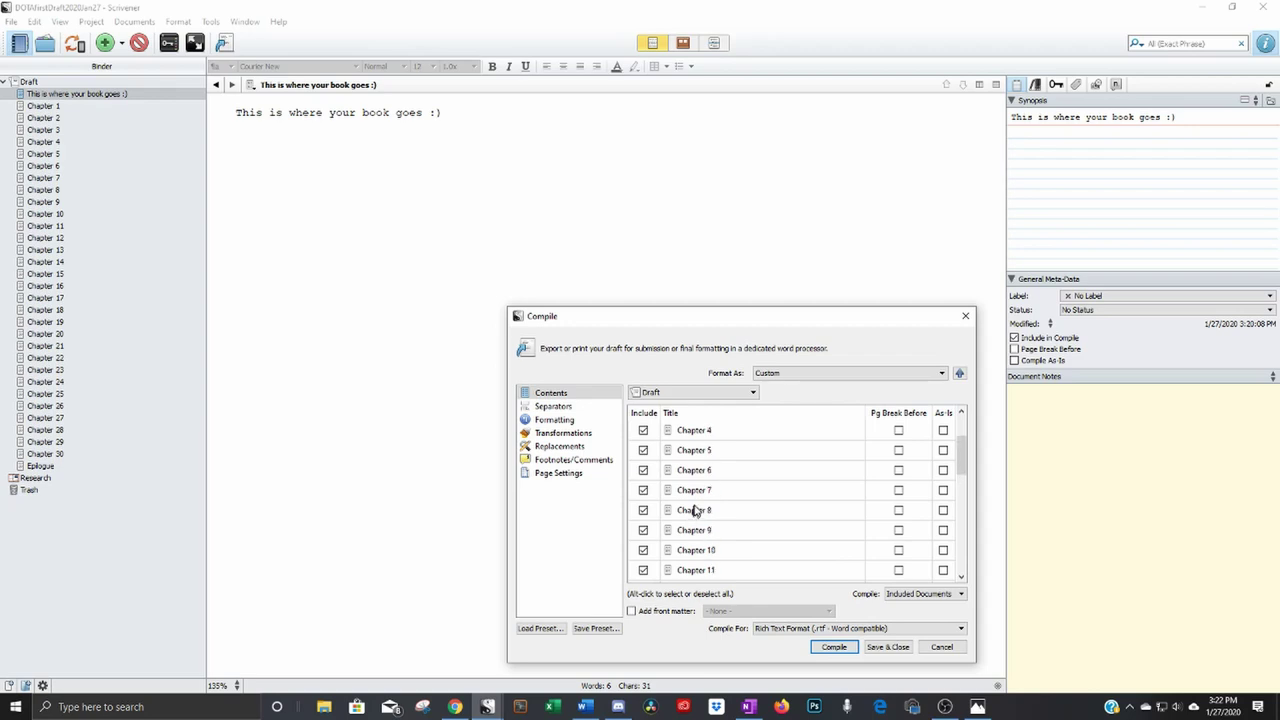
{"action": "left_click_drag", "start_coordinate": [738, 315], "coordinate": [651, 192]}
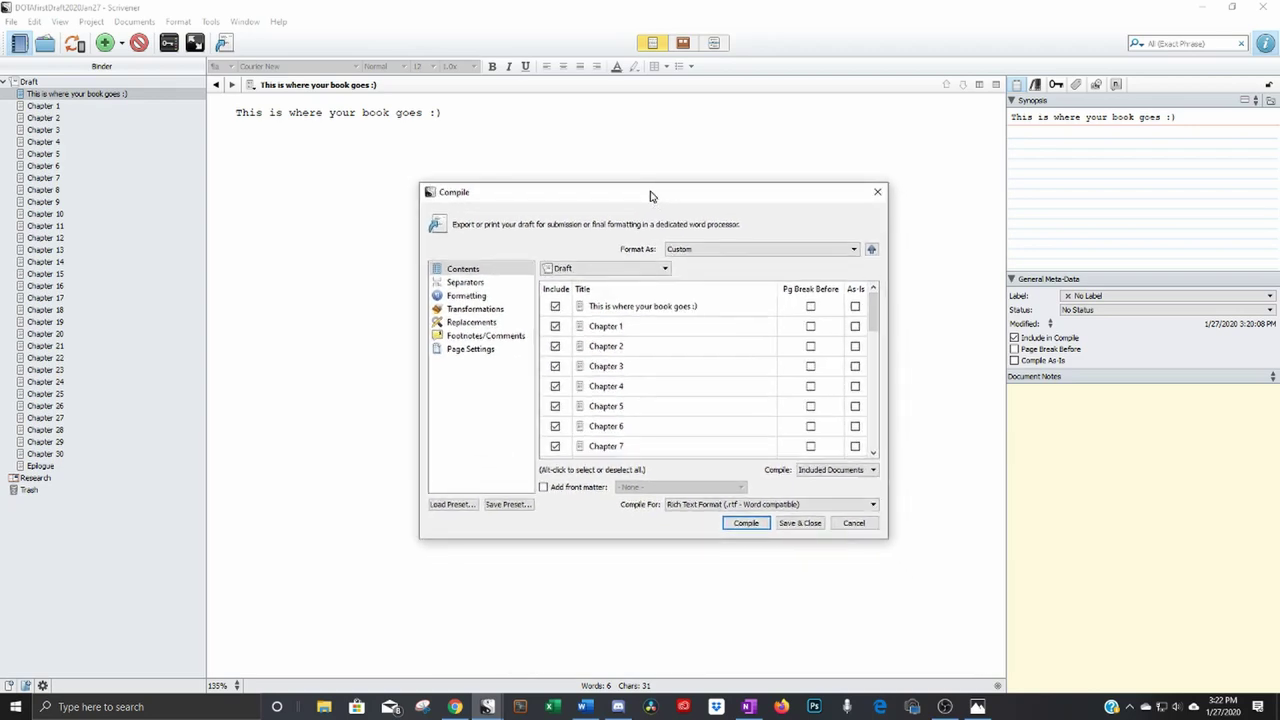
Step: Set Compile For to Word Document (.docx), start compiling, then cancel the Save As dialog
{"action": "left_click", "coordinate": [745, 504]}
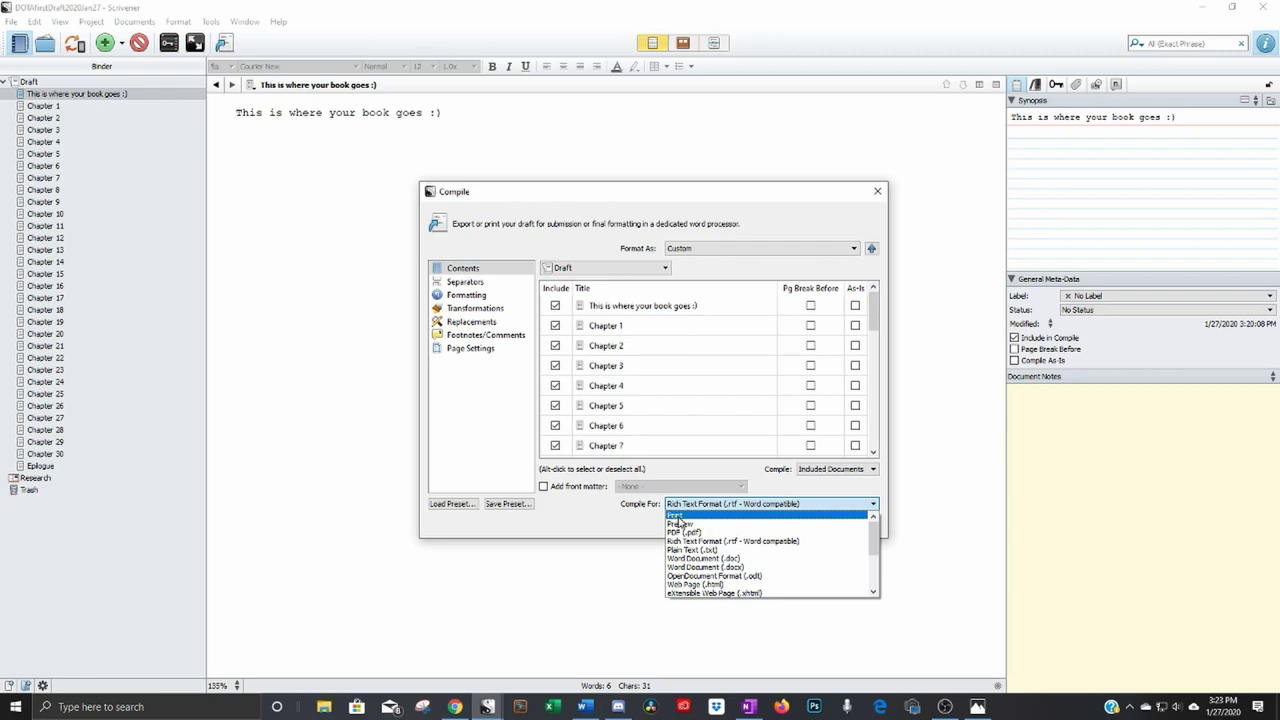
{"action": "left_click", "coordinate": [812, 507]}
{"action": "left_click", "coordinate": [773, 508]}
{"action": "left_click", "coordinate": [741, 562]}
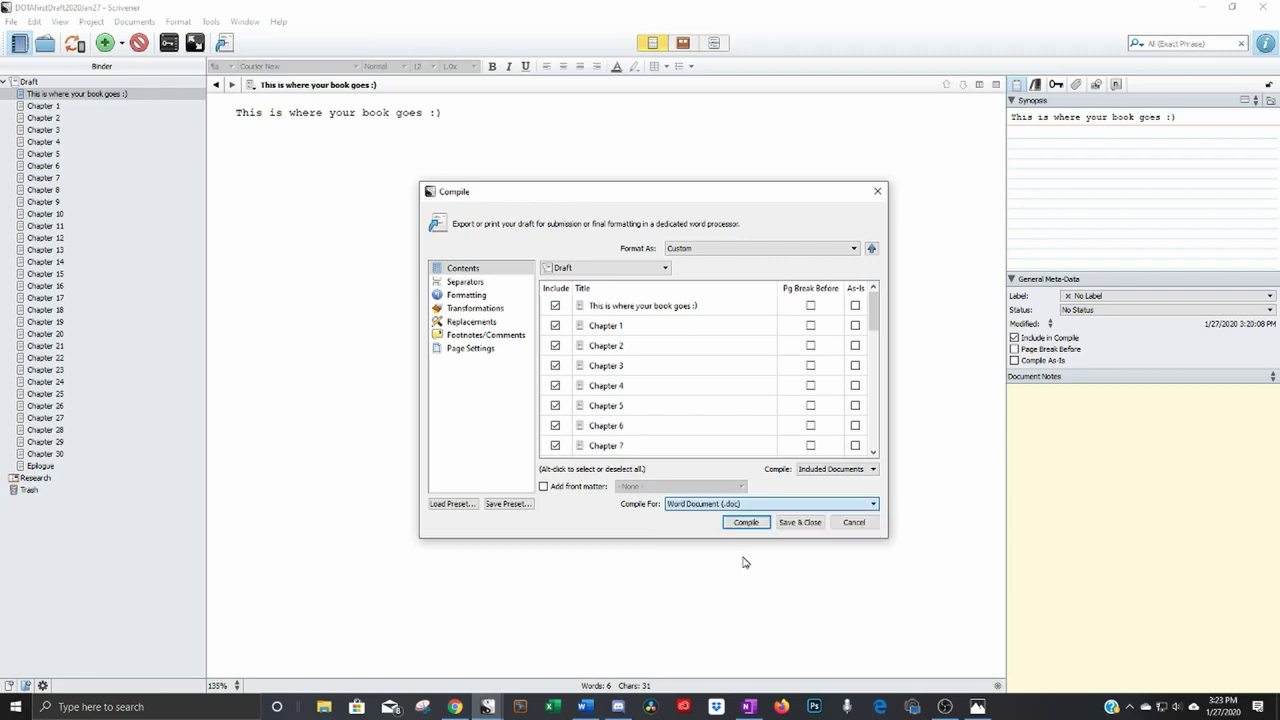
{"action": "left_click", "coordinate": [748, 505]}
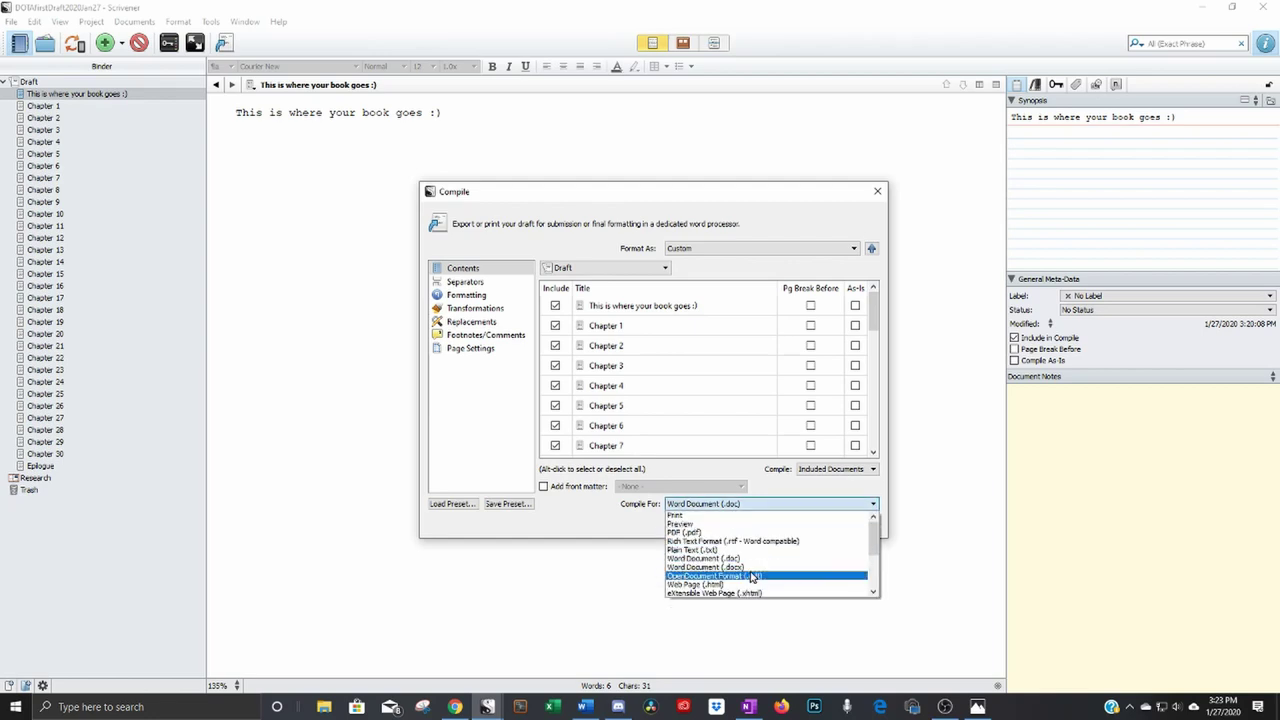
{"action": "left_click", "coordinate": [748, 567]}
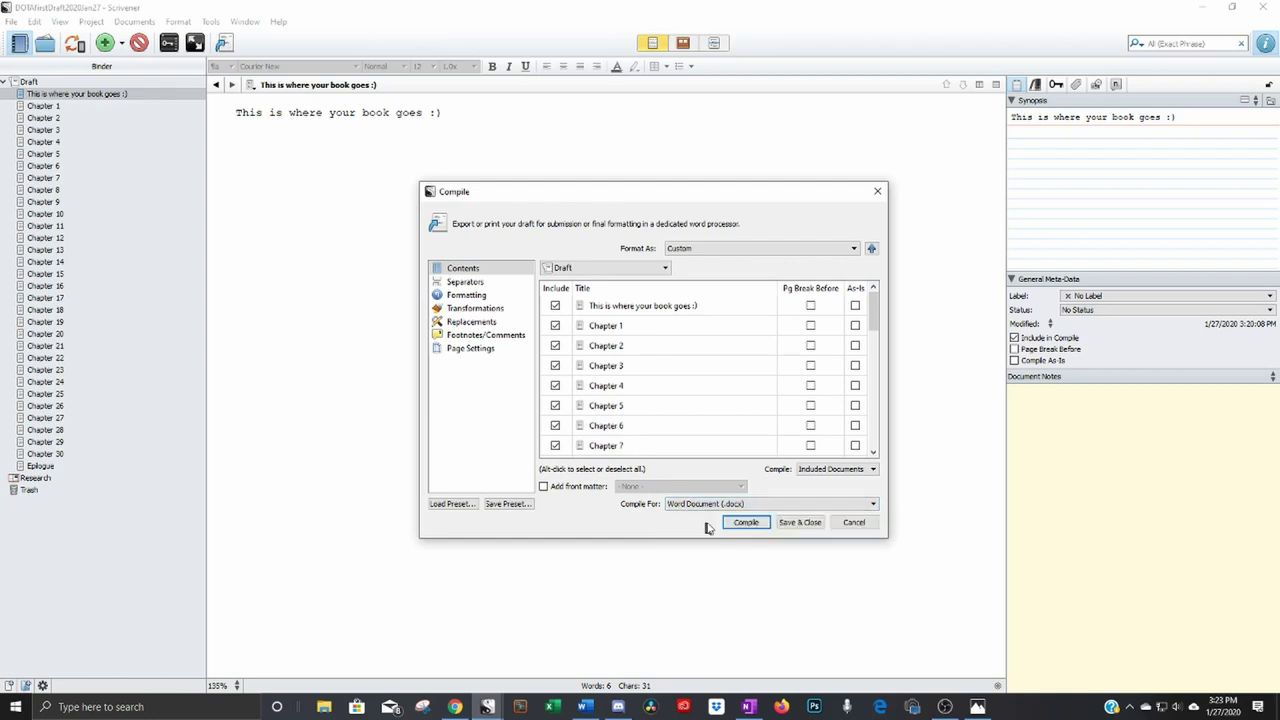
{"action": "left_click", "coordinate": [744, 523]}
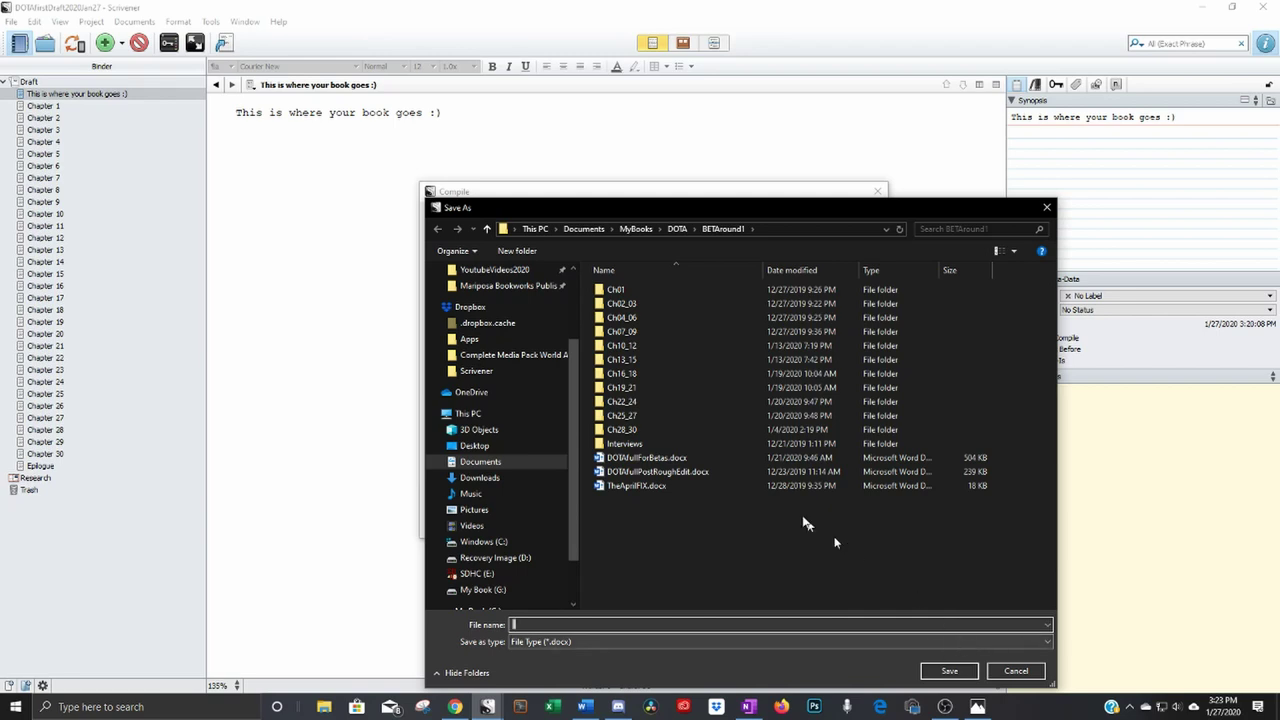
{"action": "left_click", "coordinate": [1017, 670]}
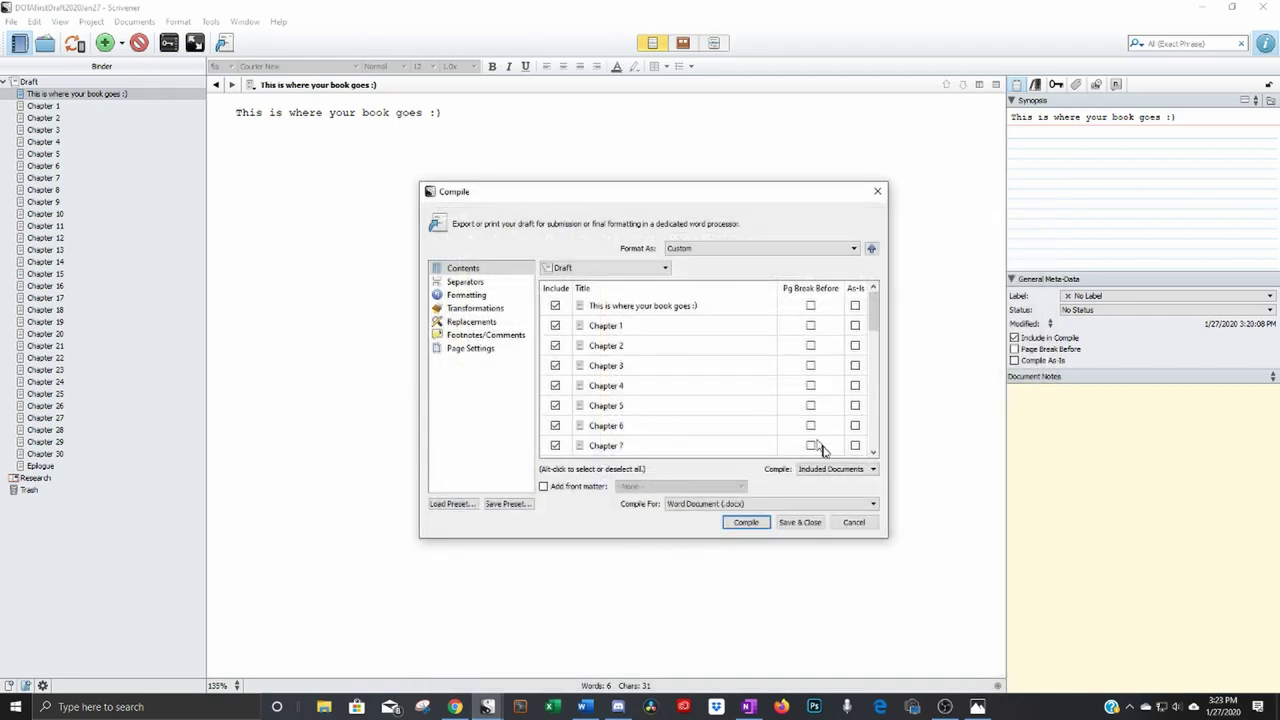
Step: Close the Compile window without compiling and Alt+Tab away from Scrivener
{"action": "left_click", "coordinate": [852, 523]}
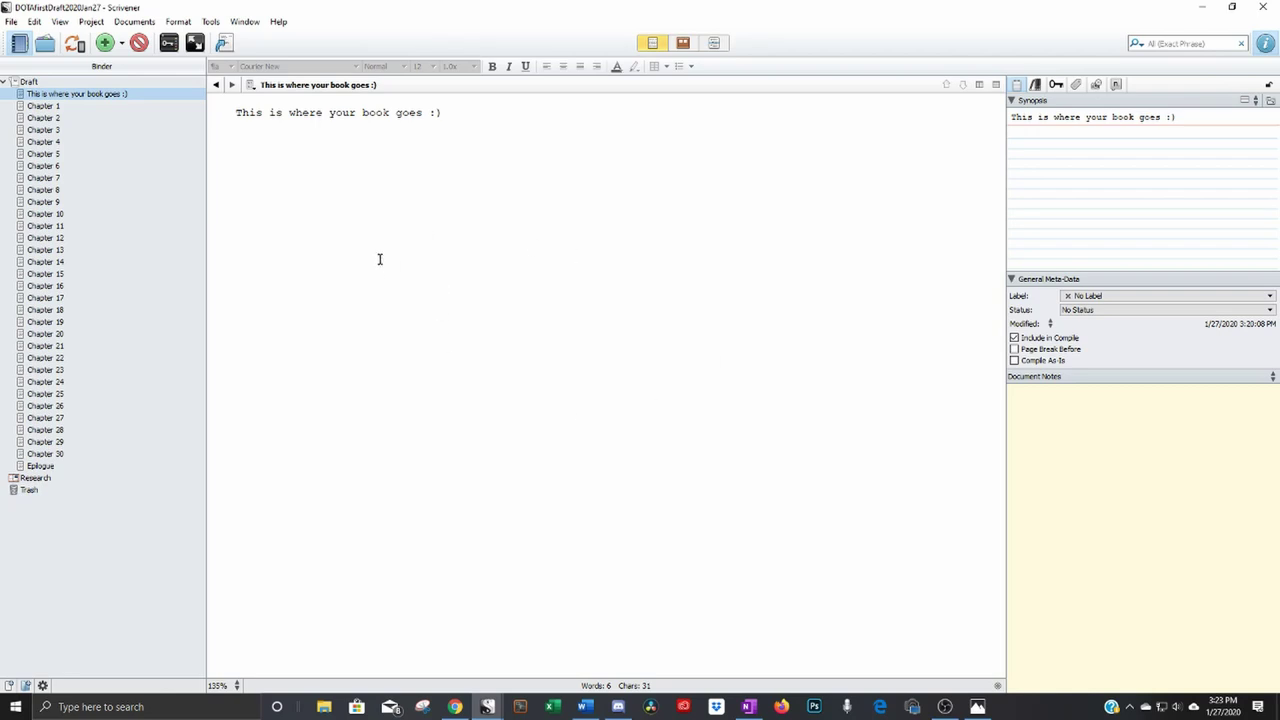
{"action": "key", "text": "alt+Tab"}
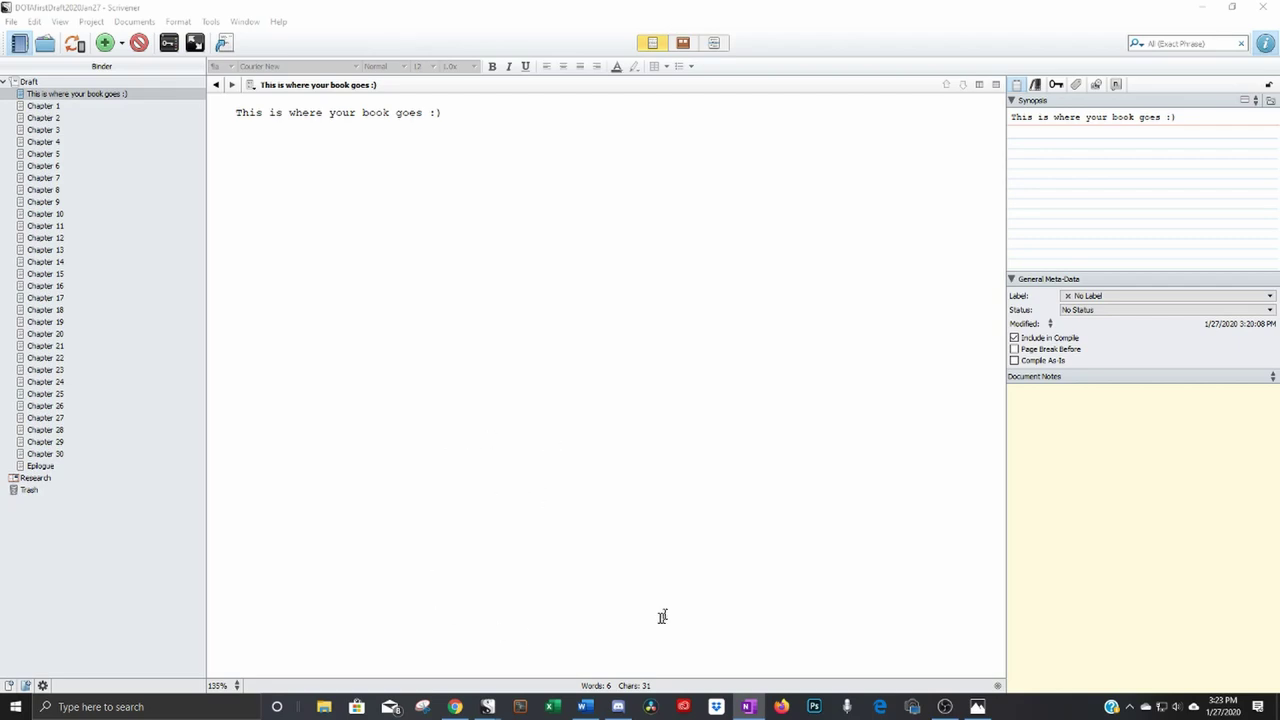
Step: Bring up the Scrivener template article in Chrome and scroll down to its Download Template link
{"action": "left_click", "coordinate": [455, 707]}
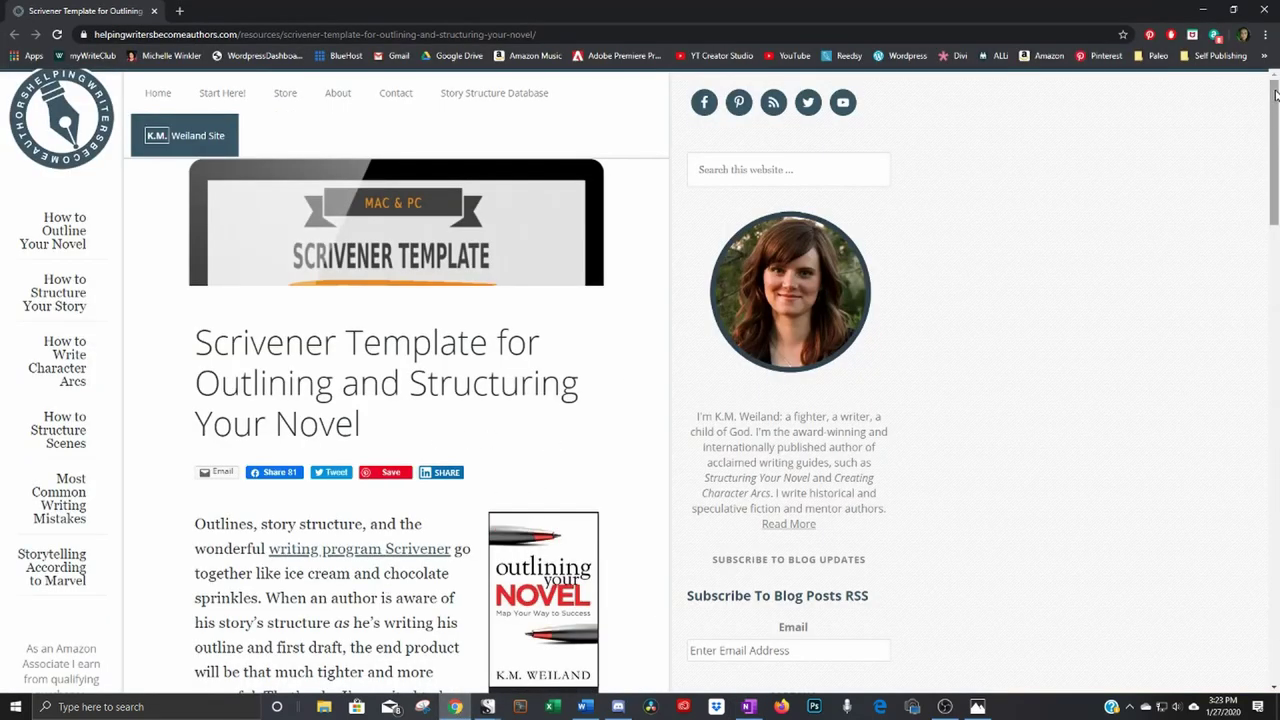
{"action": "left_click_drag", "start_coordinate": [1275, 93], "coordinate": [1275, 133]}
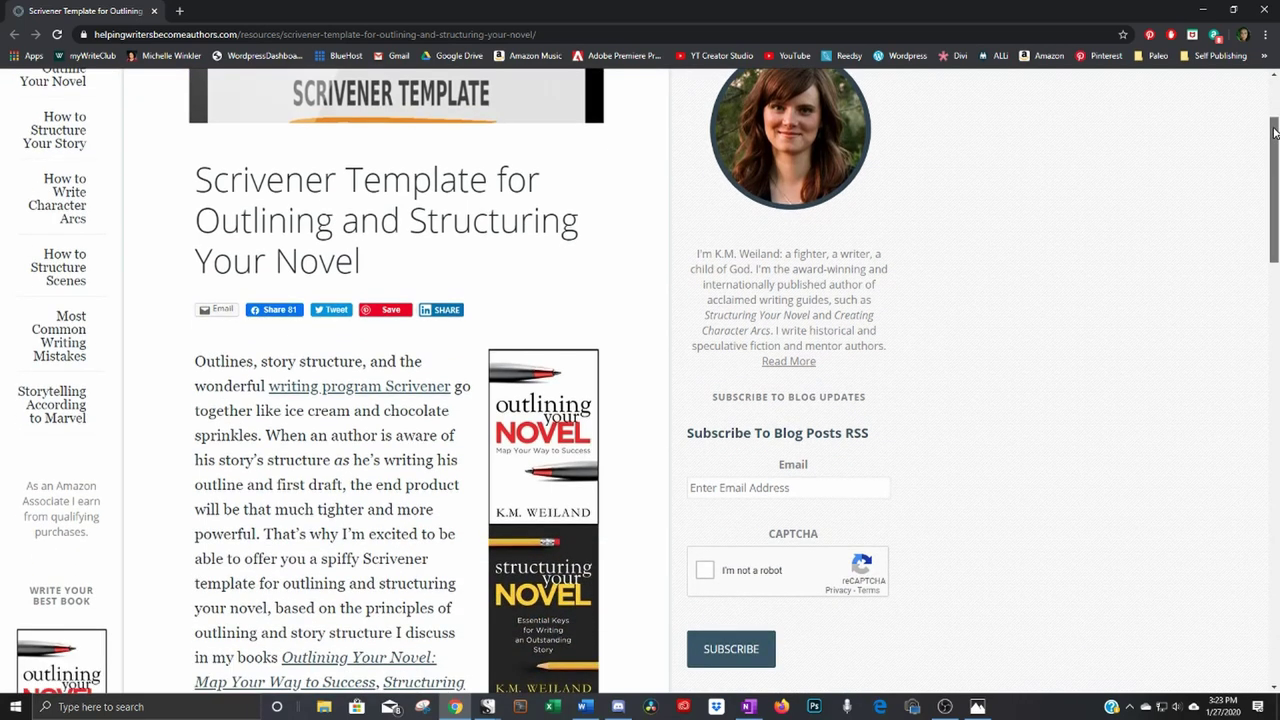
{"action": "left_click_drag", "start_coordinate": [1275, 133], "coordinate": [1260, 298]}
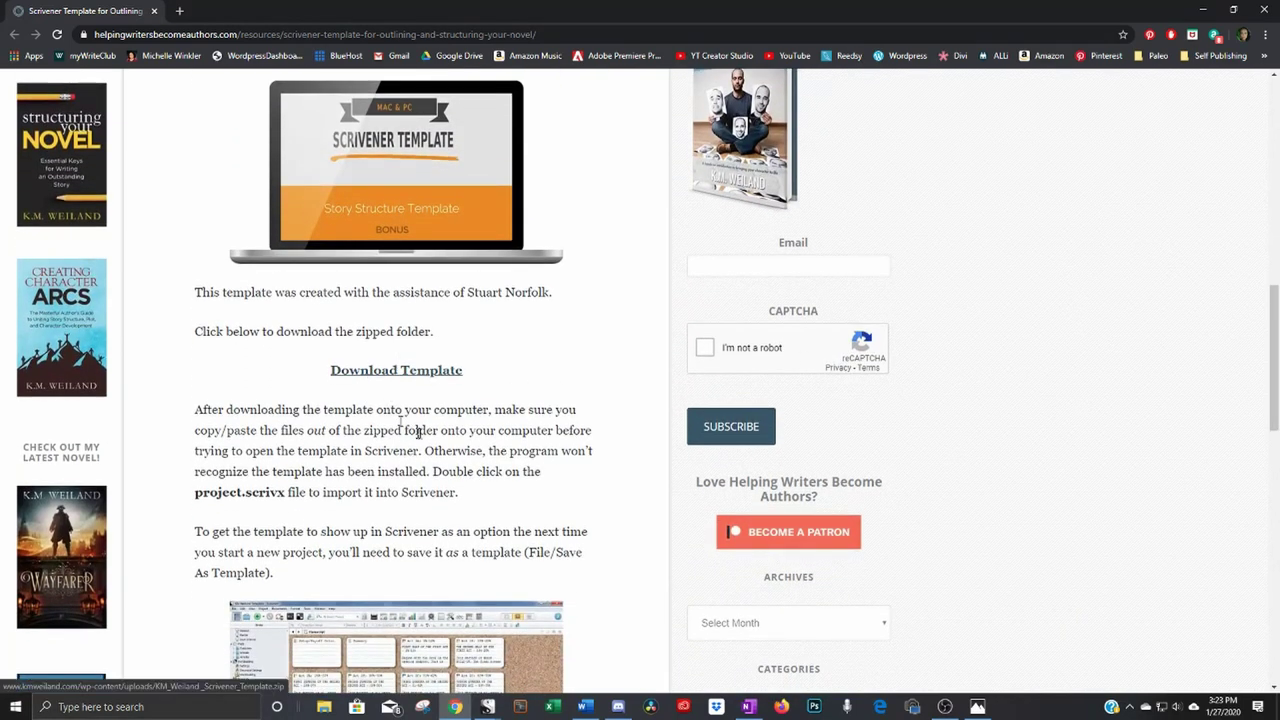
{"action": "scroll", "coordinate": [527, 465], "scroll_direction": "down", "scroll_amount": 2}
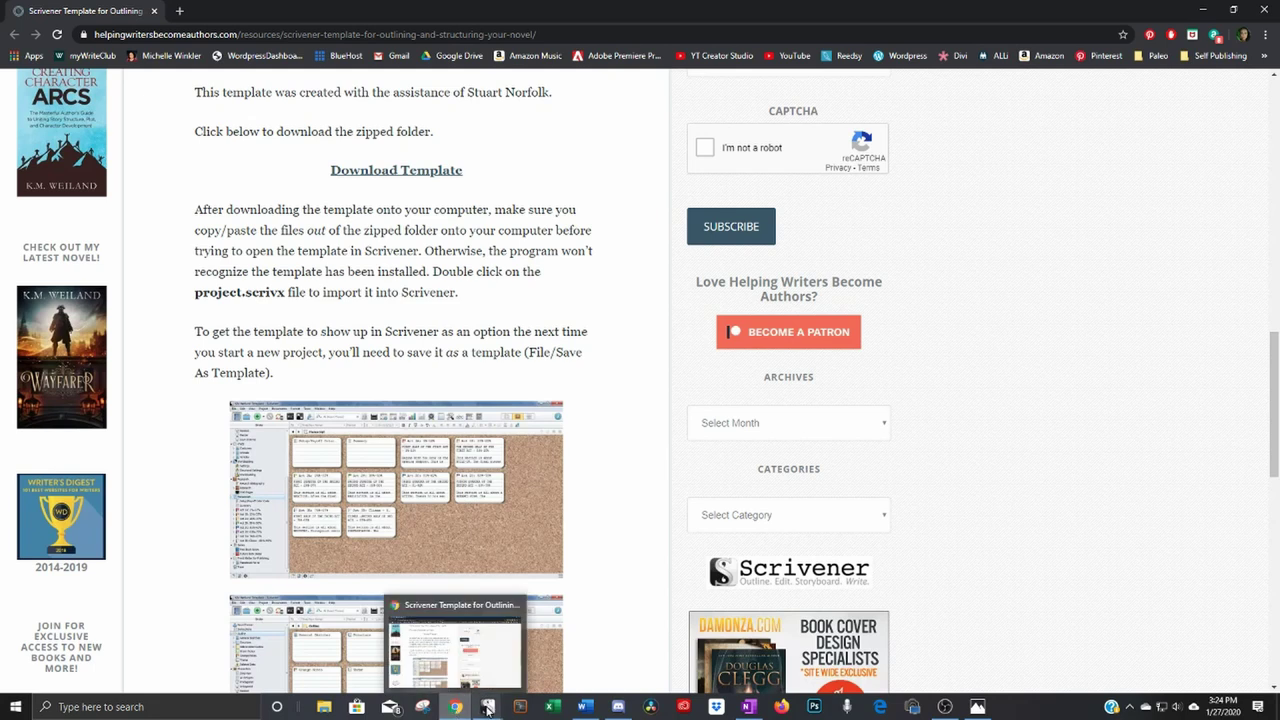
Step: Return to the KM Weiland Template project and toggle the Manuscript and Abbreviated Outline folders
{"action": "left_click", "coordinate": [487, 707]}
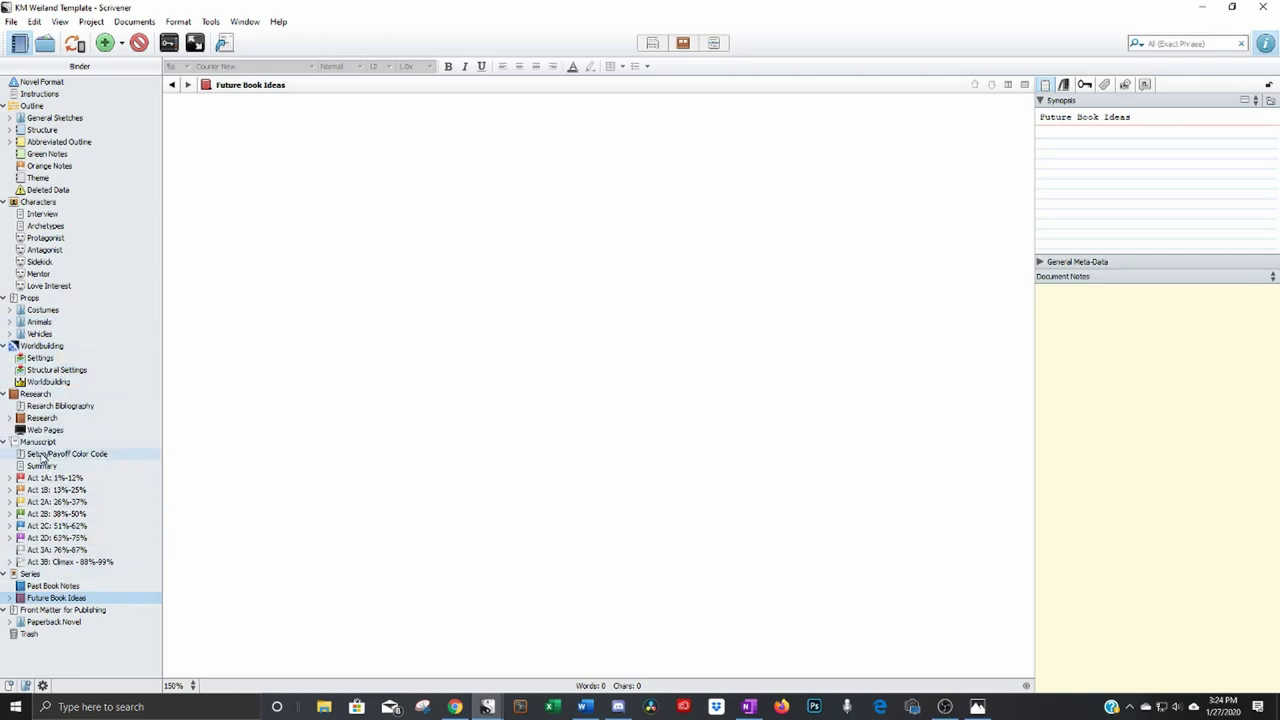
{"action": "left_click", "coordinate": [4, 442]}
{"action": "left_click", "coordinate": [4, 442]}
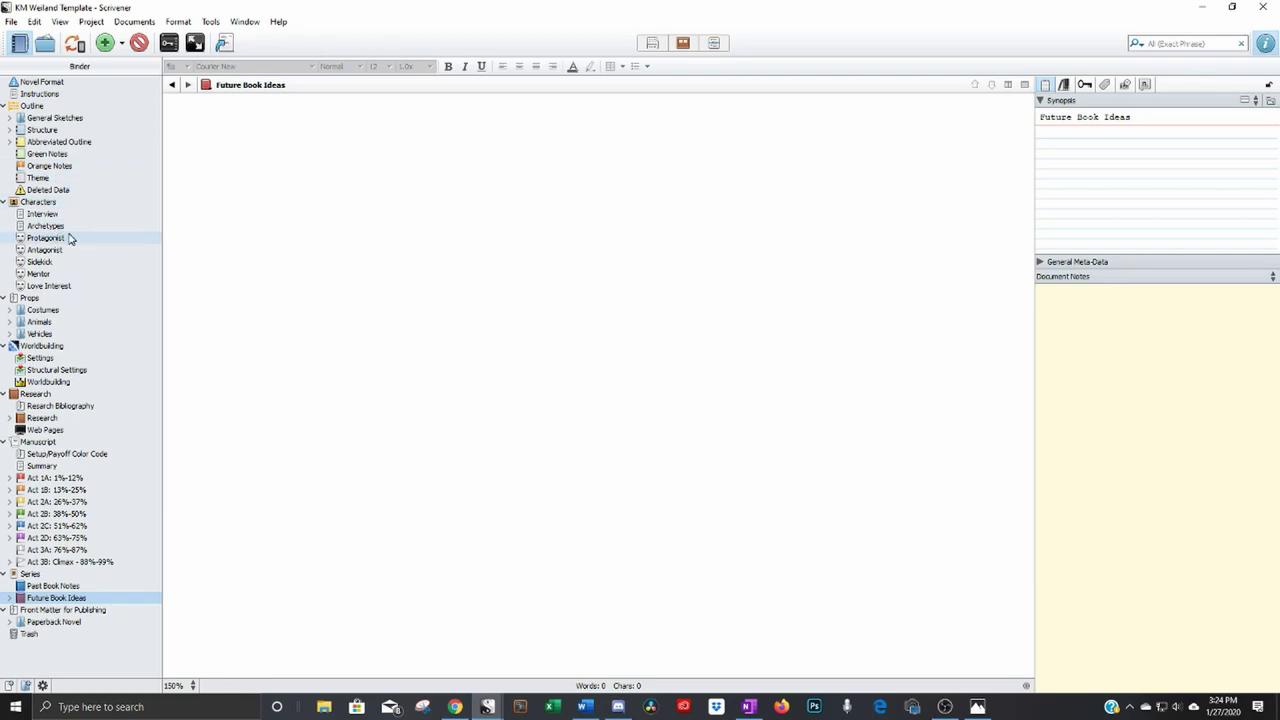
{"action": "left_click", "coordinate": [10, 143]}
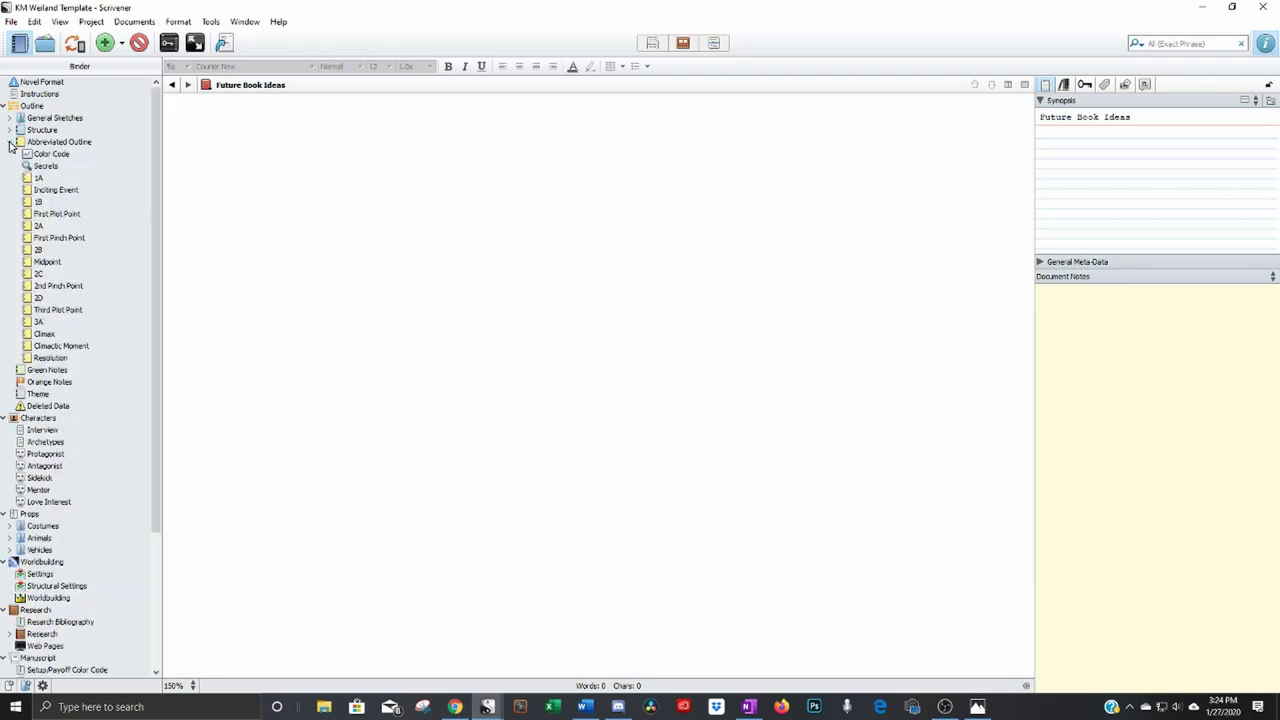
{"action": "left_click", "coordinate": [10, 143]}
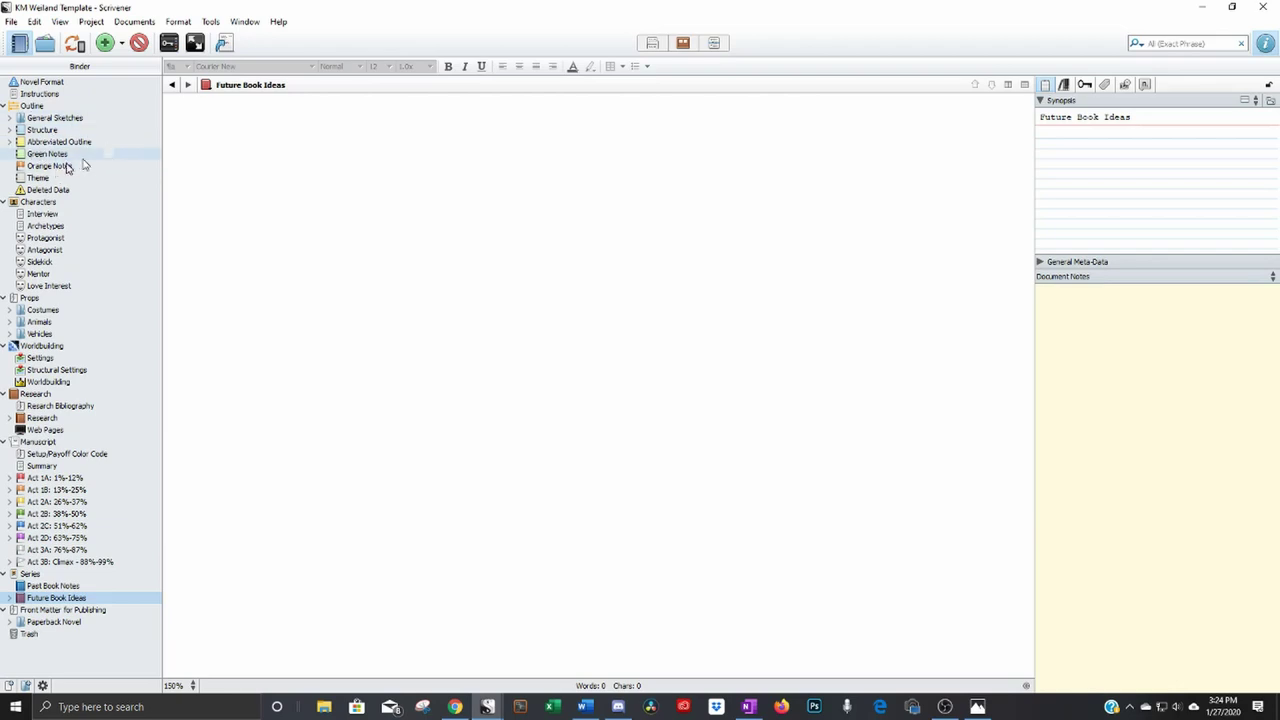
Step: Read the Instructions document from its top, then switch to MyScrivenerTutorialOutline's Book Info
{"action": "left_click", "coordinate": [40, 94]}
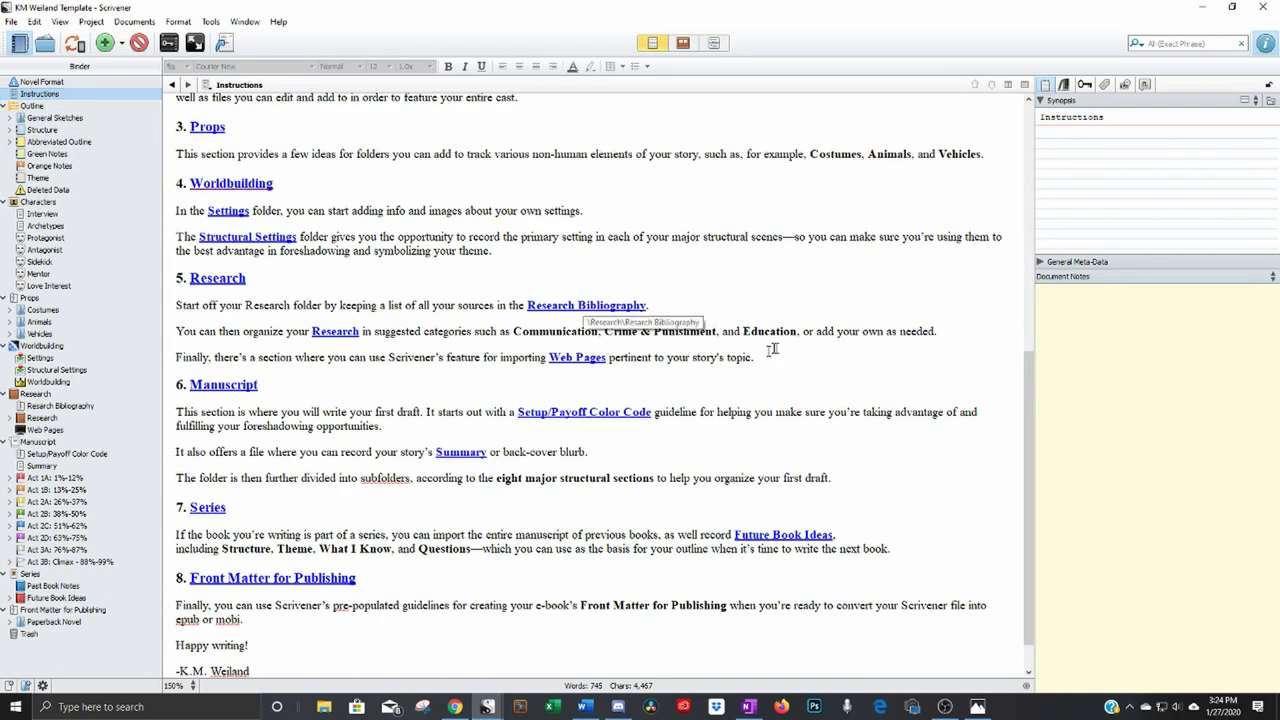
{"action": "scroll", "coordinate": [806, 351], "scroll_direction": "down", "scroll_amount": 1}
{"action": "scroll", "coordinate": [815, 352], "scroll_direction": "up", "scroll_amount": 10}
{"action": "scroll", "coordinate": [824, 354], "scroll_direction": "up", "scroll_amount": 2}
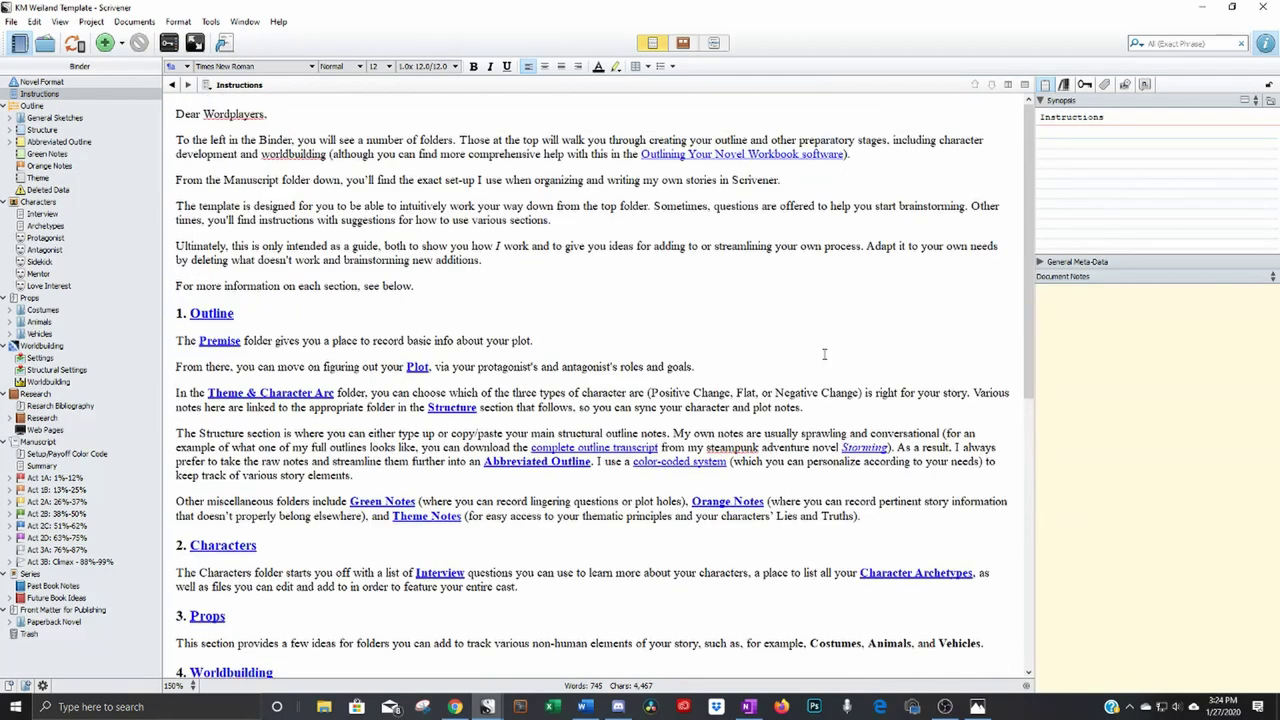
{"action": "left_click", "coordinate": [48, 95]}
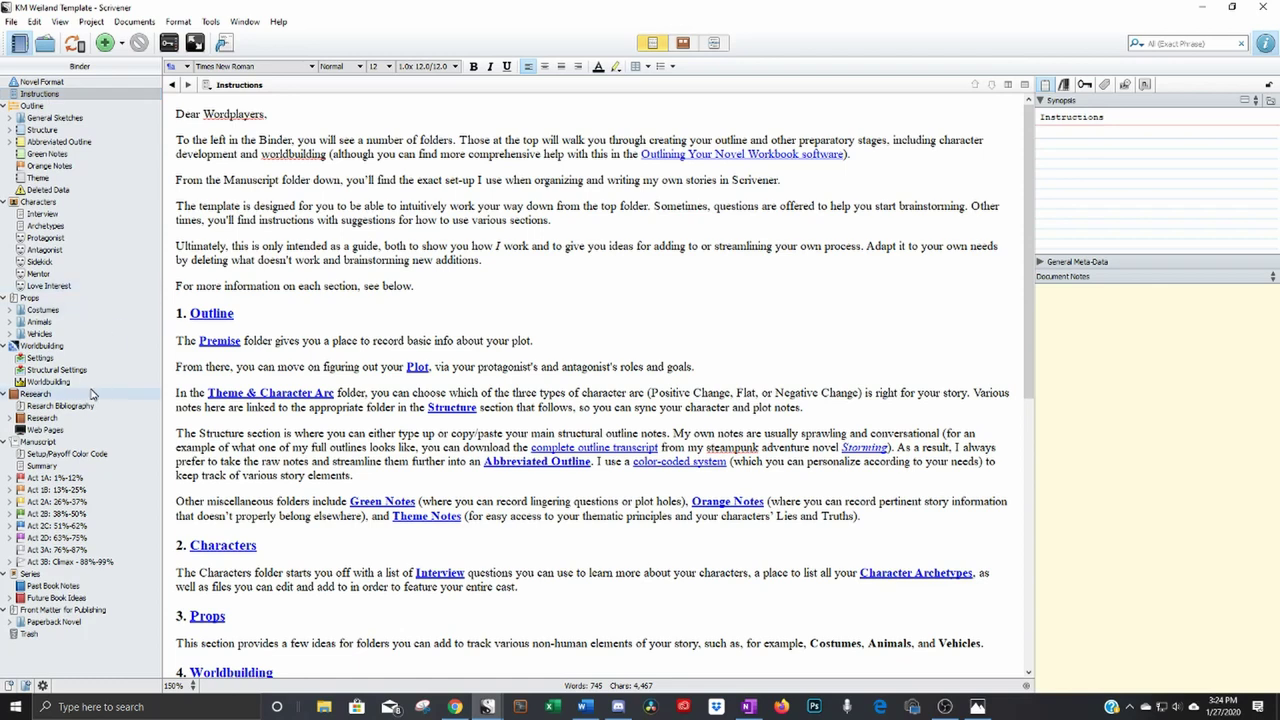
{"action": "mouse_move", "coordinate": [90, 492]}
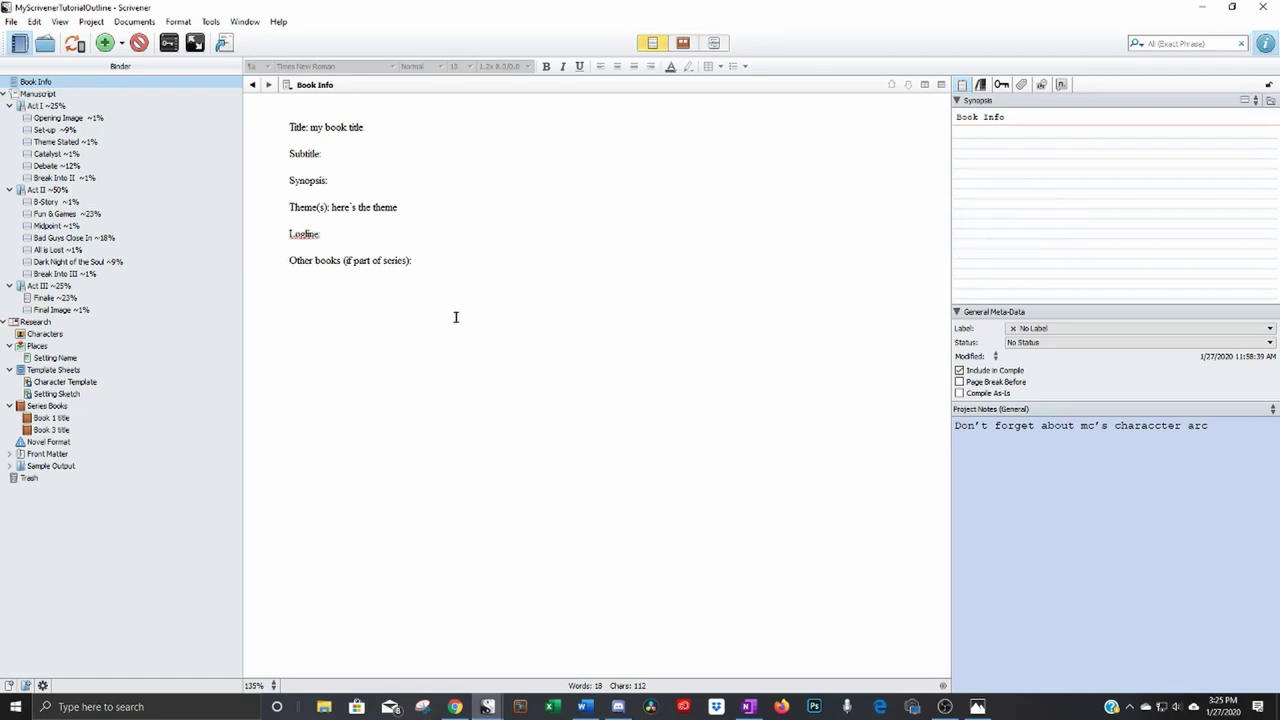
Step: Glance at Midpoint and Book Info, review the Add menu's New From Template options, then open Set-up
{"action": "left_click", "coordinate": [62, 227]}
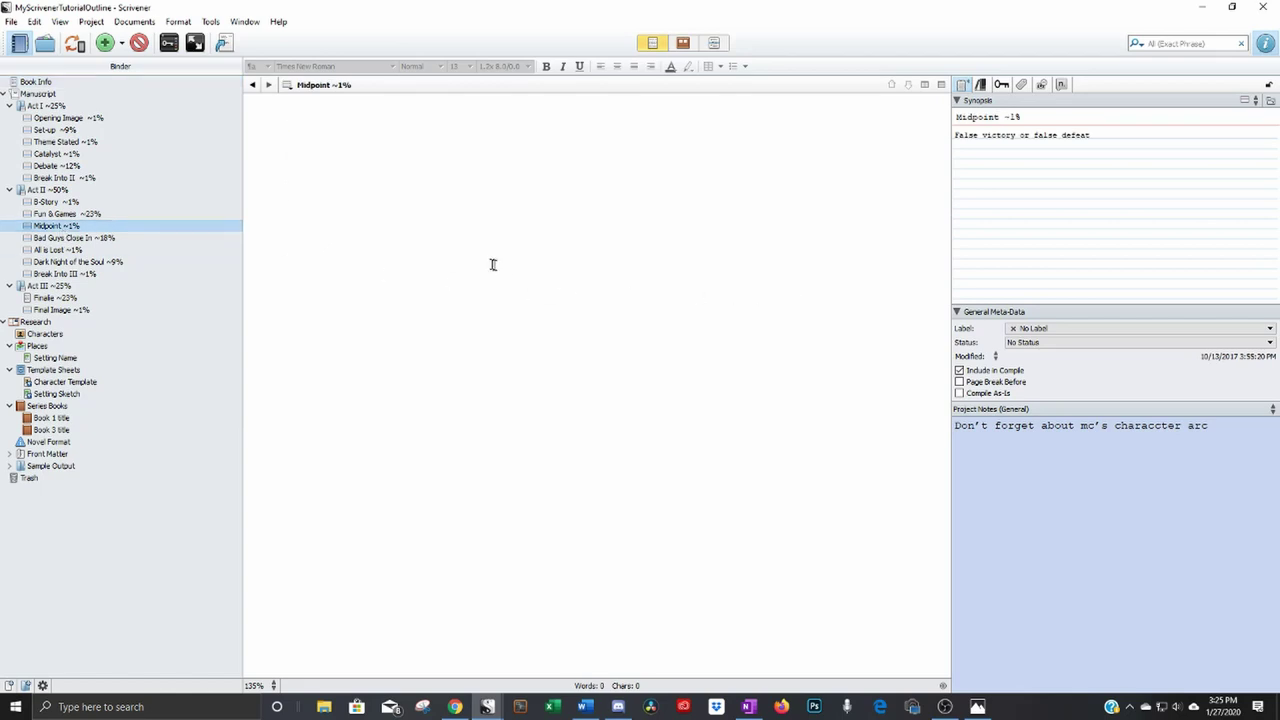
{"action": "left_click", "coordinate": [57, 85]}
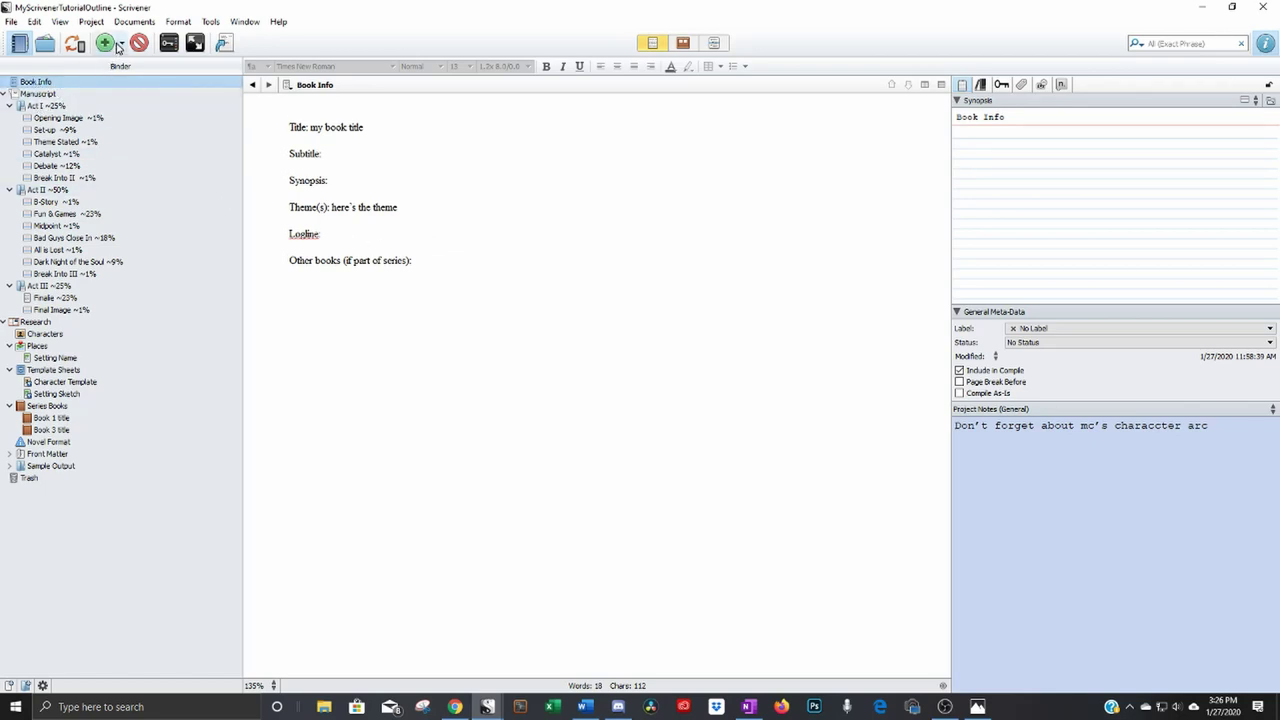
{"action": "left_click", "coordinate": [121, 44]}
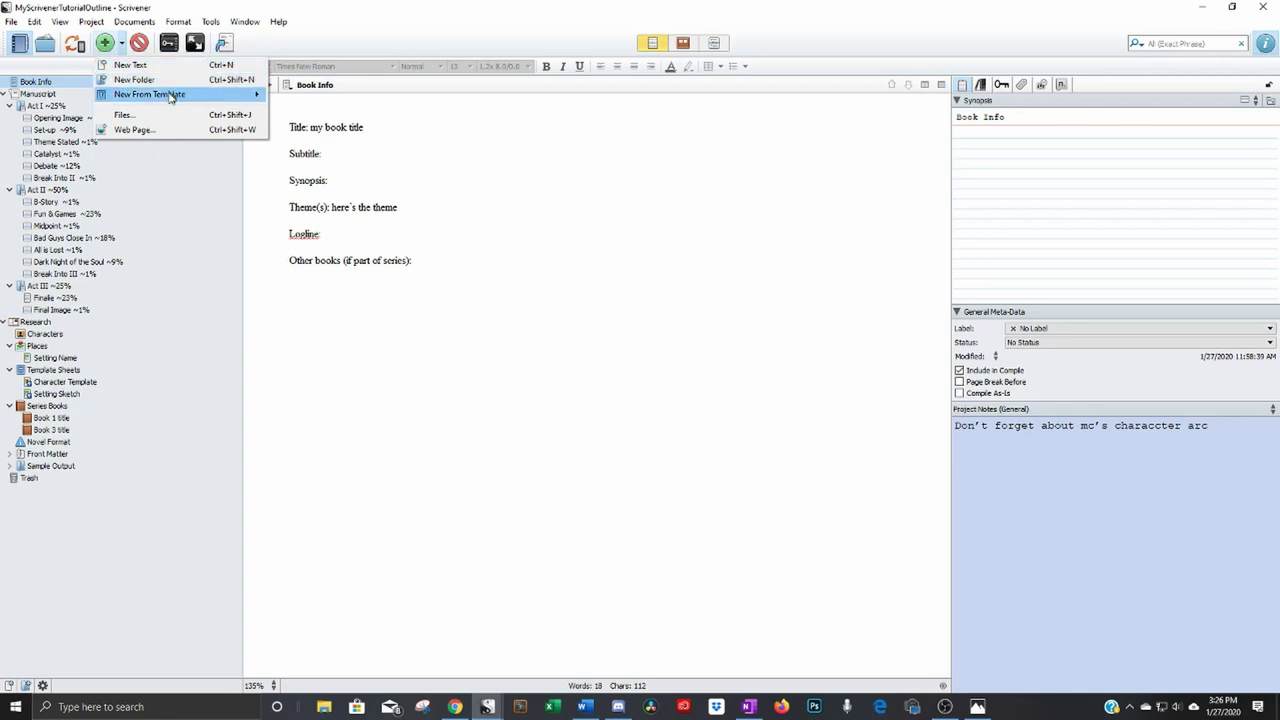
{"action": "mouse_move", "coordinate": [170, 99]}
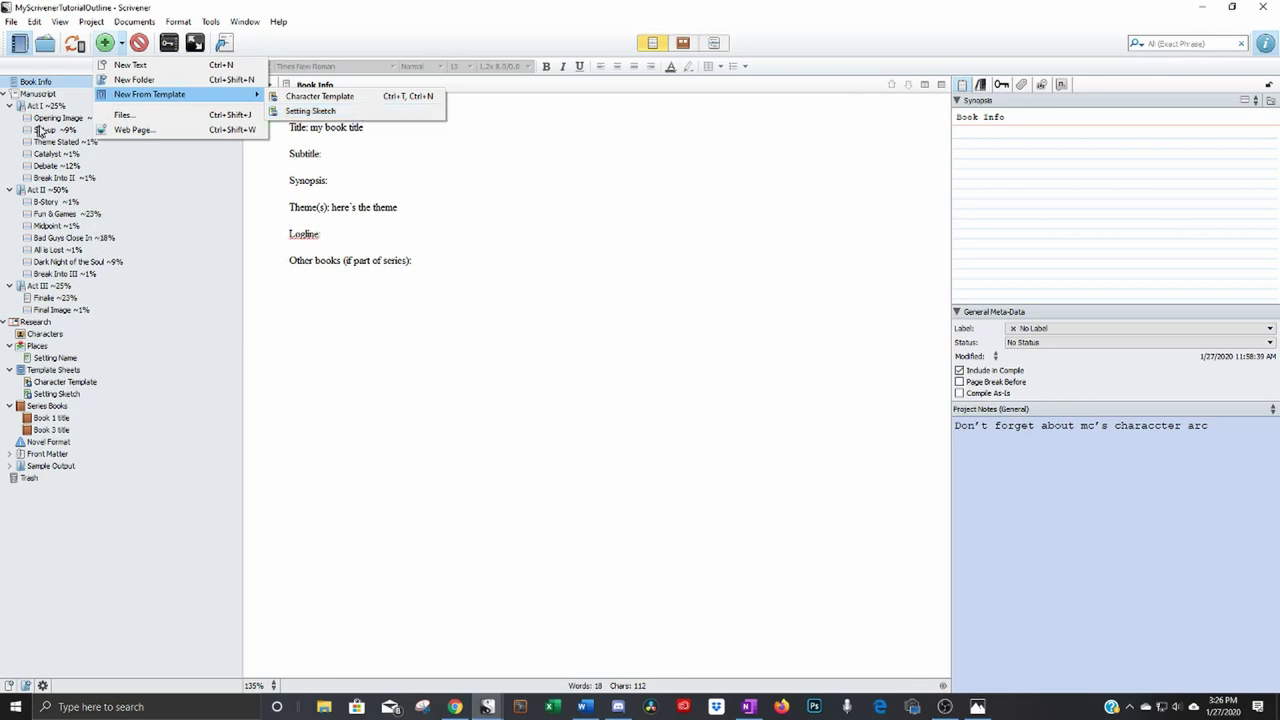
{"action": "left_click", "coordinate": [44, 130]}
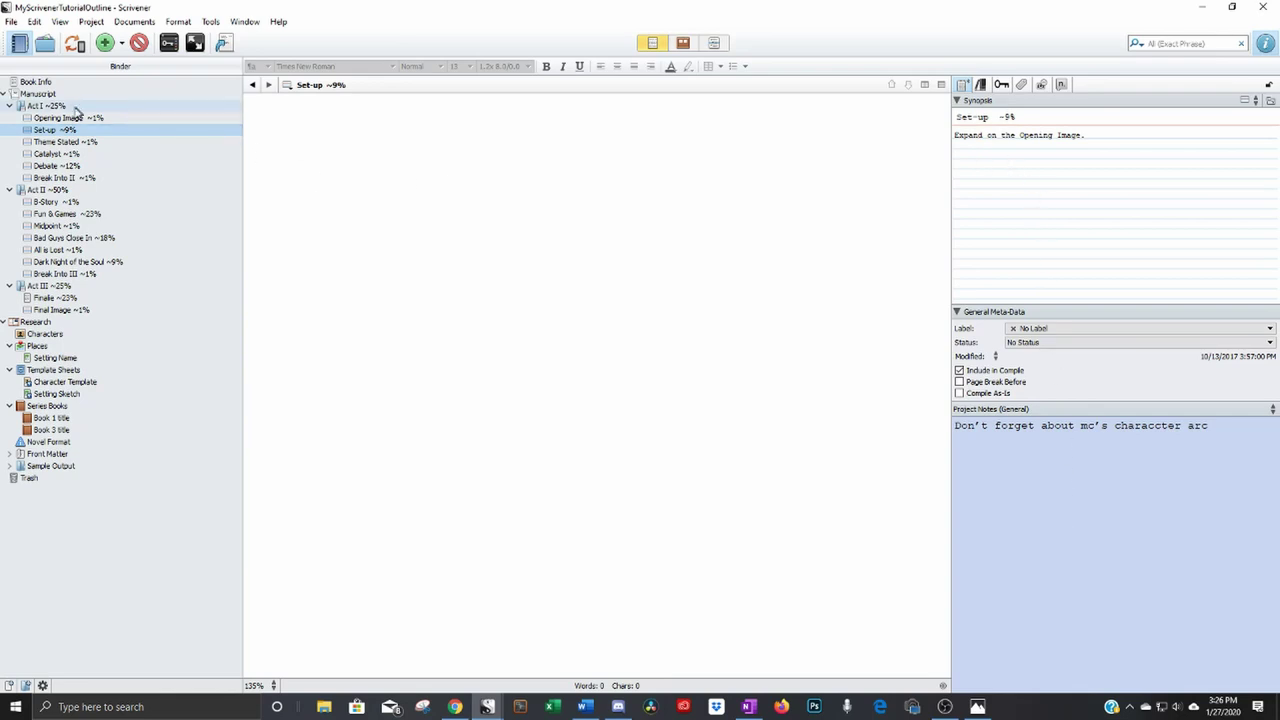
Step: Select Manuscript and alternate between Scrivenings and Corkboard views, ending on the three act cards
{"action": "left_click", "coordinate": [45, 95]}
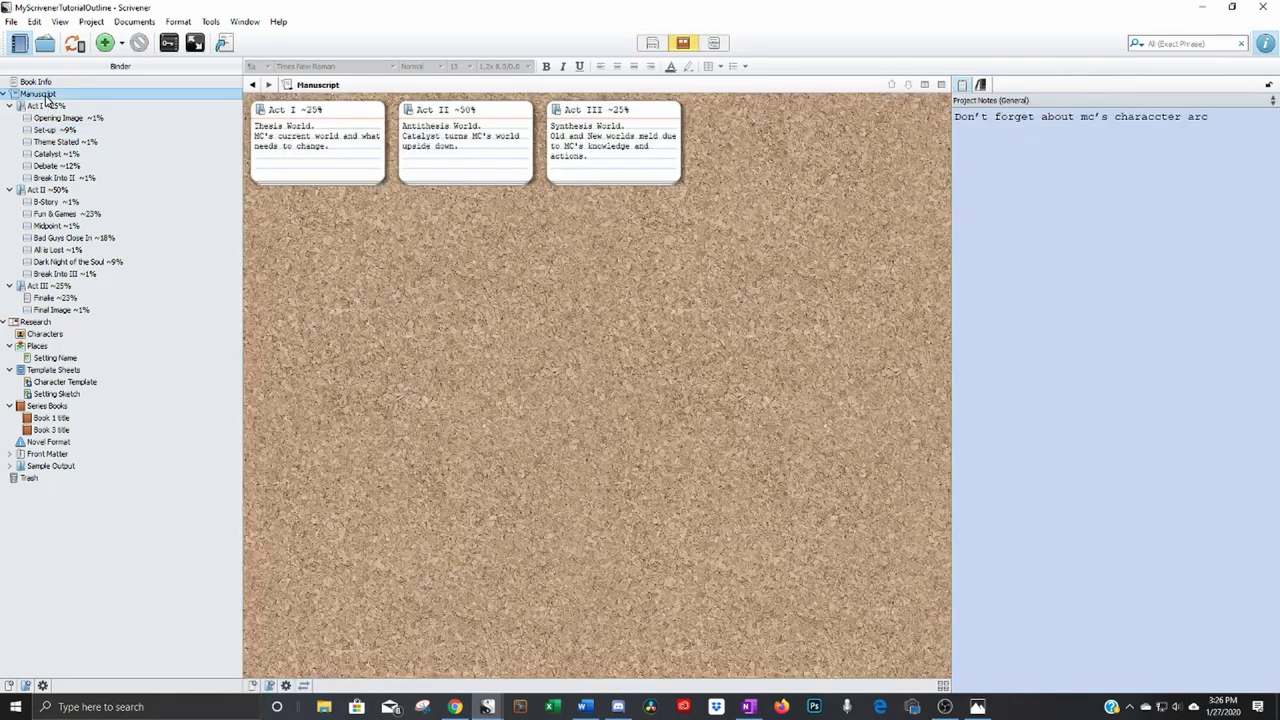
{"action": "left_click", "coordinate": [651, 43]}
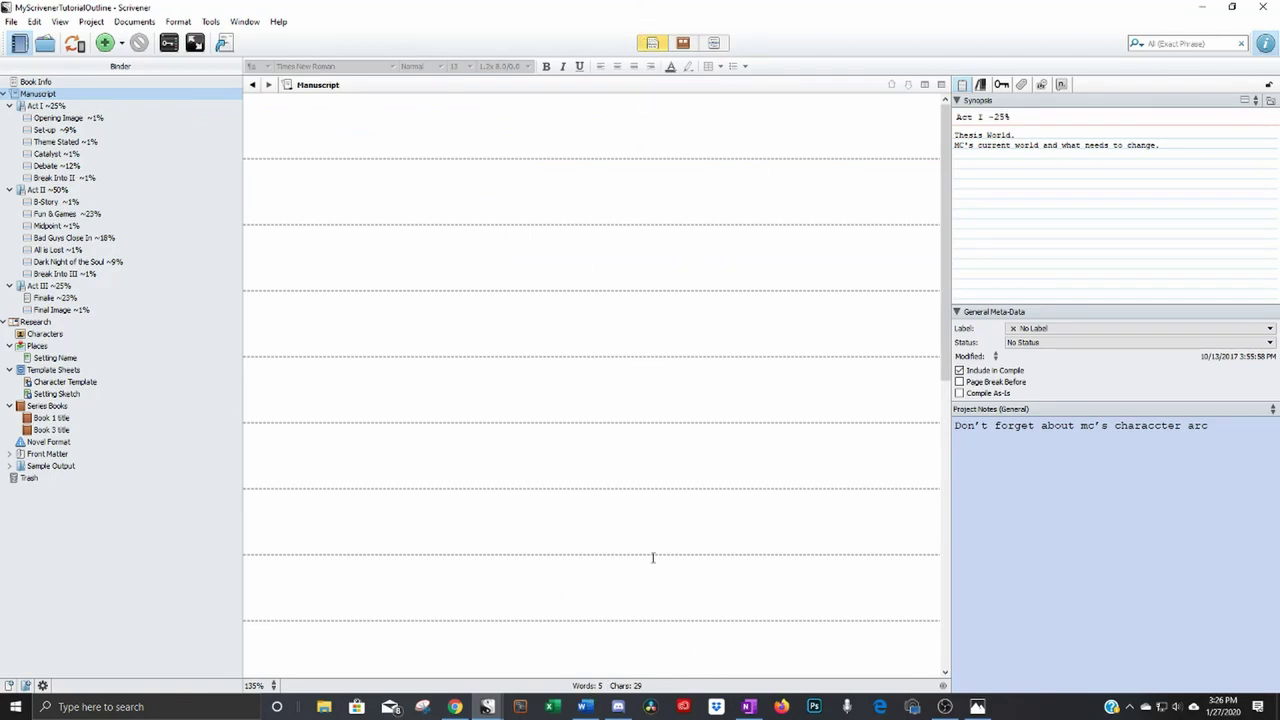
{"action": "left_click", "coordinate": [683, 44]}
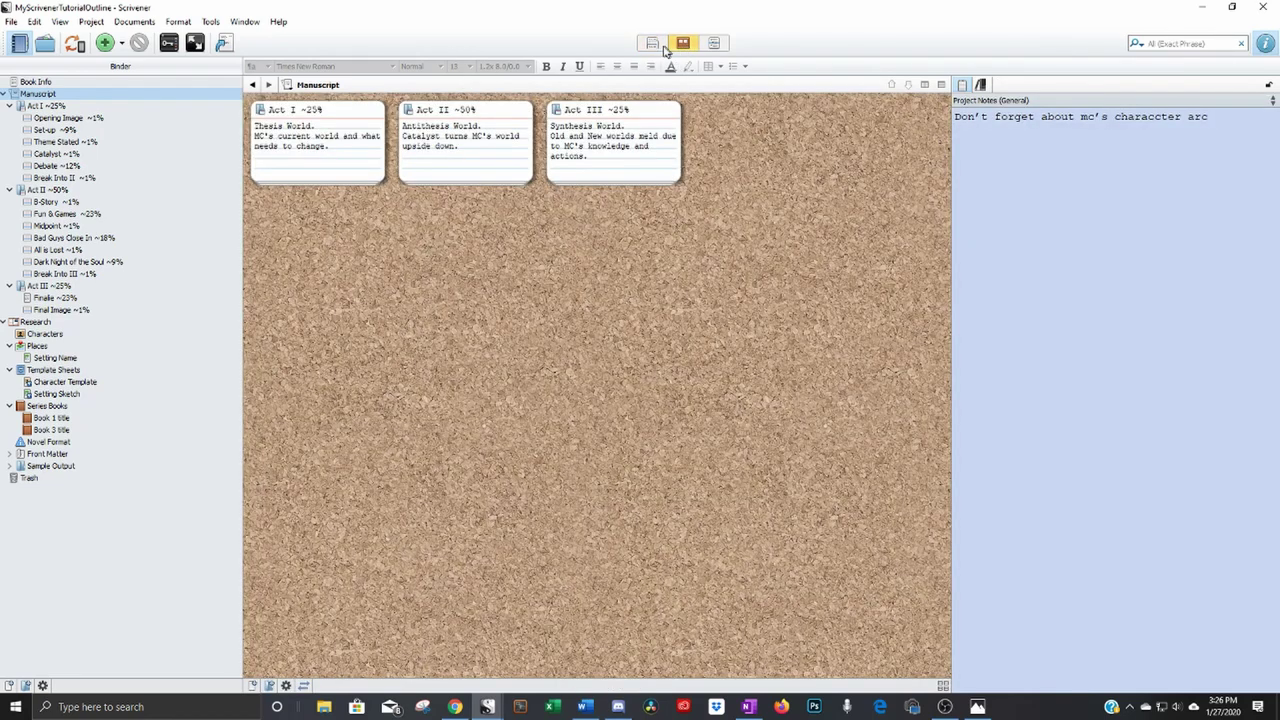
{"action": "left_click", "coordinate": [652, 43]}
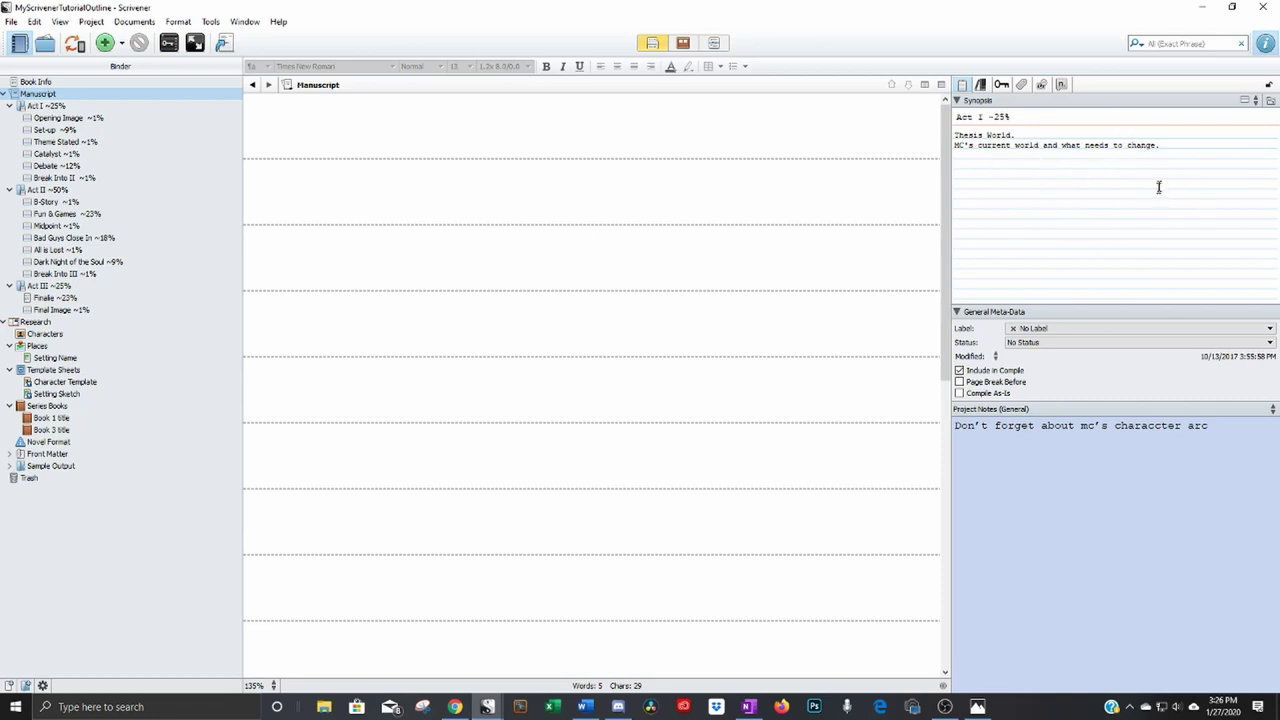
{"action": "left_click", "coordinate": [683, 44]}
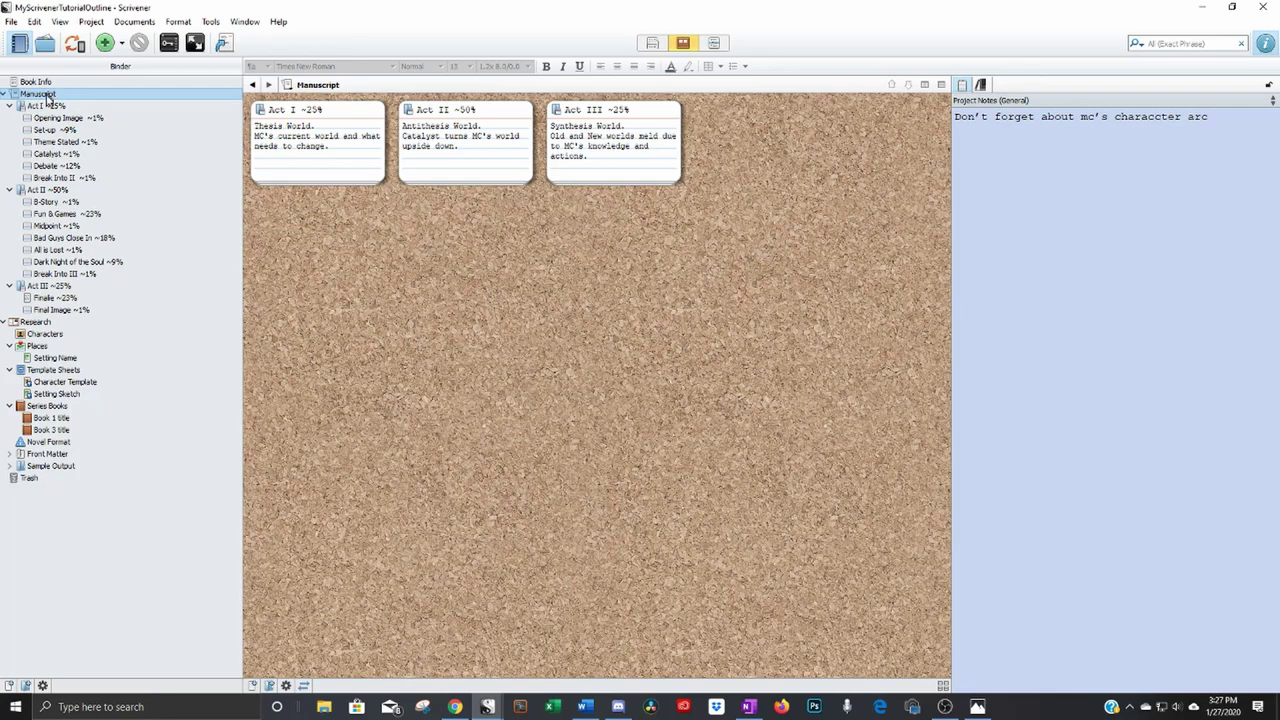
Step: Collapse Acts II and III, expand Act I, and show its six beat cards
{"action": "left_click", "coordinate": [9, 189]}
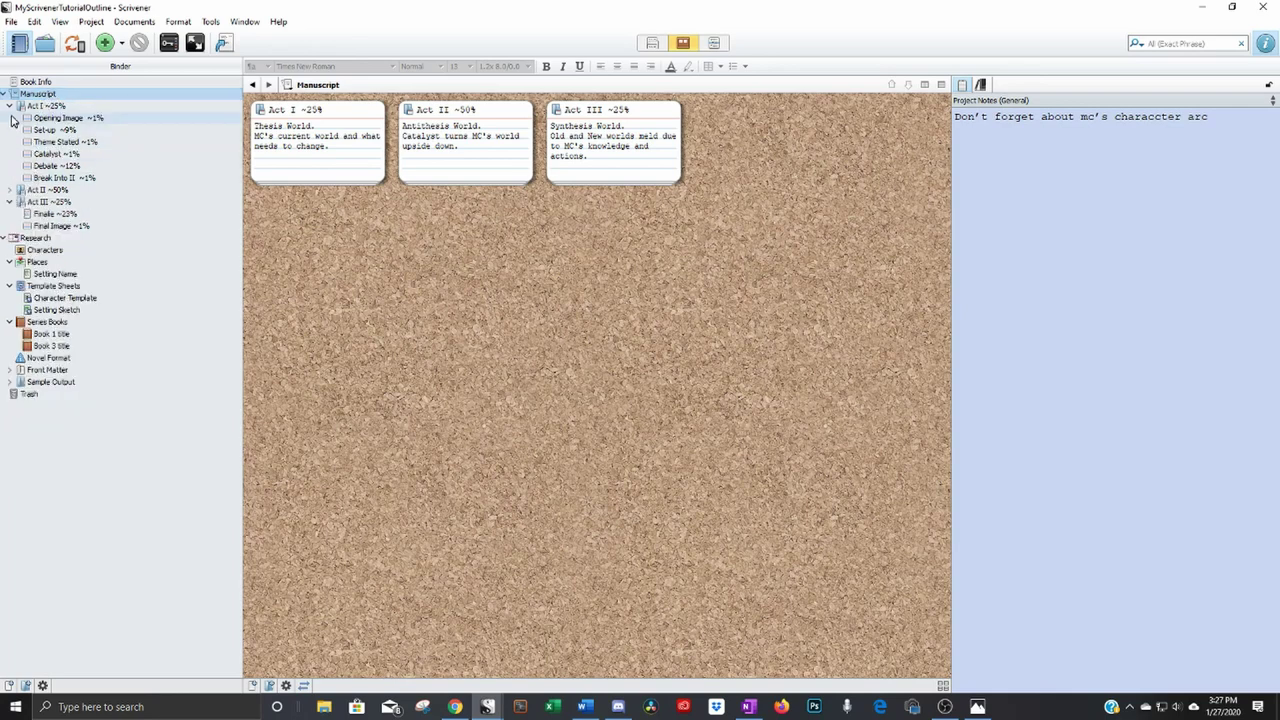
{"action": "left_click", "coordinate": [9, 105]}
{"action": "left_click", "coordinate": [9, 129]}
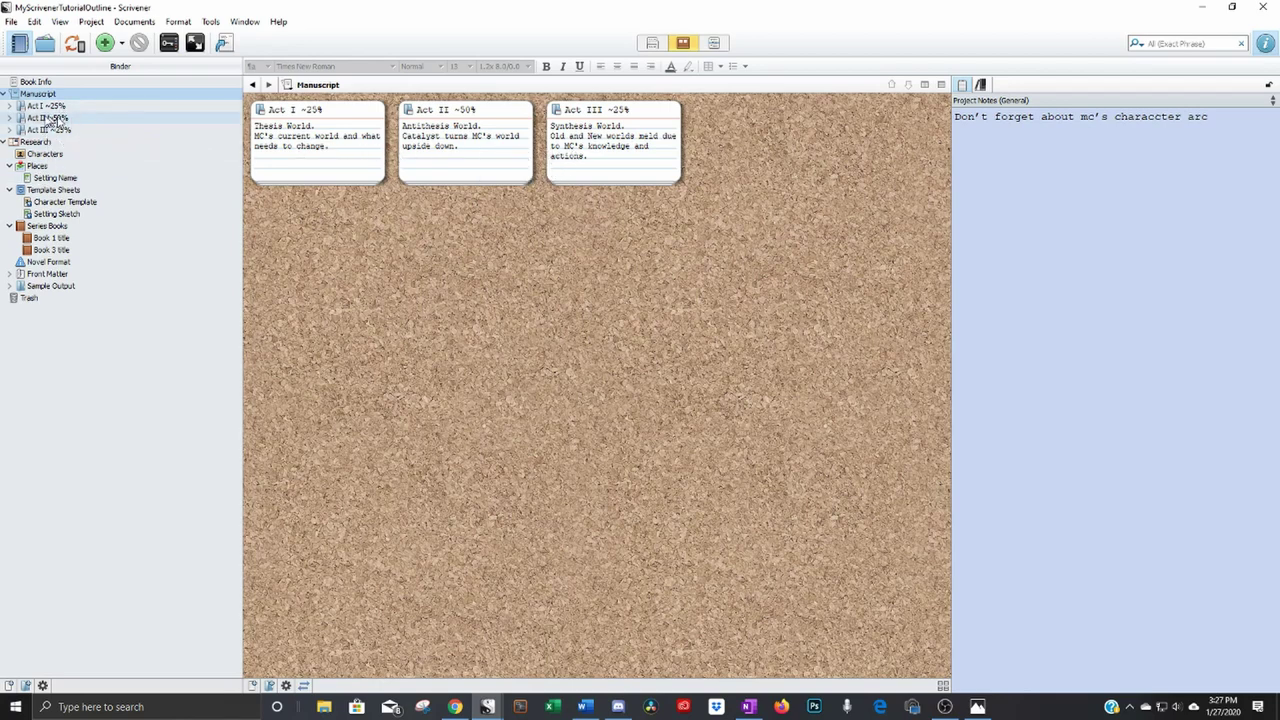
{"action": "left_click", "coordinate": [9, 105]}
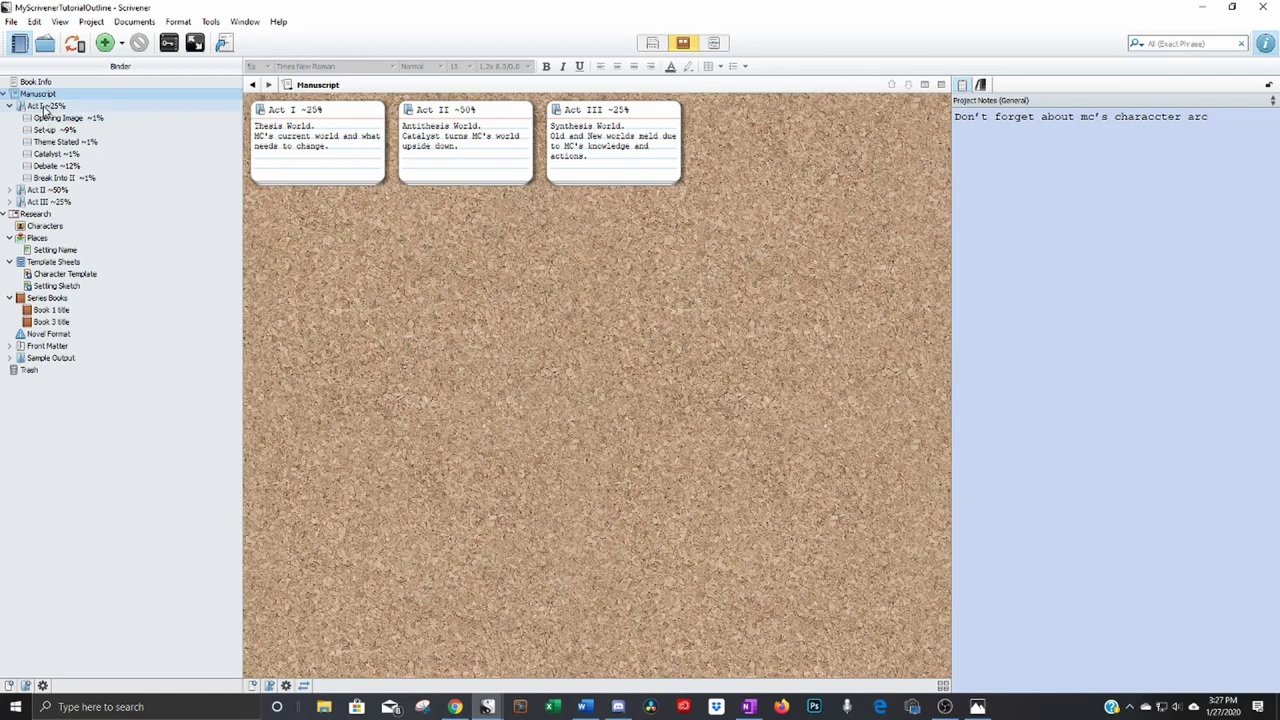
{"action": "left_click", "coordinate": [44, 107]}
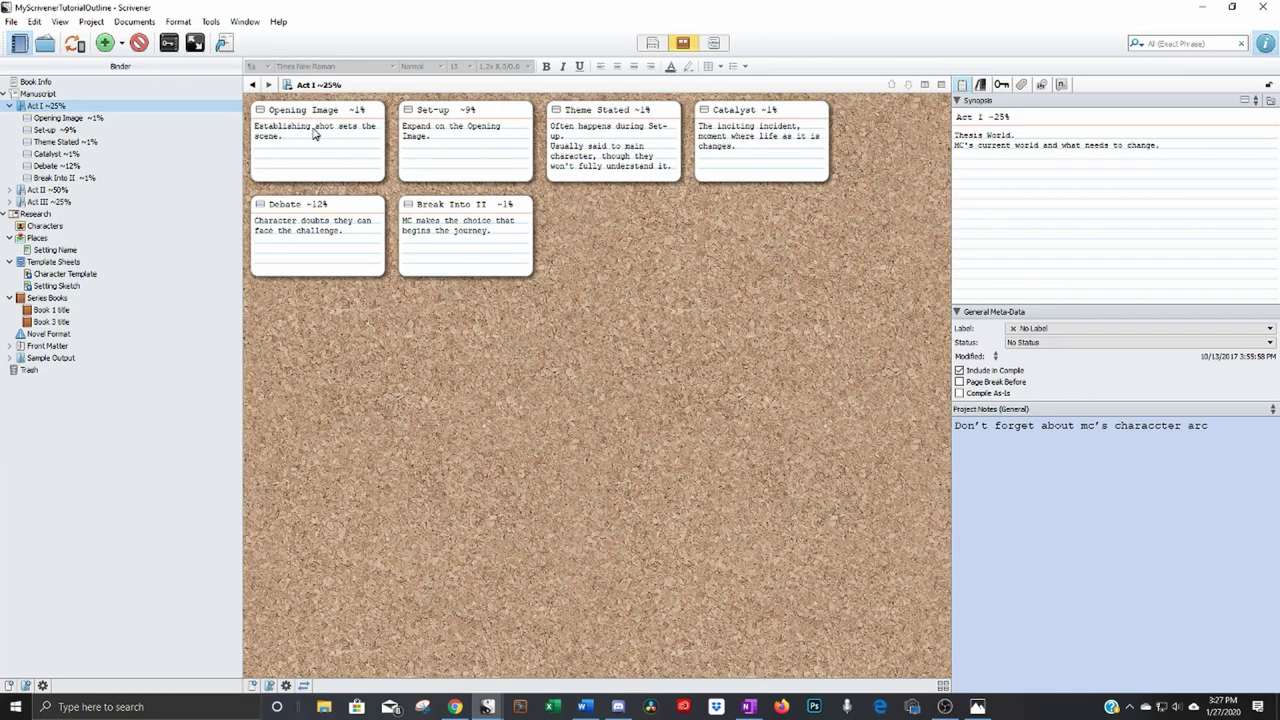
{"action": "mouse_move", "coordinate": [318, 143]}
{"action": "left_mouse_down"}
{"action": "mouse_move", "coordinate": [440, 262]}
{"action": "mouse_move", "coordinate": [615, 152]}
{"action": "mouse_move", "coordinate": [686, 160]}
{"action": "left_mouse_up"}
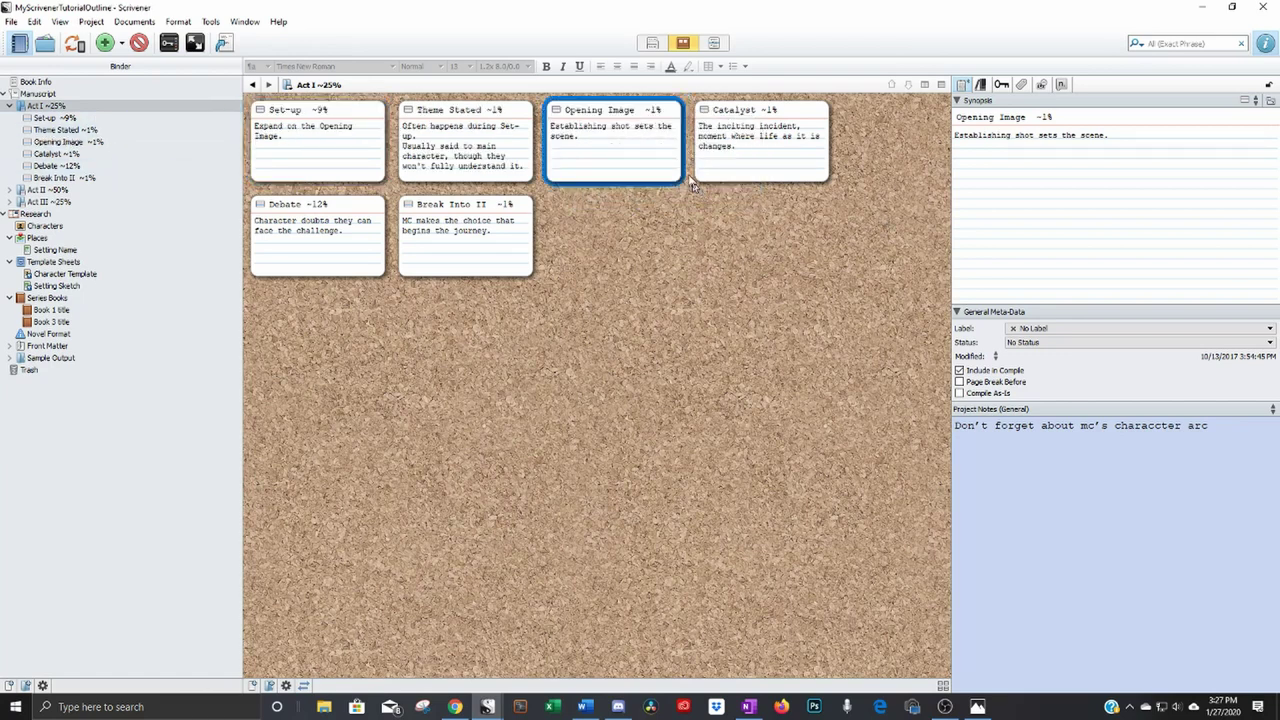
{"action": "left_click_drag", "start_coordinate": [652, 154], "coordinate": [289, 162]}
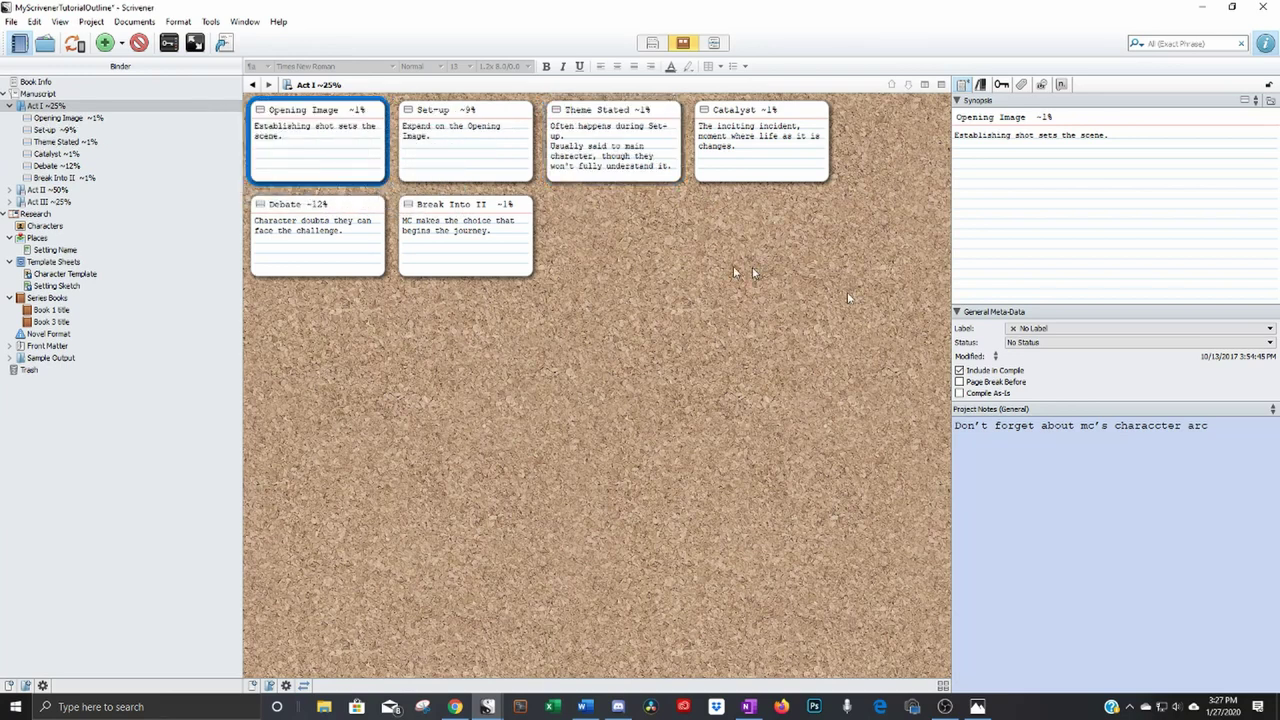
{"action": "left_click", "coordinate": [978, 117]}
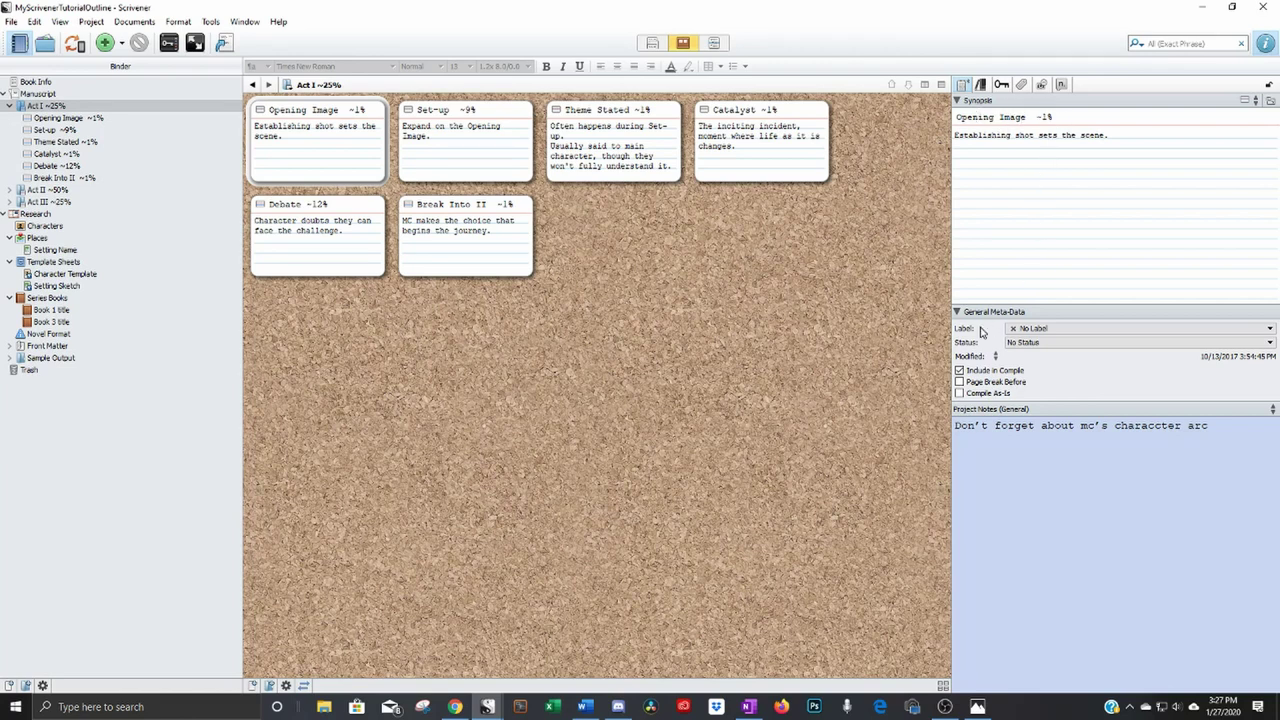
Step: Look through Opening Image, Set-up and Catalyst with the general Project Notes showing
{"action": "left_click", "coordinate": [86, 120]}
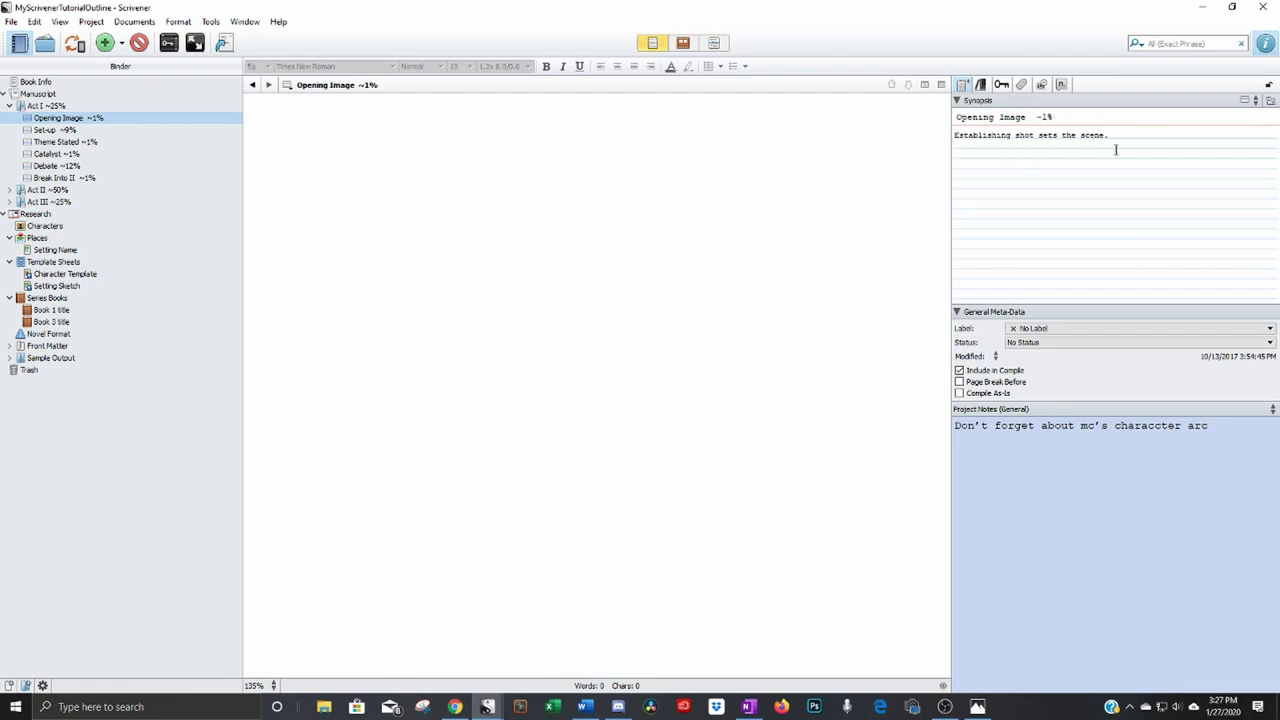
{"action": "left_click", "coordinate": [68, 131]}
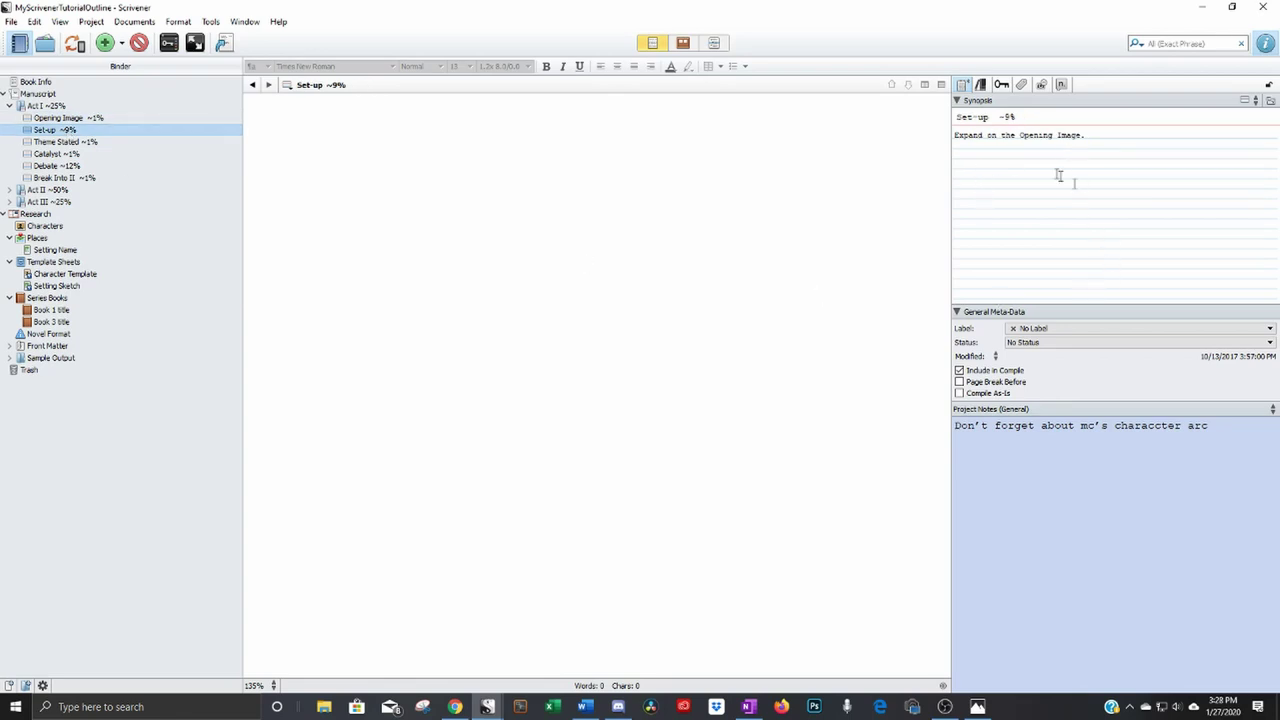
{"action": "left_click", "coordinate": [57, 154]}
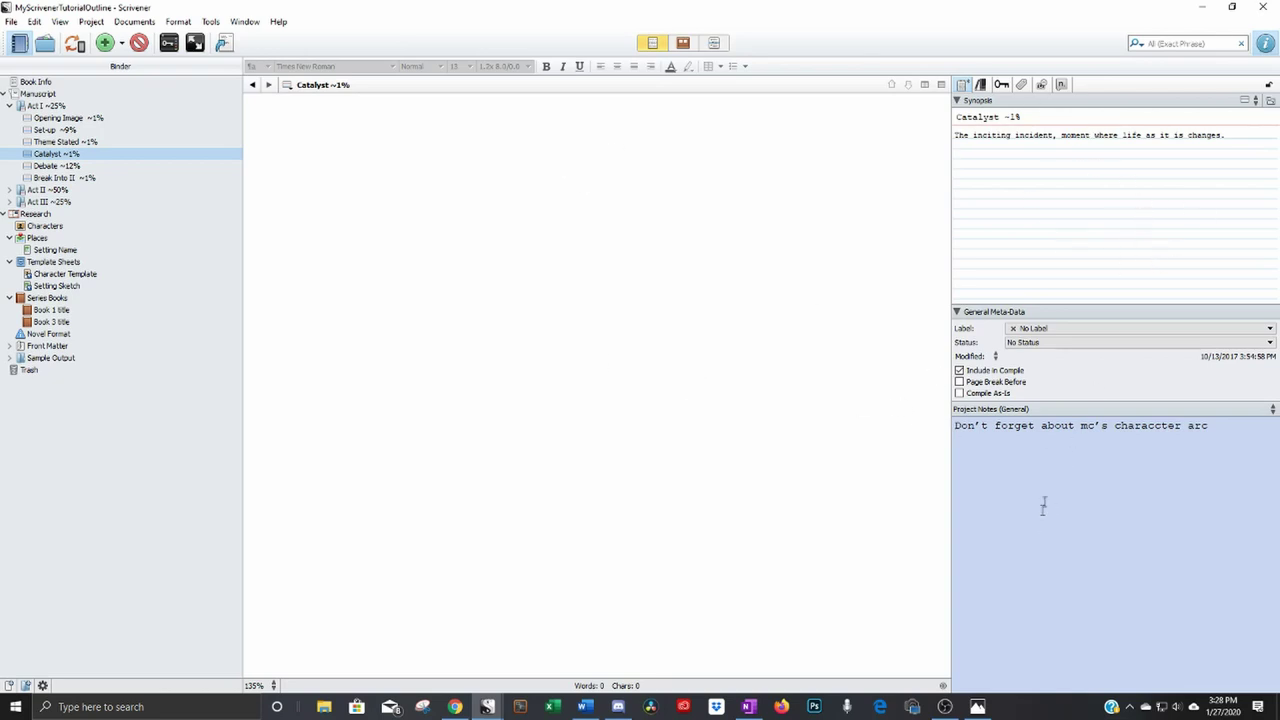
{"action": "left_click", "coordinate": [1038, 412]}
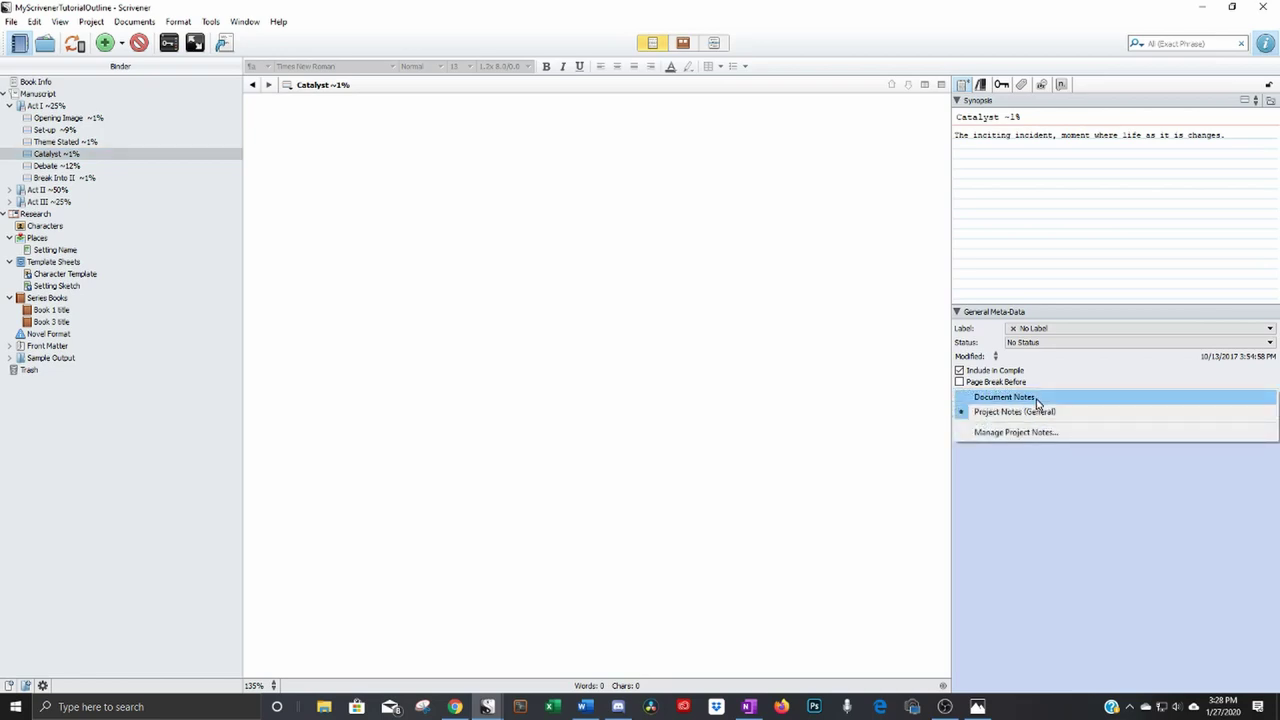
{"action": "left_click", "coordinate": [1040, 414]}
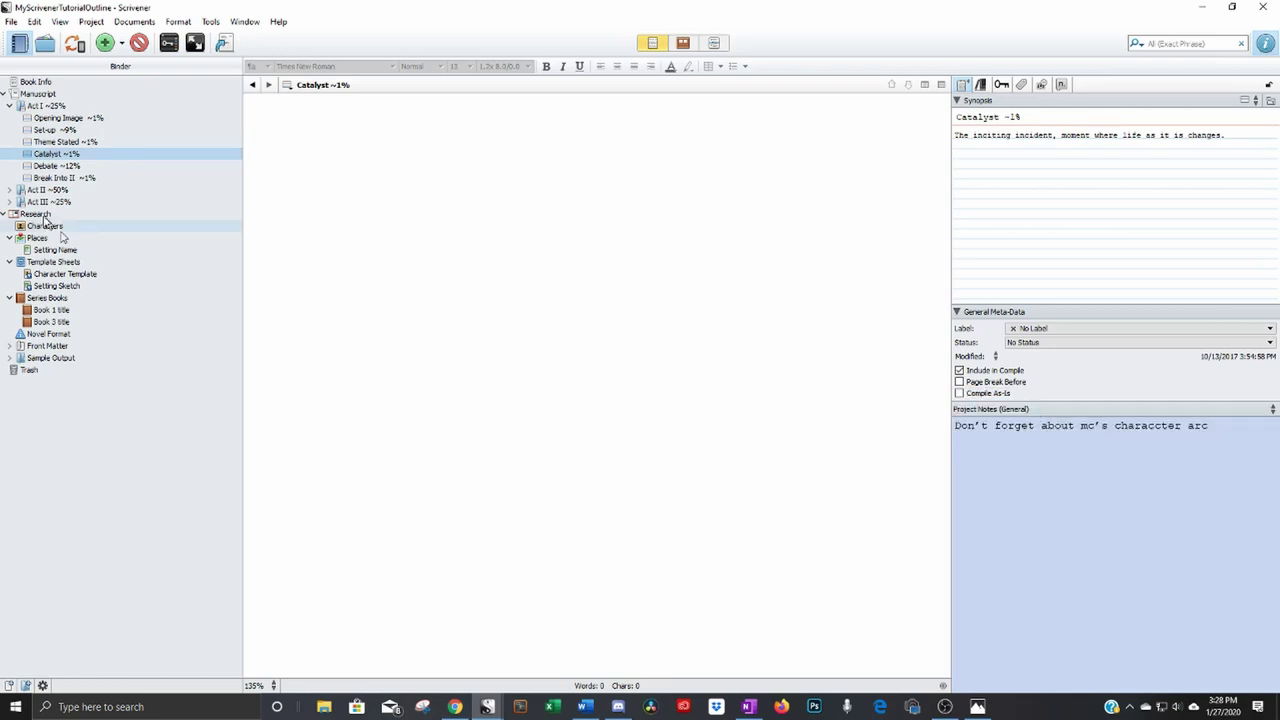
Step: Browse Break Into II, Opening Image and Theme Stated, then show Theme Stated's Document Notes
{"action": "left_click", "coordinate": [46, 178]}
{"action": "left_click", "coordinate": [46, 142]}
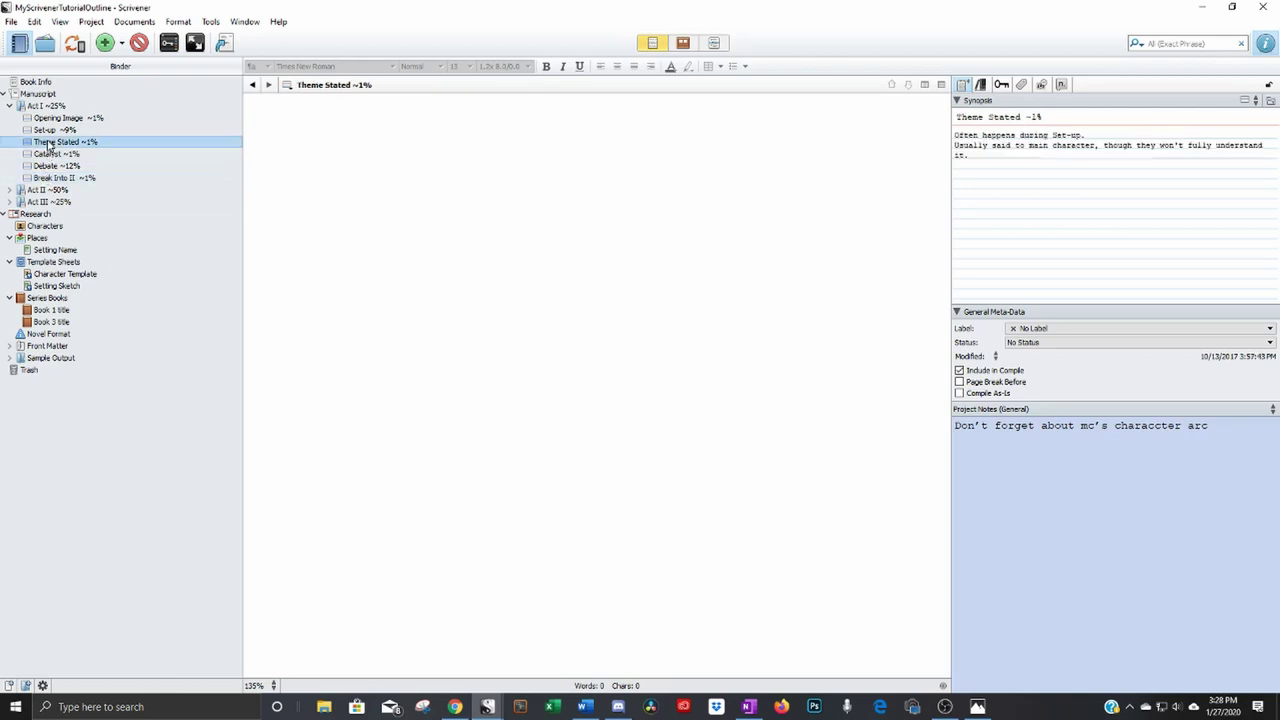
{"action": "left_click", "coordinate": [46, 118]}
{"action": "left_click", "coordinate": [44, 143]}
{"action": "left_click", "coordinate": [1054, 412]}
{"action": "left_click", "coordinate": [1020, 396]}
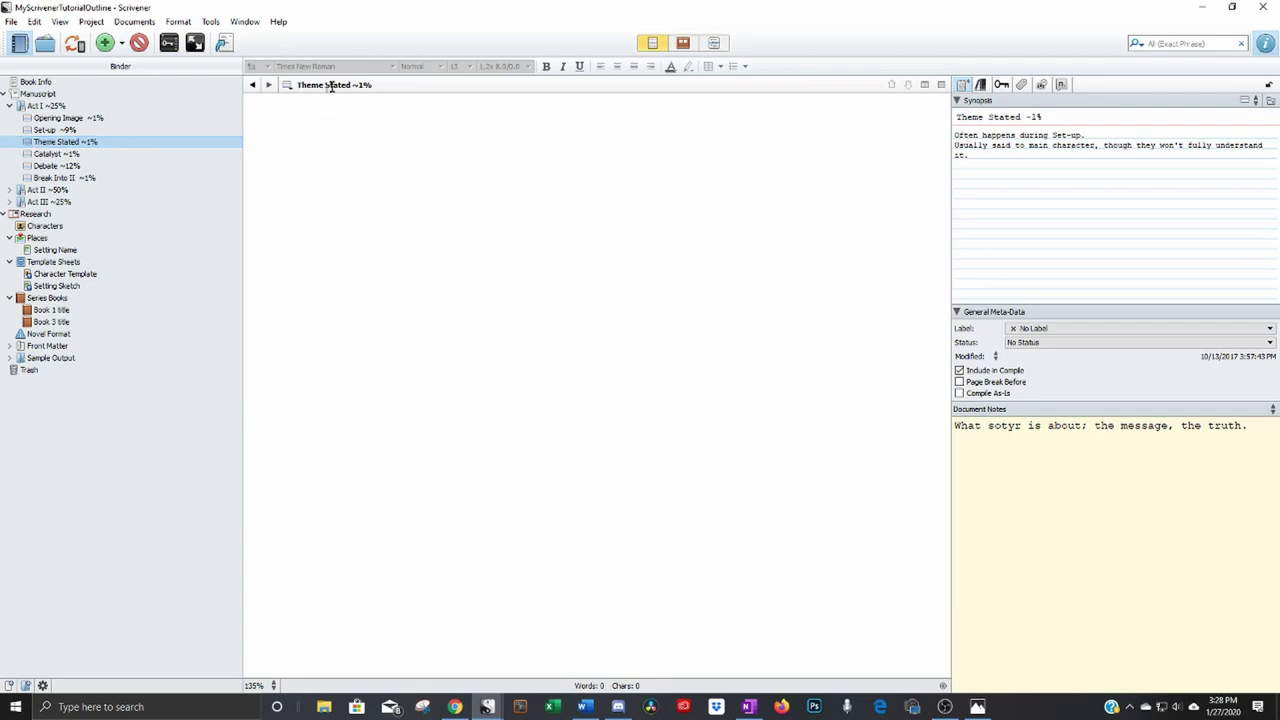
Step: Inspect Theme Stated's empty text, synopsis title and the 'is about' wording in its notes
{"action": "left_click", "coordinate": [336, 158]}
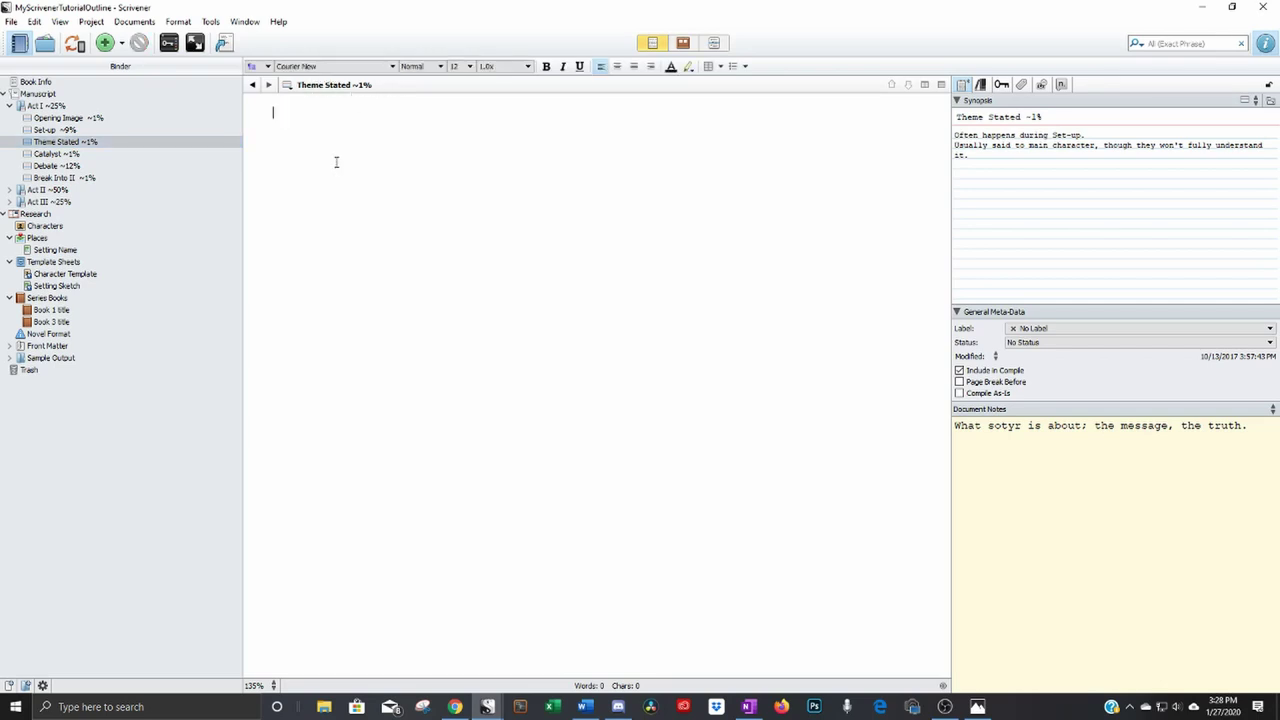
{"action": "left_click", "coordinate": [1006, 116]}
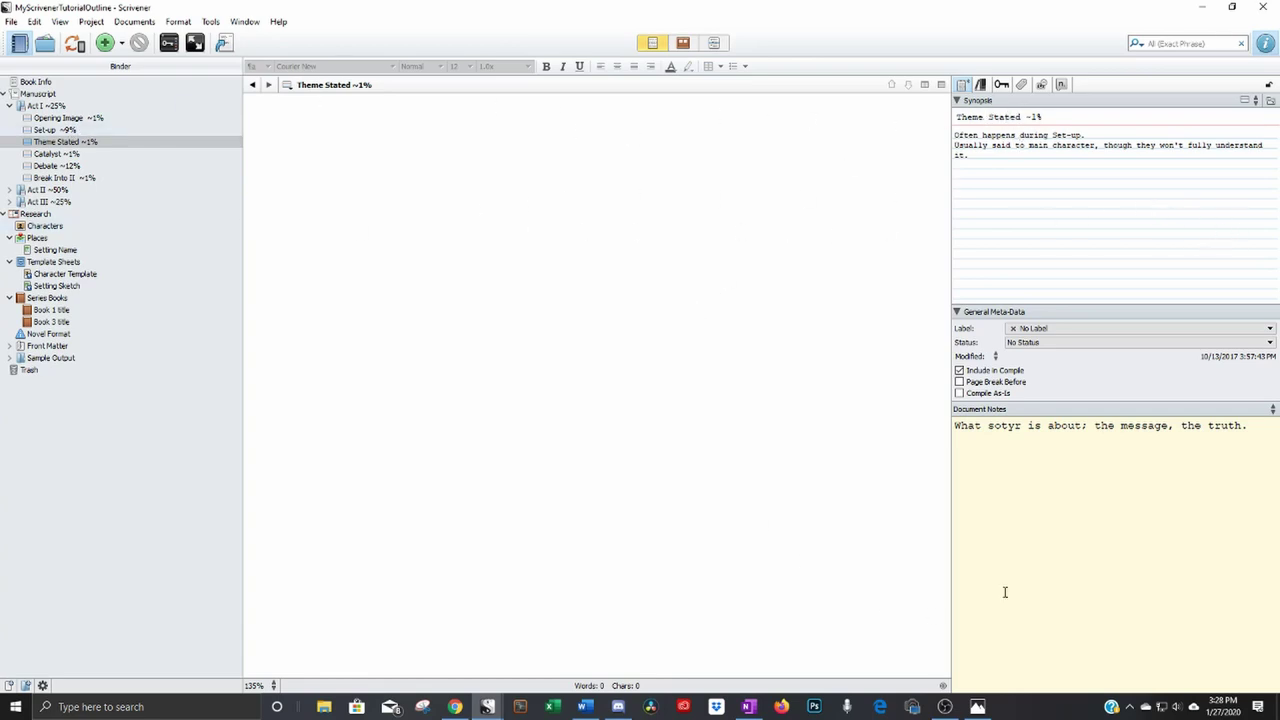
{"action": "left_click_drag", "start_coordinate": [1032, 425], "coordinate": [1088, 426]}
{"action": "left_click", "coordinate": [1060, 444]}
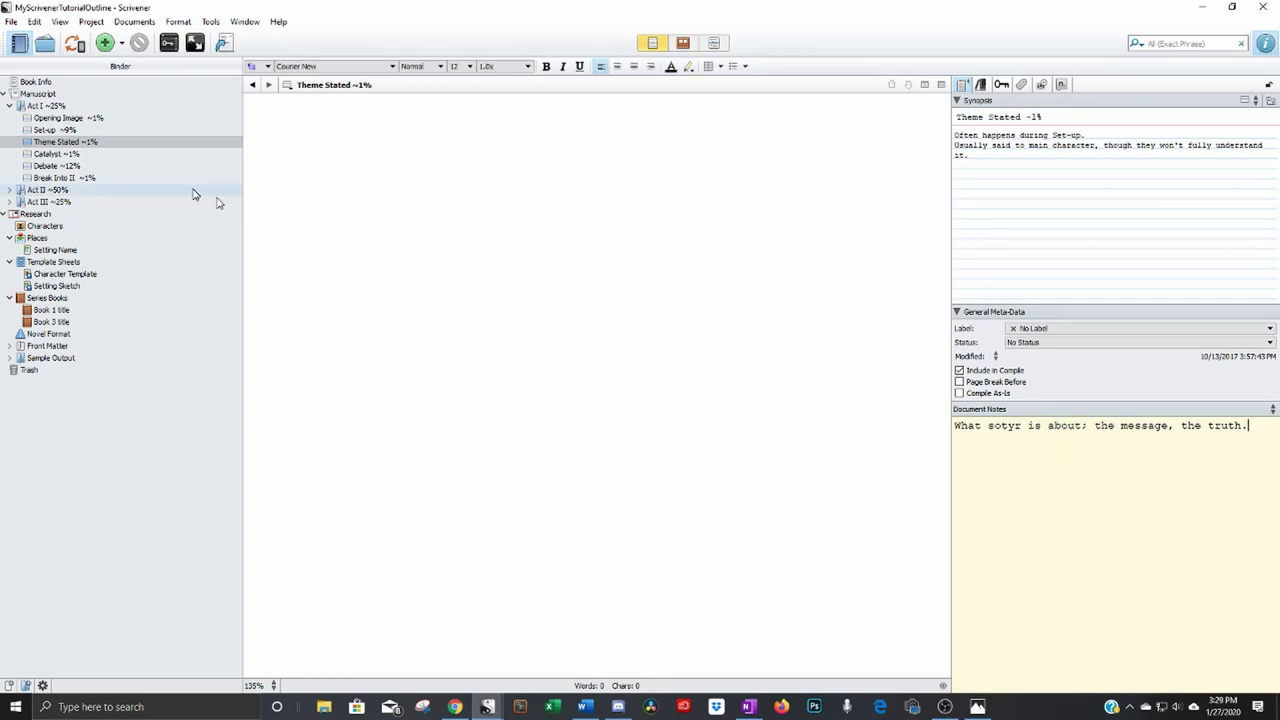
Step: View Catalyst and Break Into II with project notes, then show Set-up's Document Notes
{"action": "left_click", "coordinate": [47, 156]}
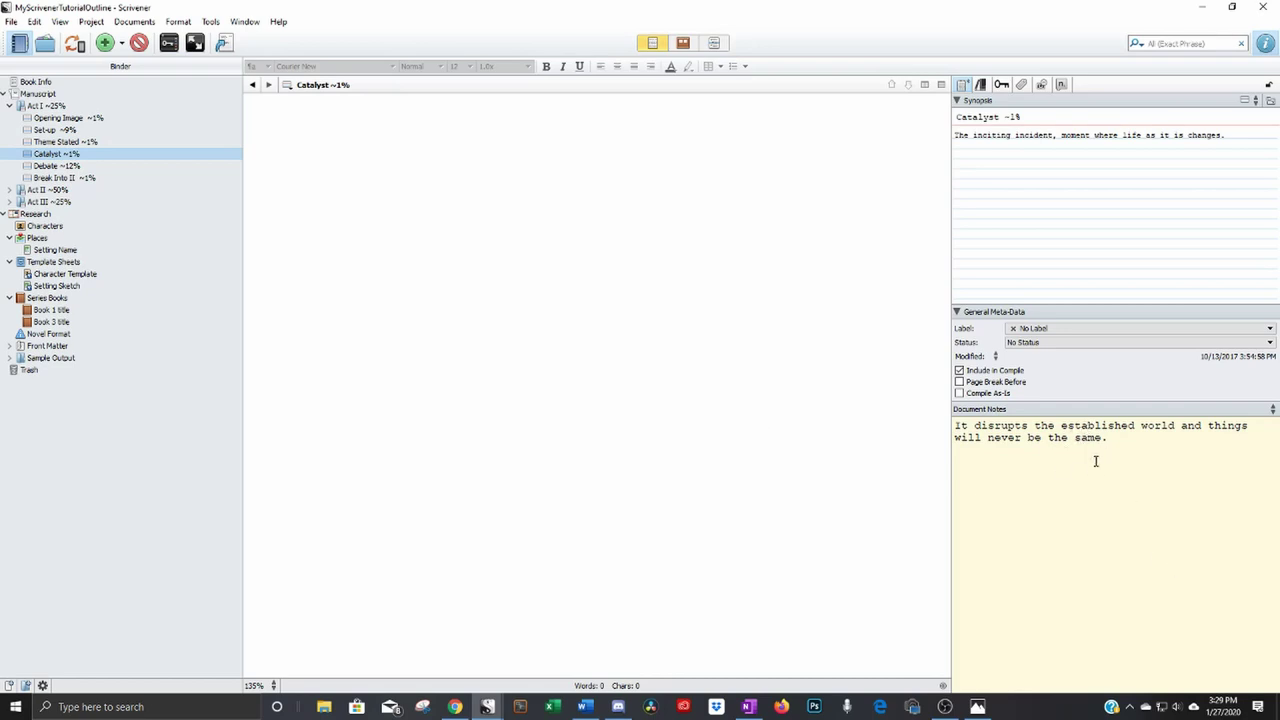
{"action": "left_click", "coordinate": [84, 178]}
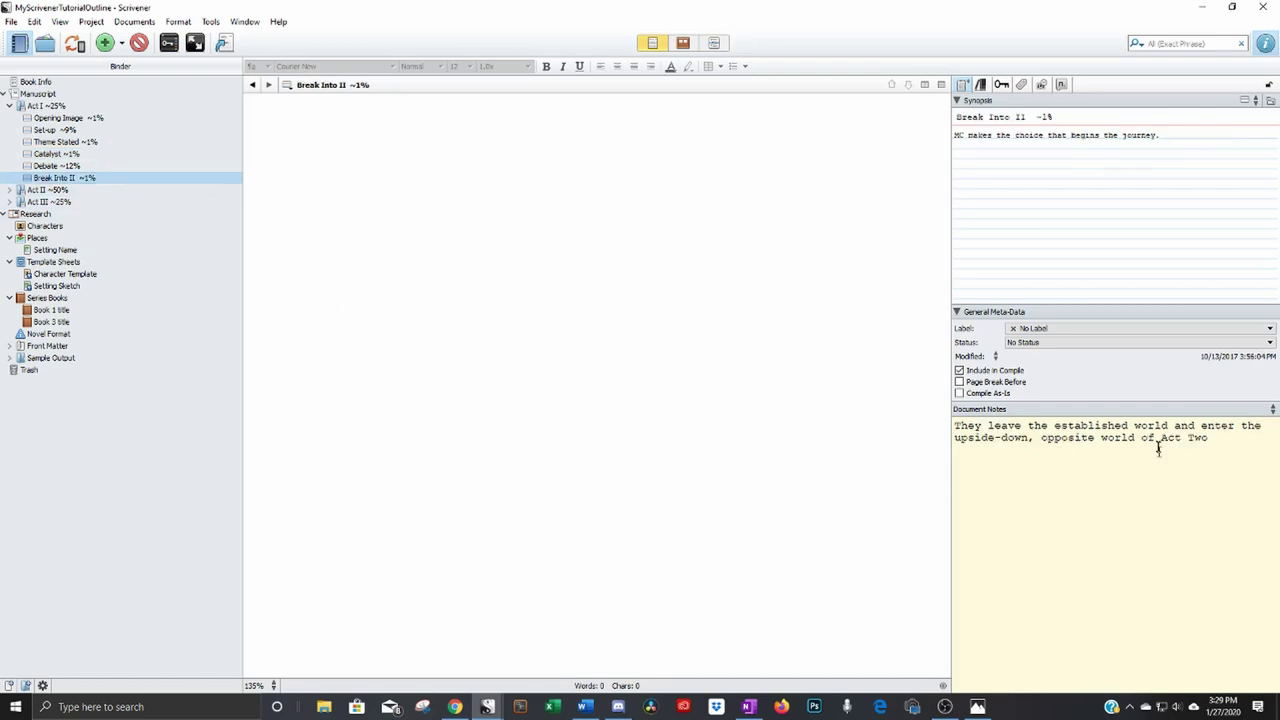
{"action": "left_click", "coordinate": [1057, 414]}
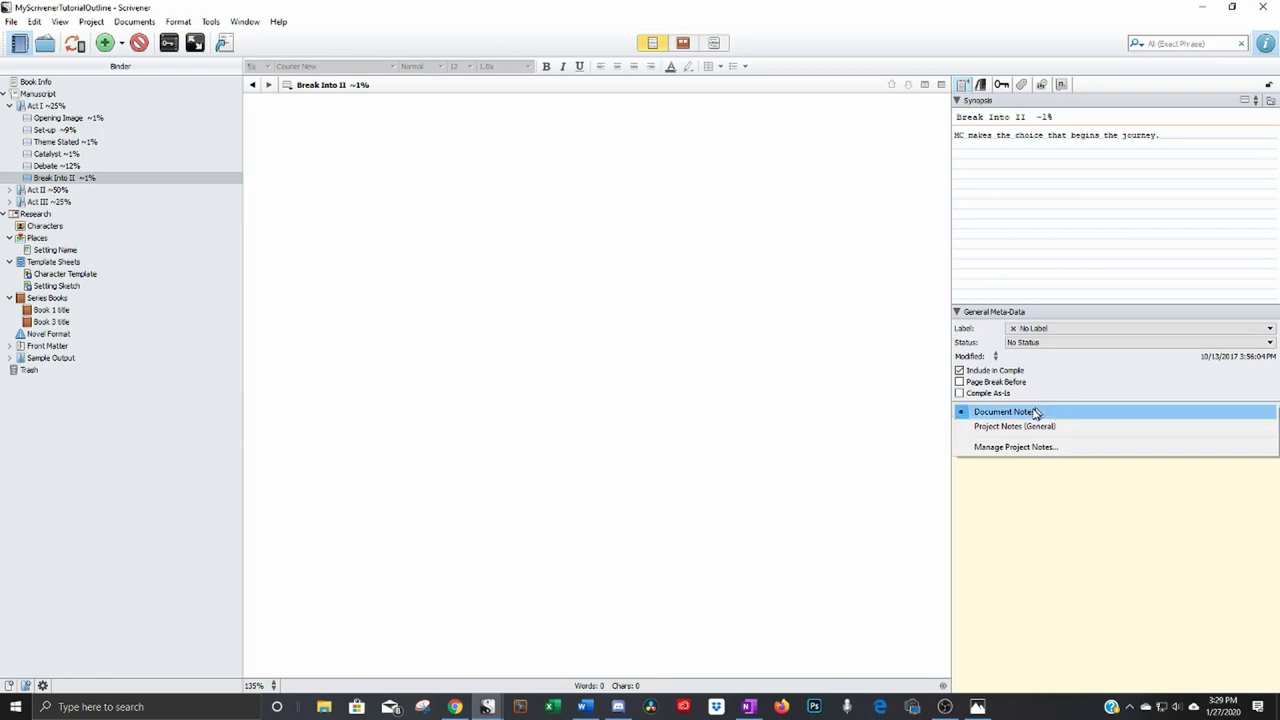
{"action": "left_click", "coordinate": [1012, 426]}
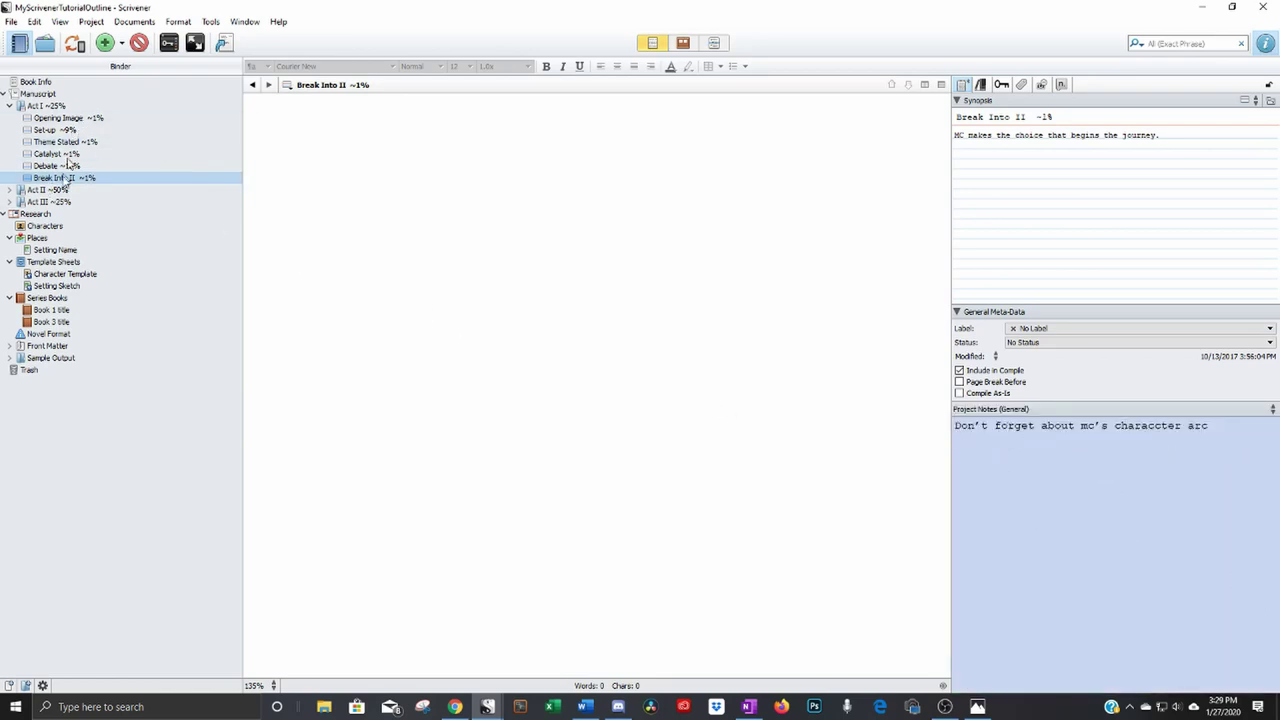
{"action": "left_click", "coordinate": [60, 130]}
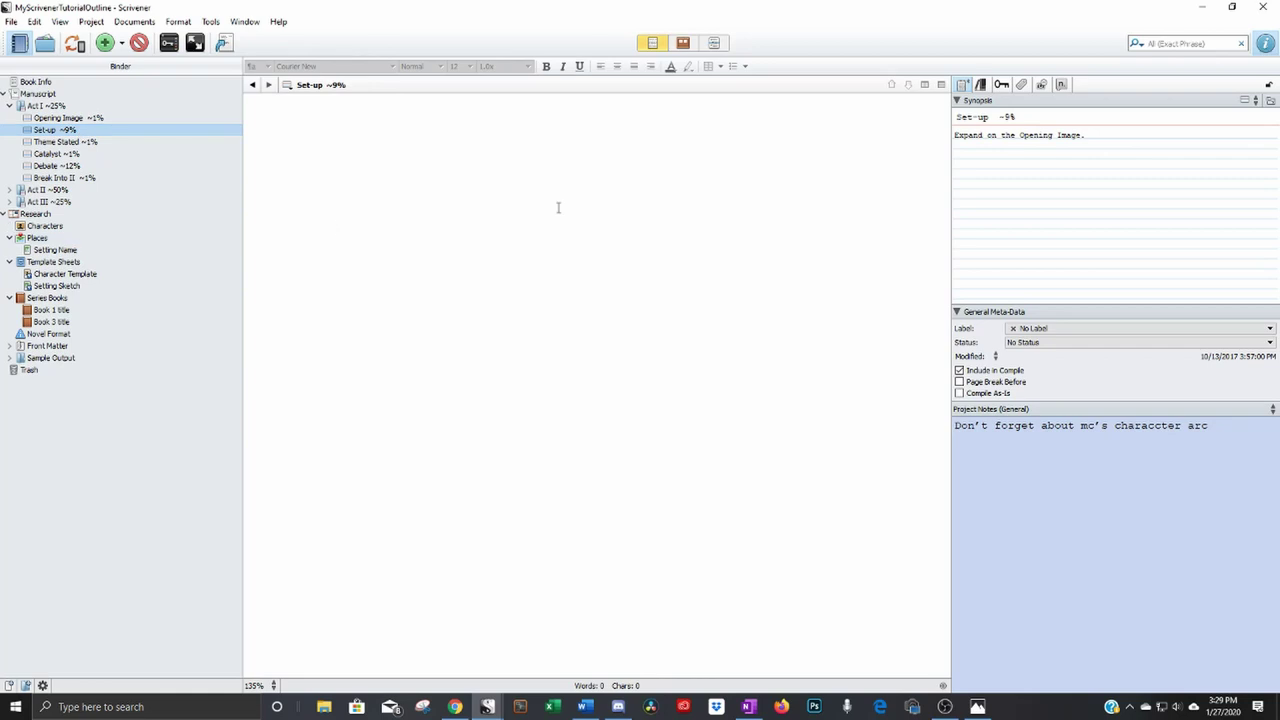
{"action": "left_click", "coordinate": [1130, 409]}
{"action": "left_click", "coordinate": [1010, 396]}
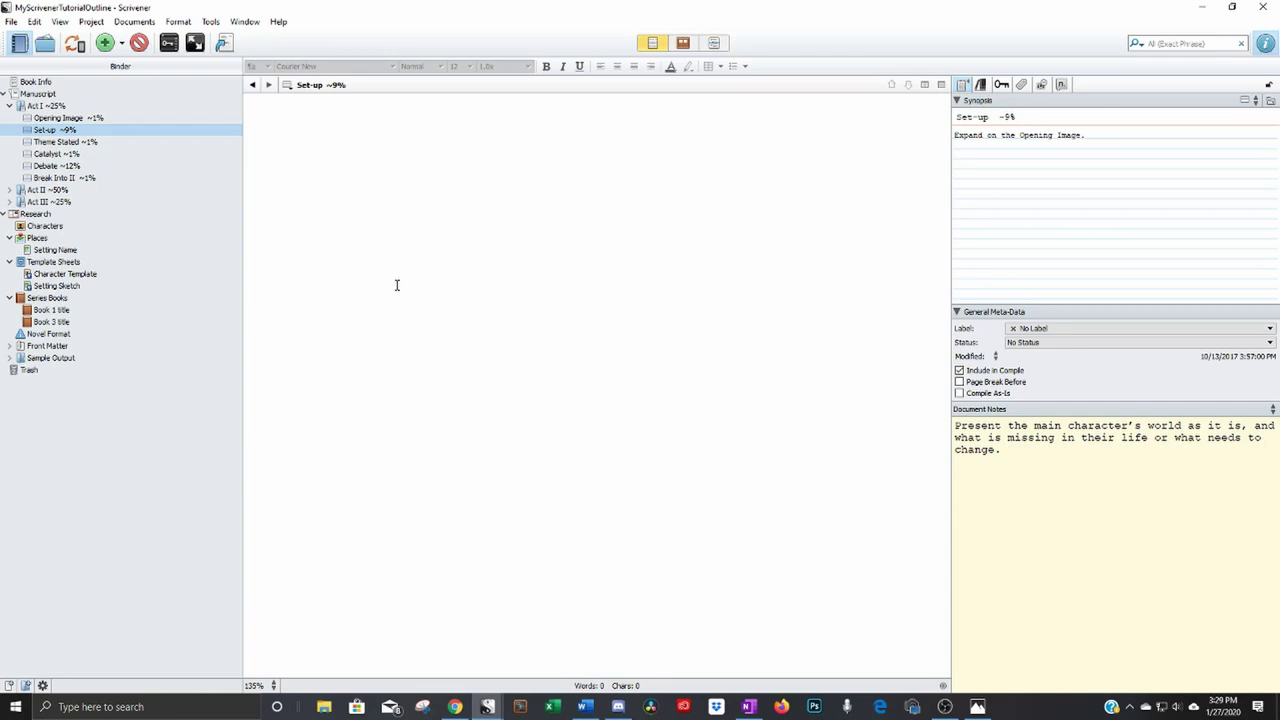
Step: Briefly switch windows, then expand Act II and Act III to list all their scenes
{"action": "key", "text": "alt+Tab"}
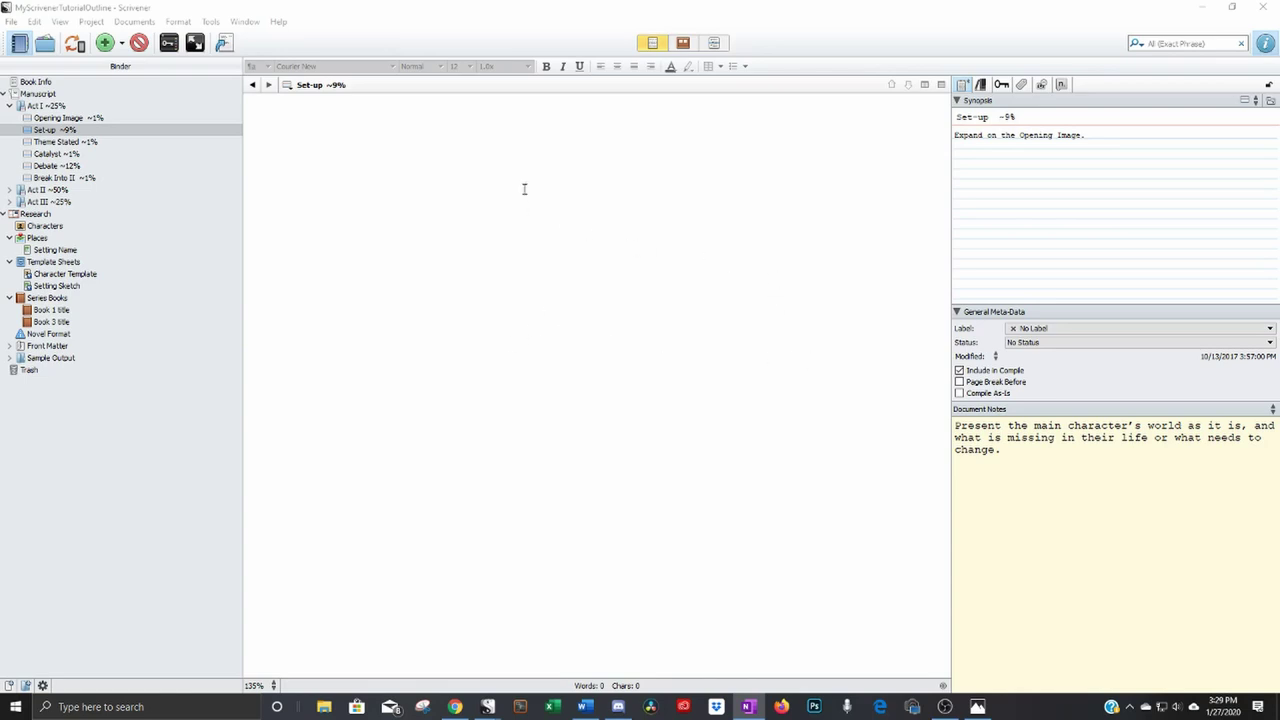
{"action": "left_click", "coordinate": [10, 190]}
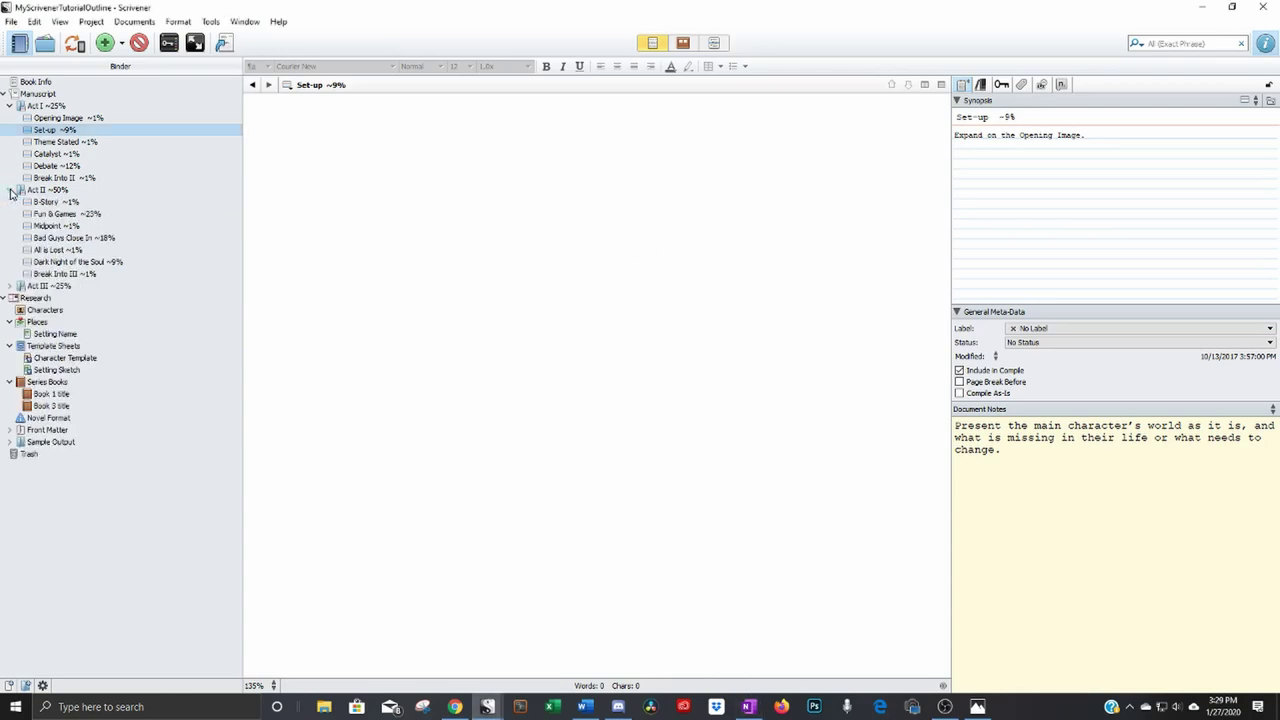
{"action": "left_click", "coordinate": [9, 286]}
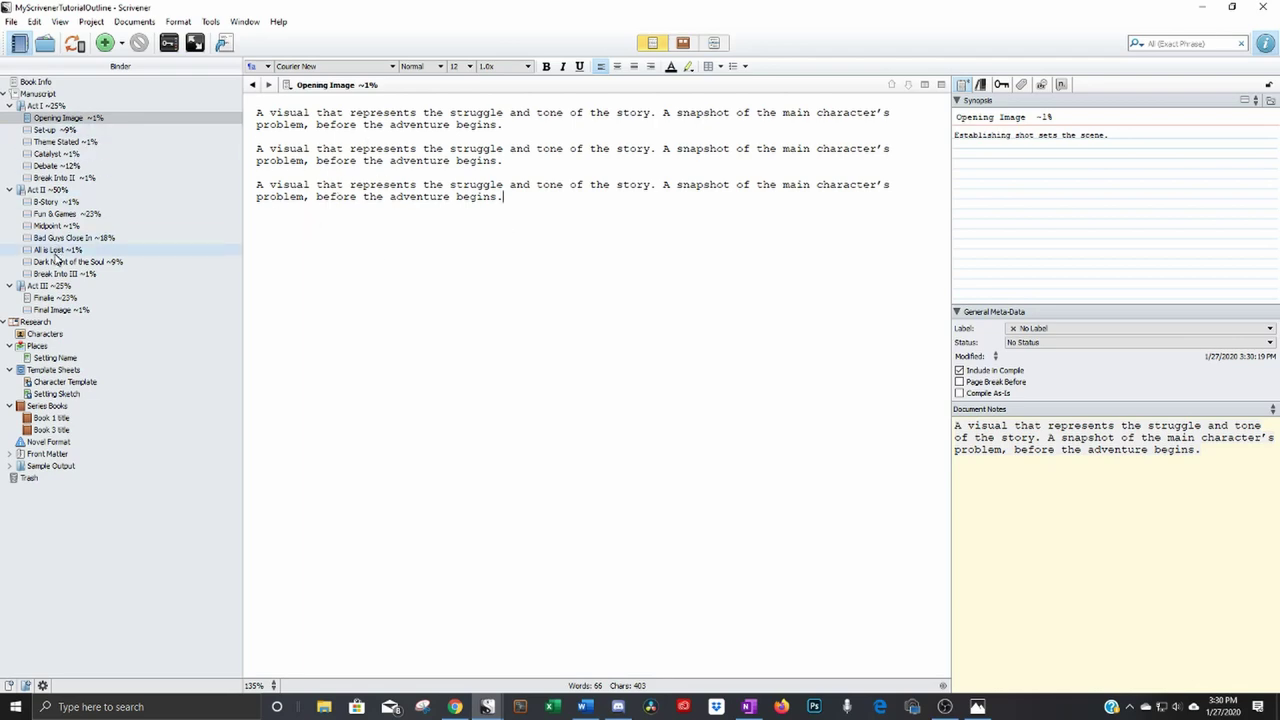
Step: Give the Opening Image scene a blue flag icon
{"action": "right_click", "coordinate": [53, 124]}
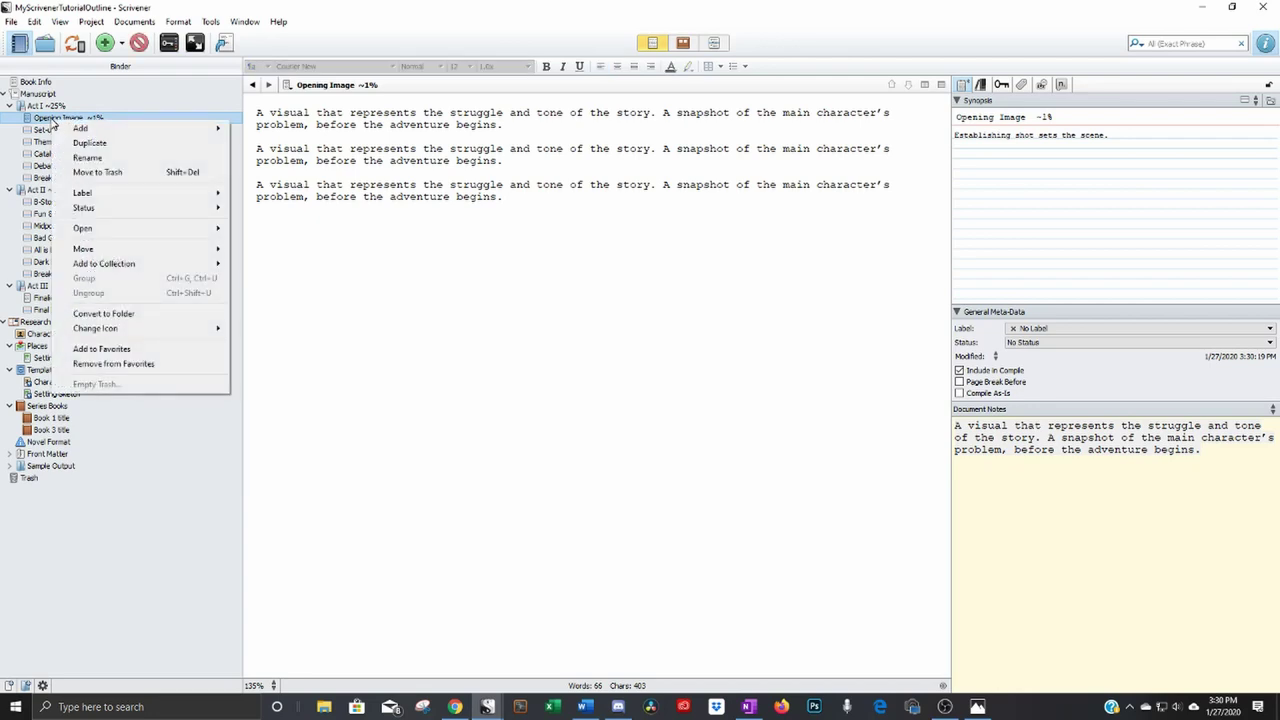
{"action": "mouse_move", "coordinate": [130, 330]}
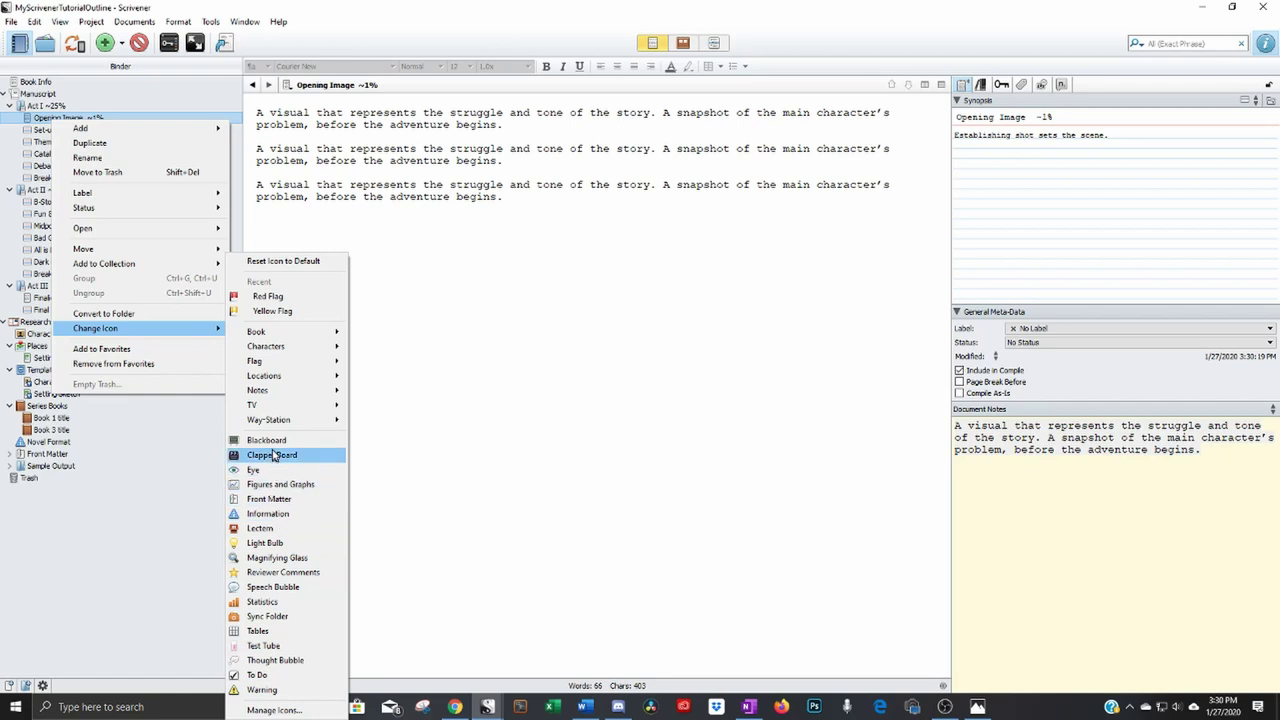
{"action": "mouse_move", "coordinate": [276, 426]}
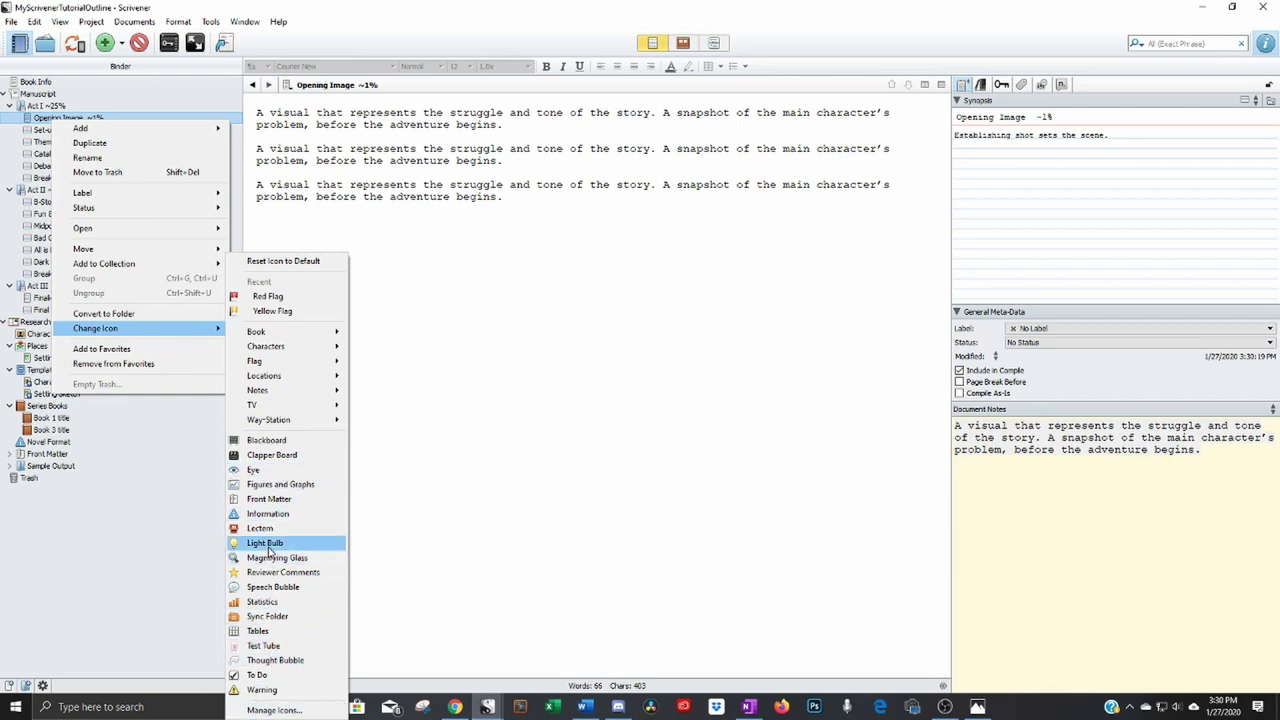
{"action": "mouse_move", "coordinate": [271, 384]}
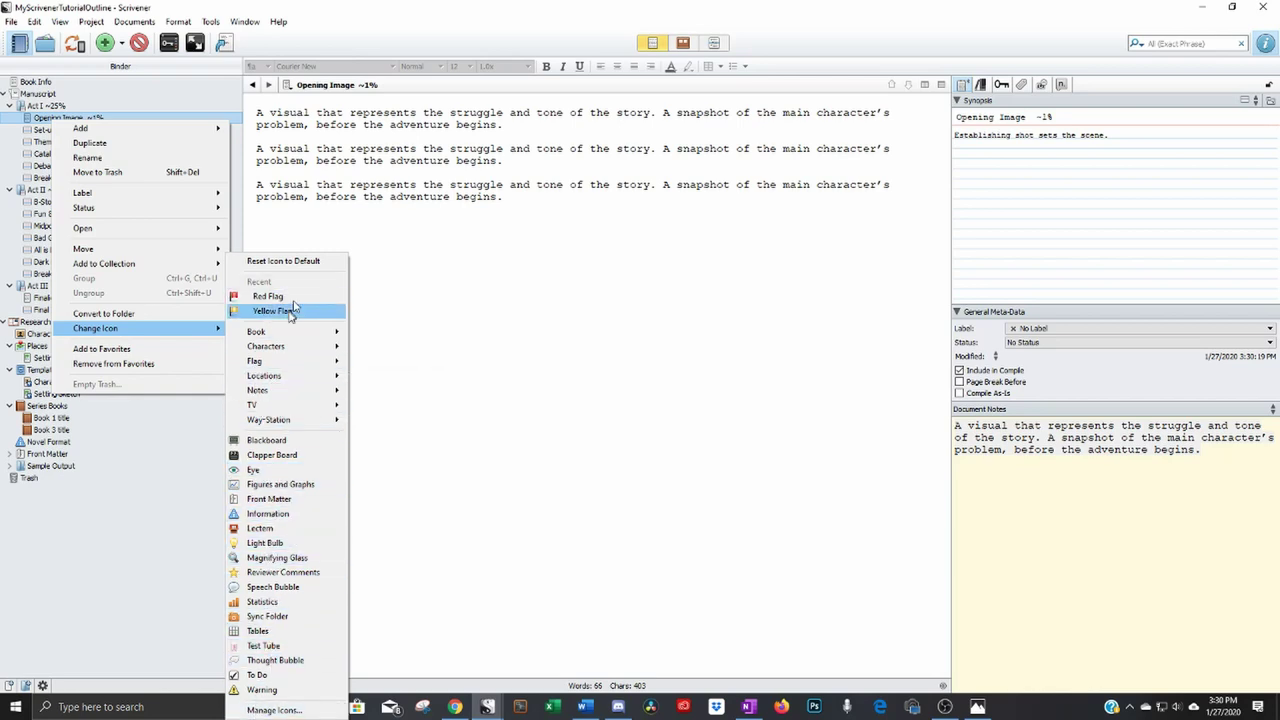
{"action": "mouse_move", "coordinate": [290, 361]}
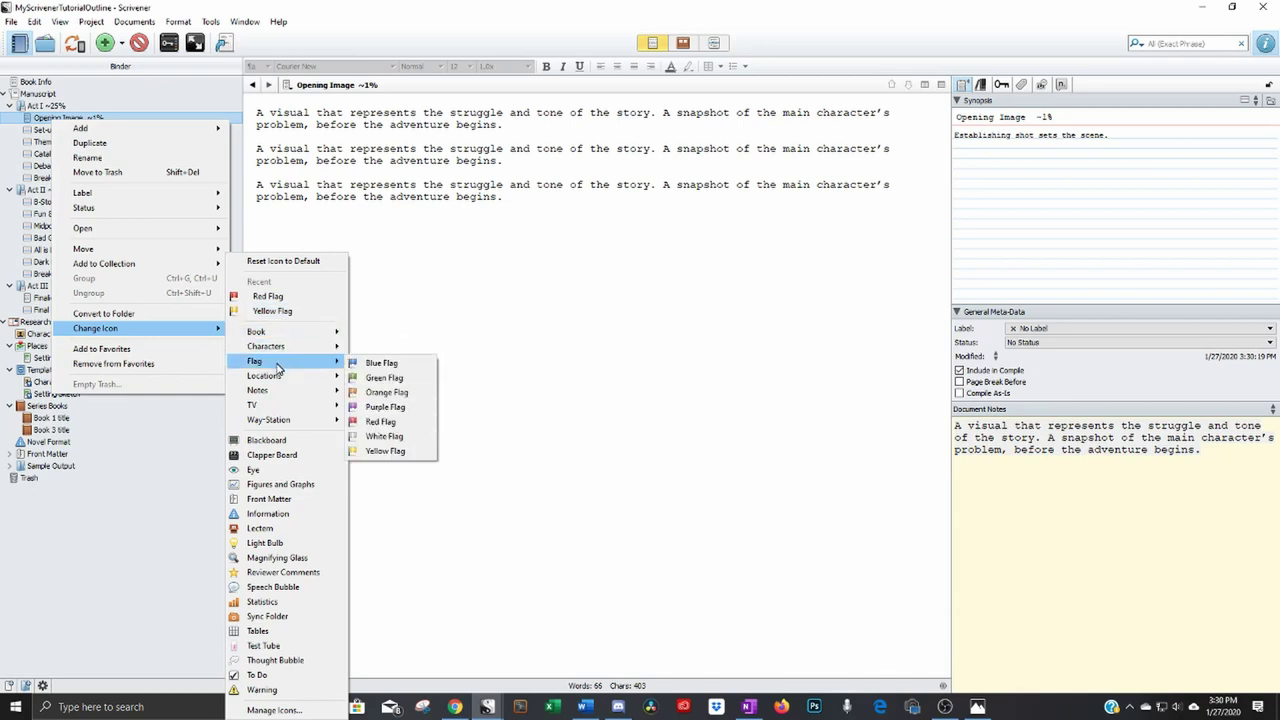
{"action": "left_click", "coordinate": [378, 363]}
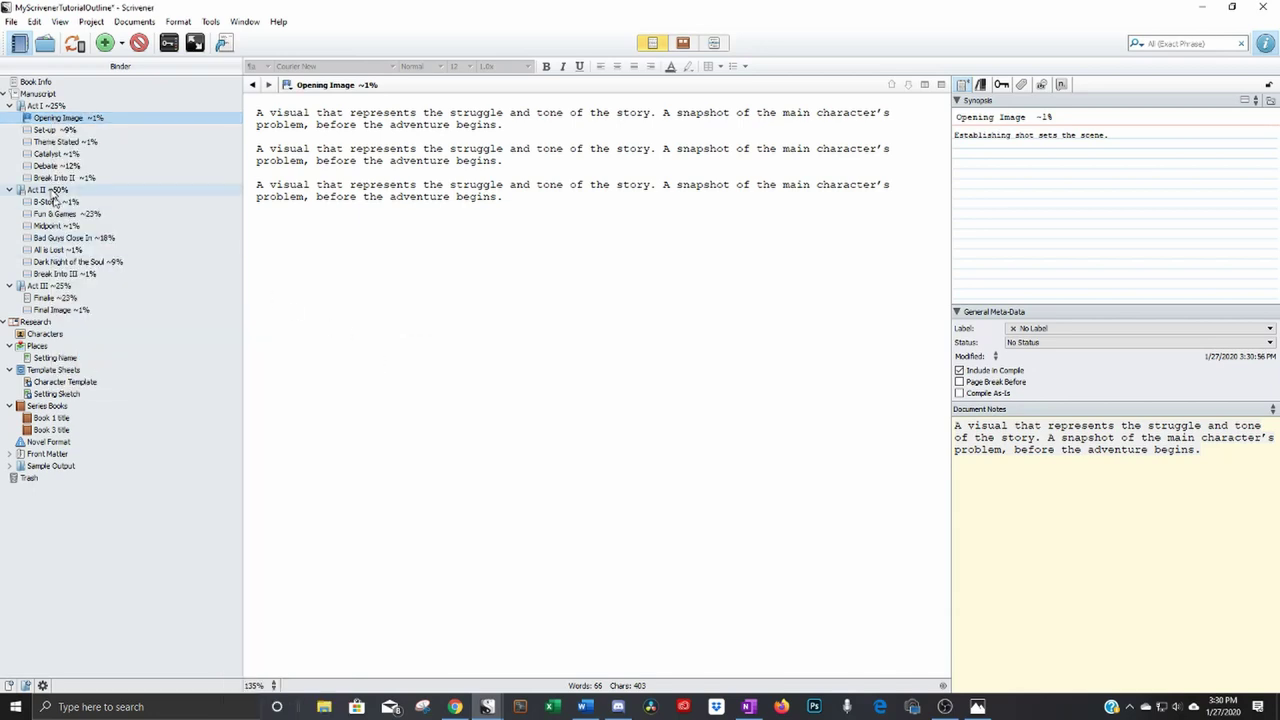
Step: Give the Set-up scene a green notepad icon
{"action": "right_click", "coordinate": [52, 130]}
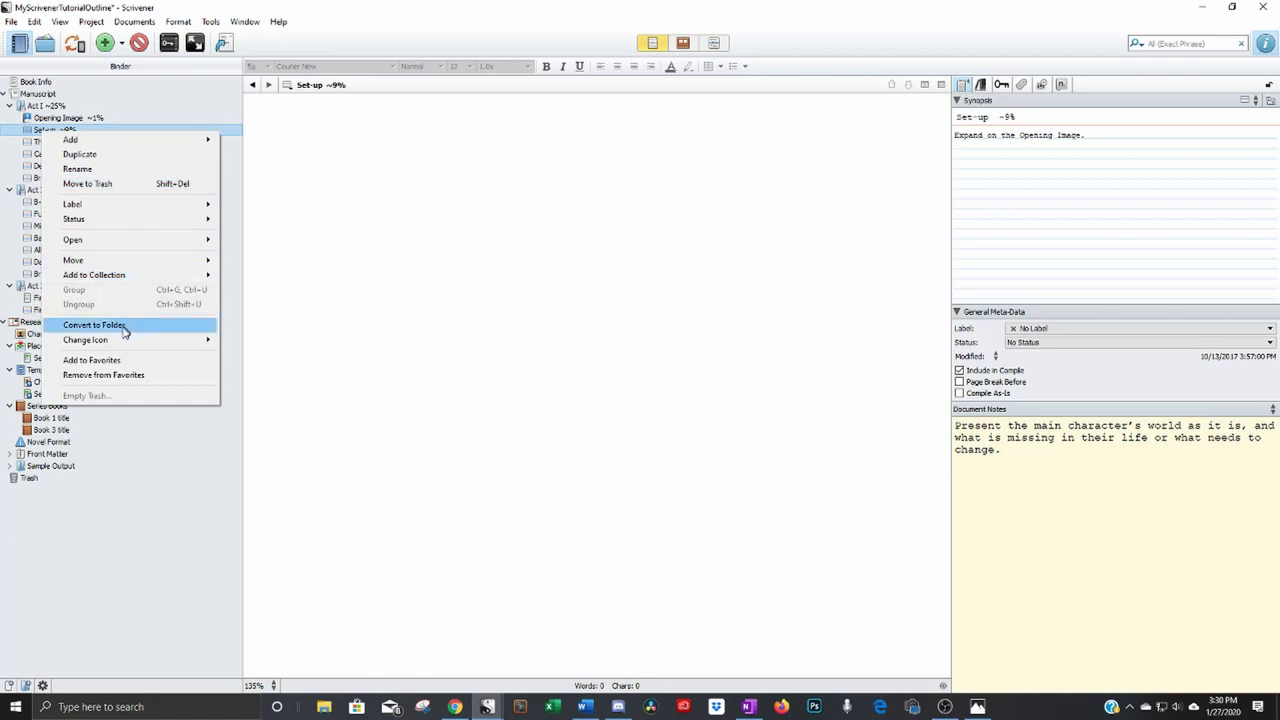
{"action": "mouse_move", "coordinate": [125, 342]}
{"action": "mouse_move", "coordinate": [268, 377]}
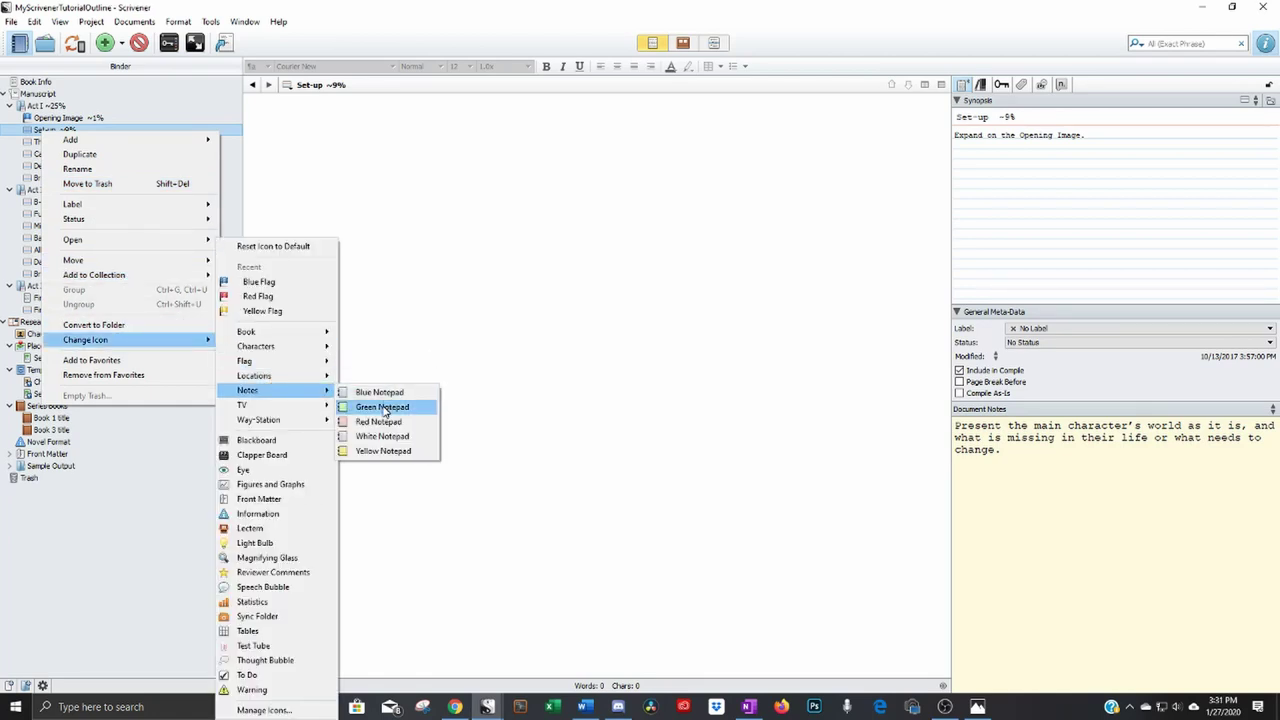
{"action": "left_click", "coordinate": [385, 410]}
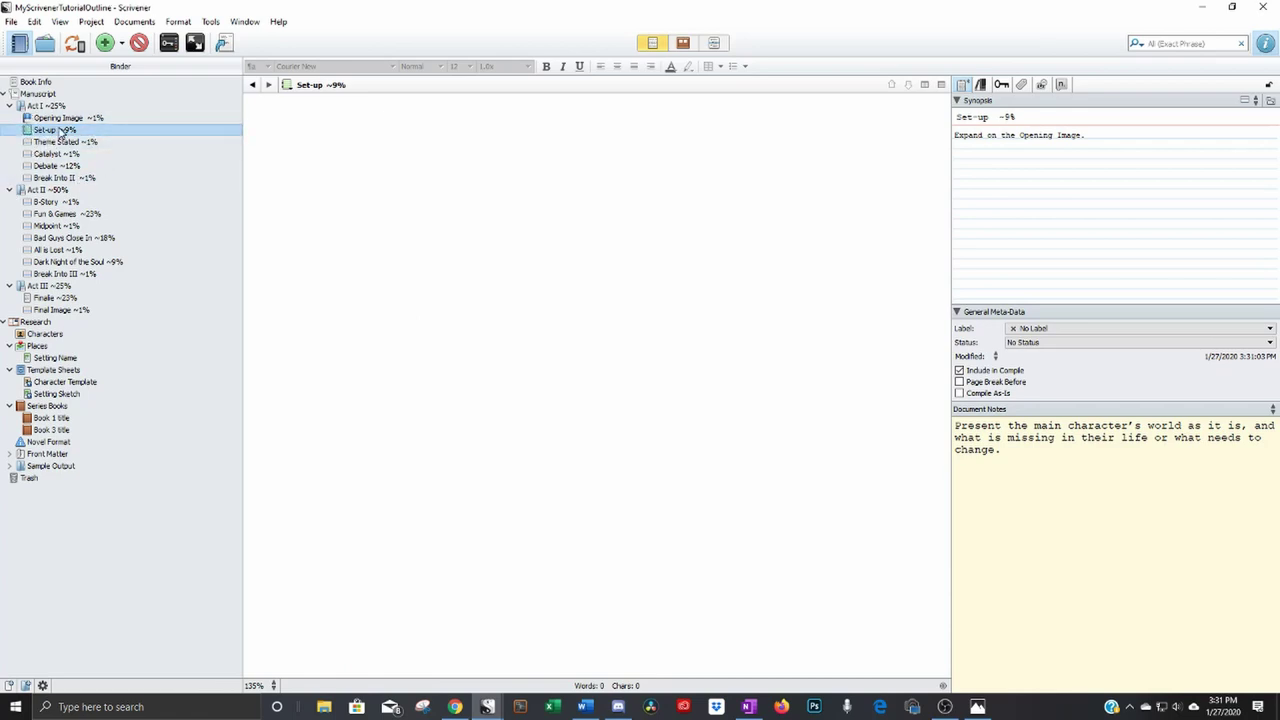
Step: Reset Opening Image to its default icon and reopen the Set-up scene
{"action": "left_click", "coordinate": [58, 120]}
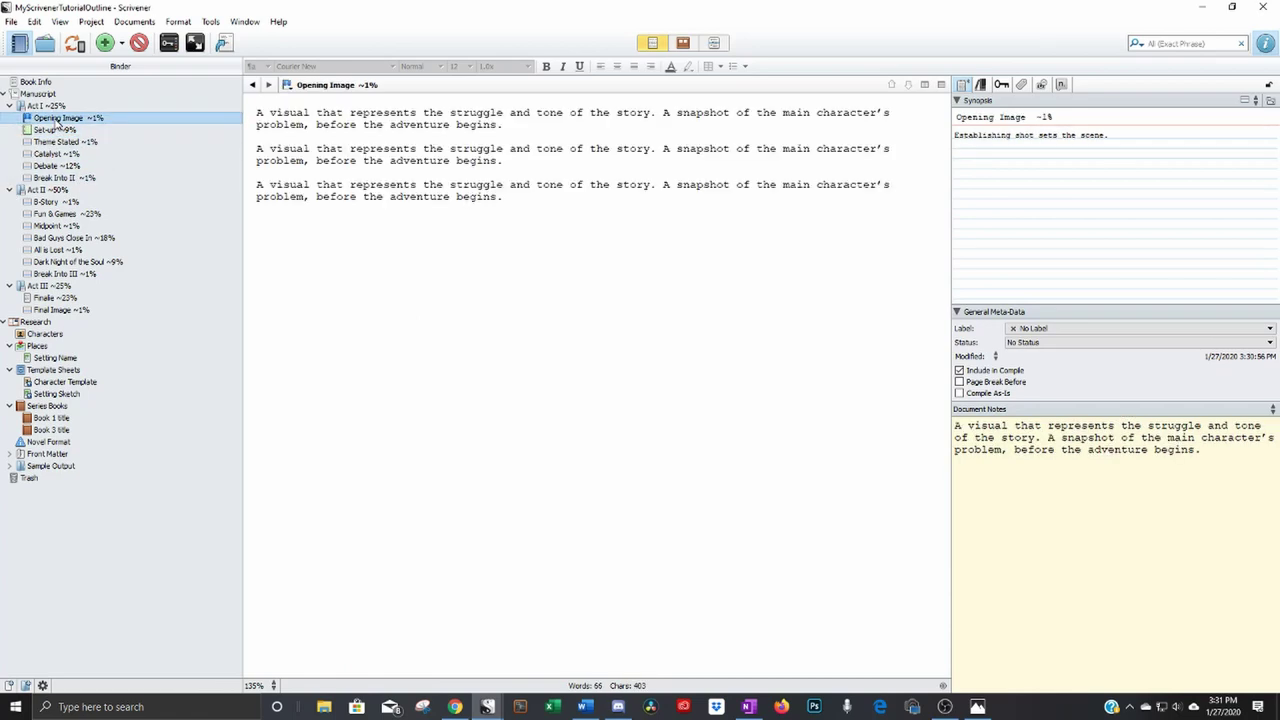
{"action": "right_click", "coordinate": [58, 121]}
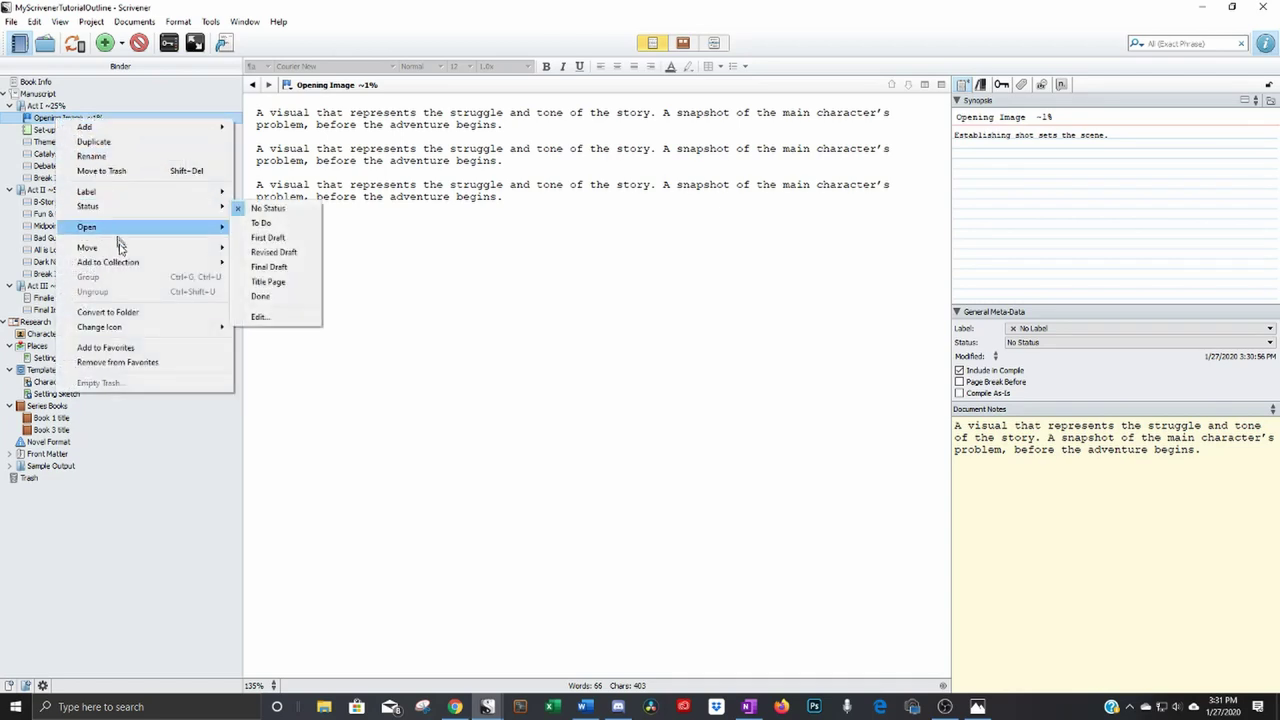
{"action": "mouse_move", "coordinate": [137, 330]}
{"action": "mouse_move", "coordinate": [310, 419]}
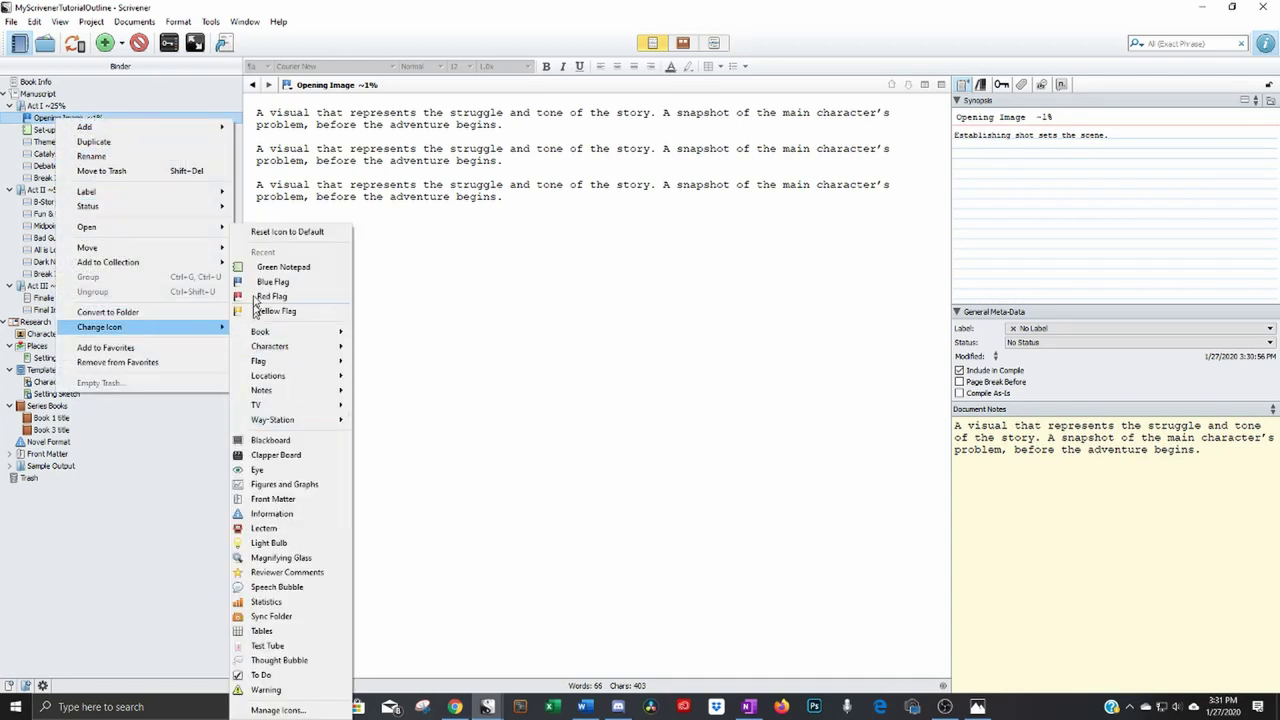
{"action": "left_click", "coordinate": [275, 235]}
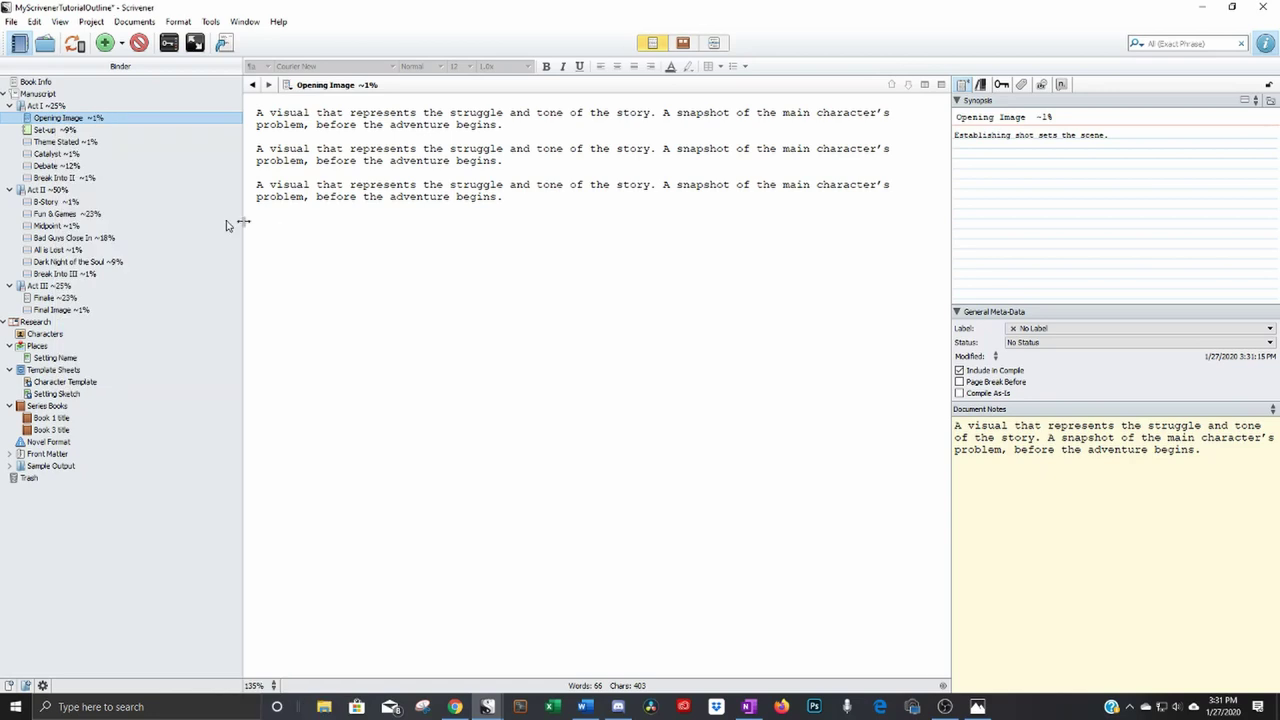
{"action": "left_click", "coordinate": [52, 131]}
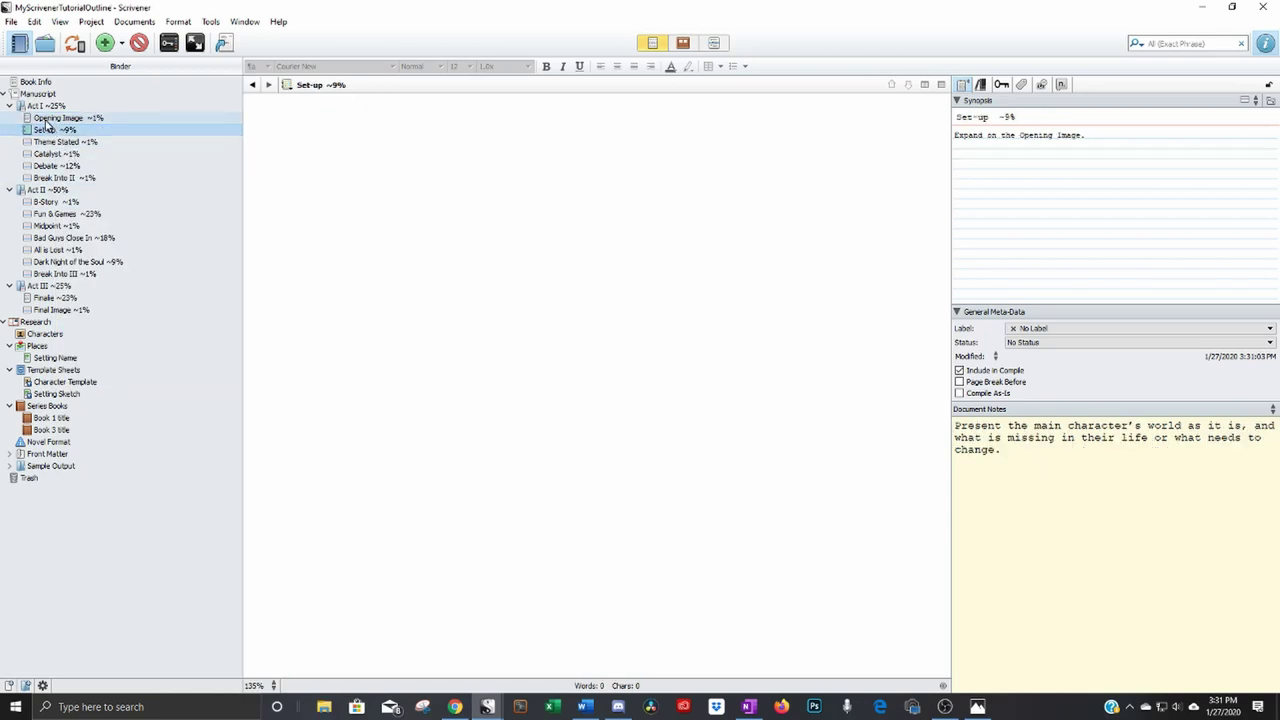
{"action": "mouse_move", "coordinate": [38, 108]}
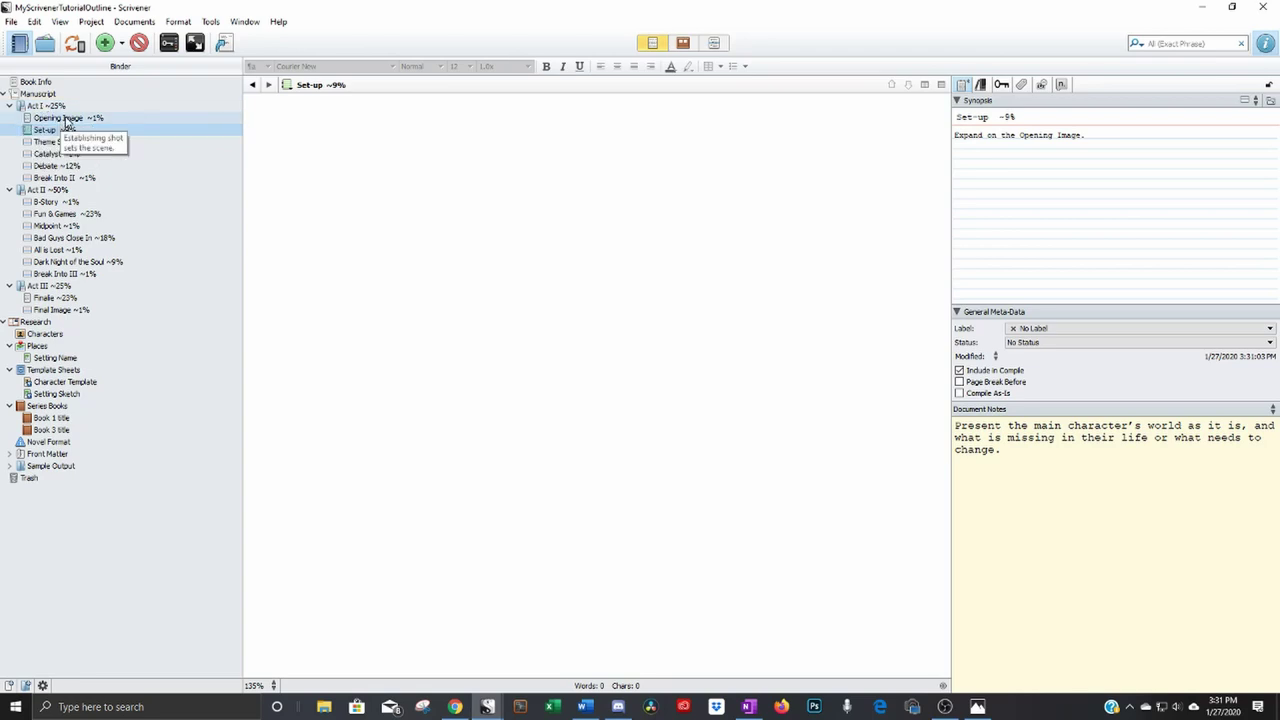
Step: Select Act I to show its cards, then open the Opening Image document
{"action": "left_click", "coordinate": [36, 107]}
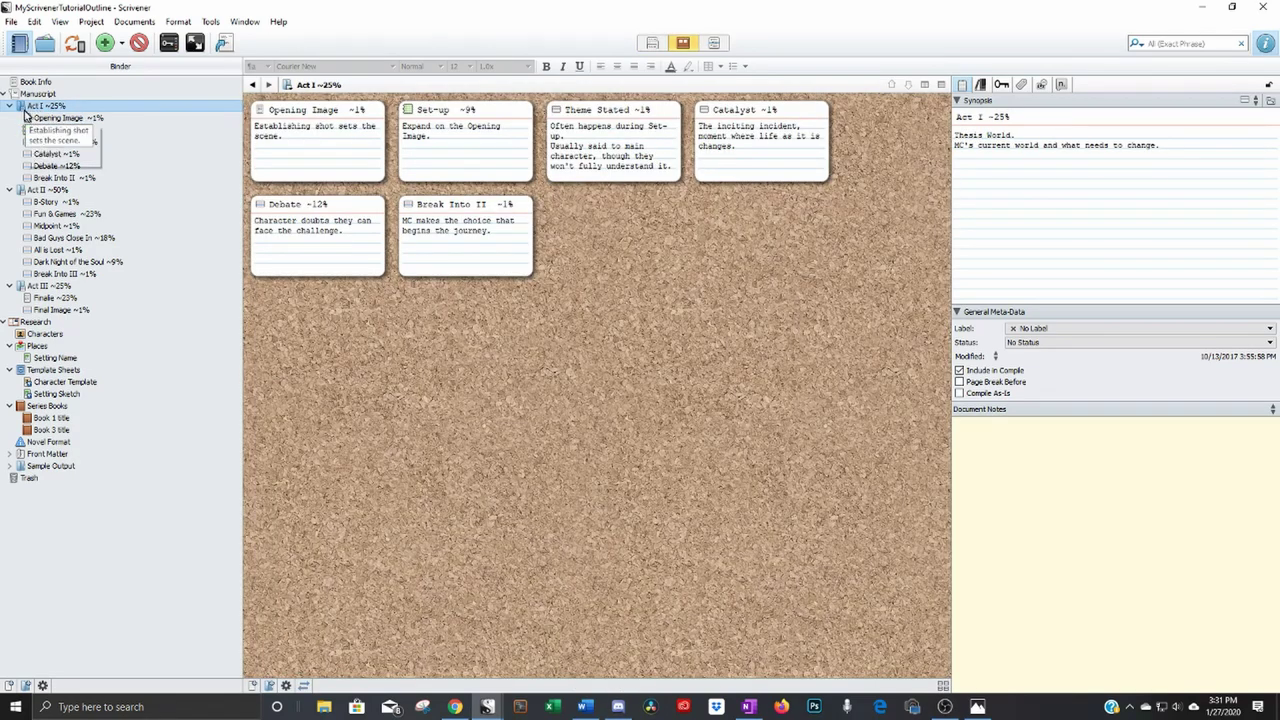
{"action": "mouse_move", "coordinate": [44, 112]}
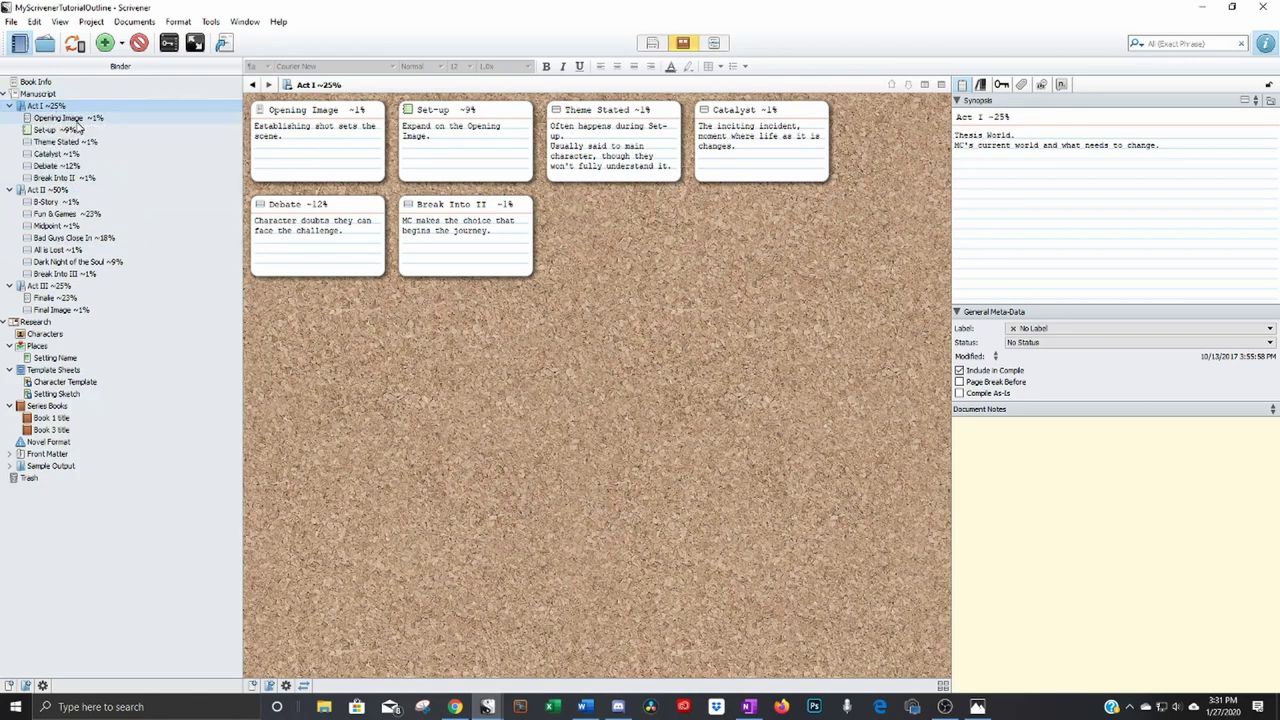
{"action": "left_click", "coordinate": [75, 120]}
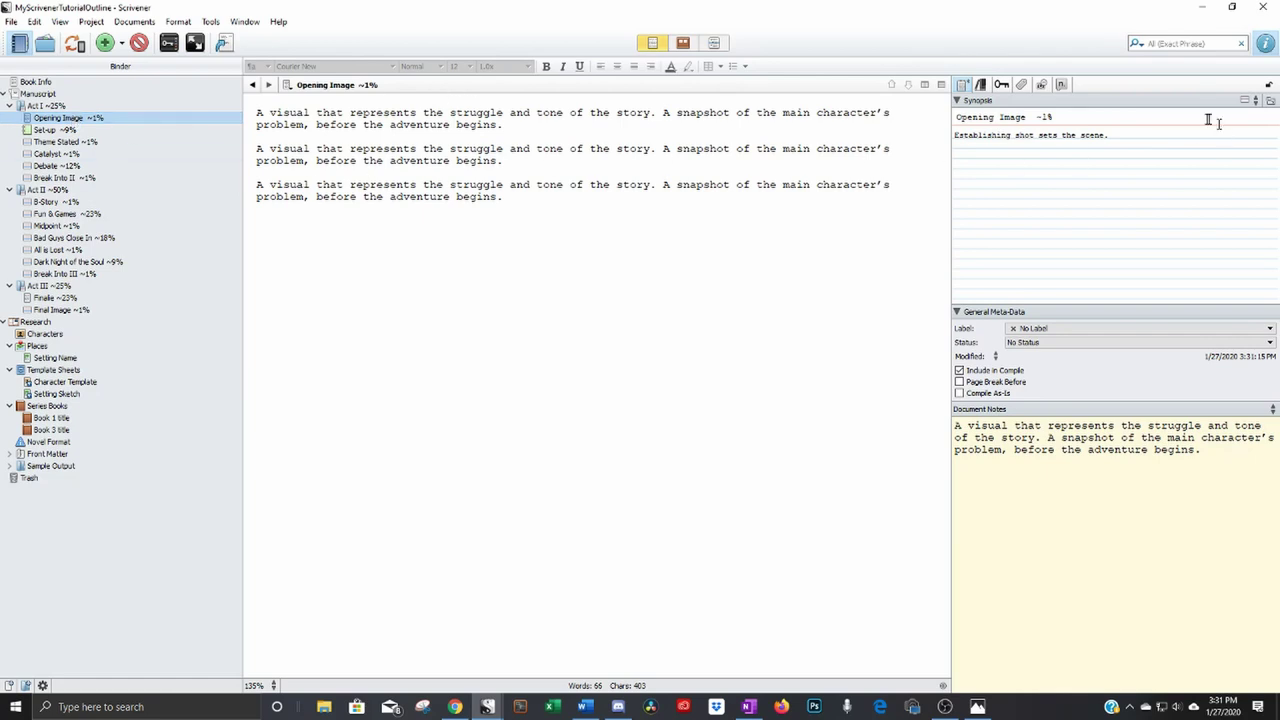
Step: Rename Opening Image to 'Chaper1-' plus a line about the heroine waking up for work
{"action": "left_click_drag", "start_coordinate": [1030, 117], "coordinate": [942, 116]}
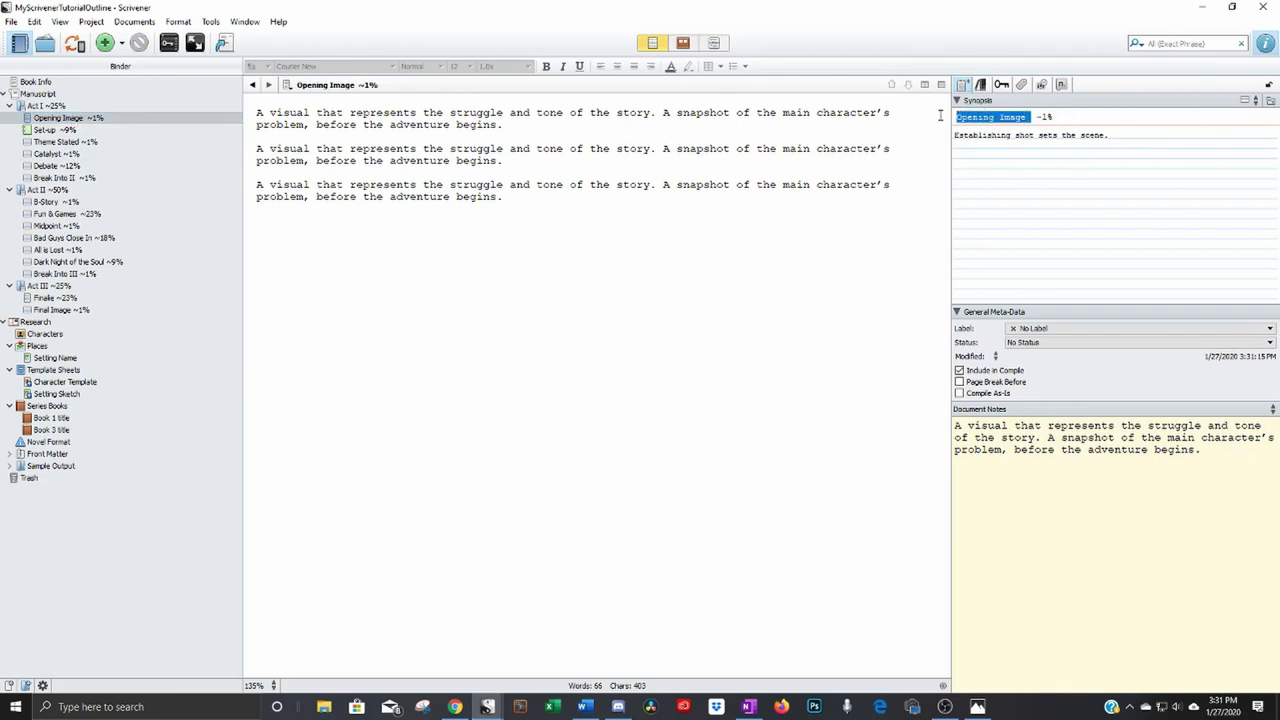
{"action": "type", "text": "Chaper"}
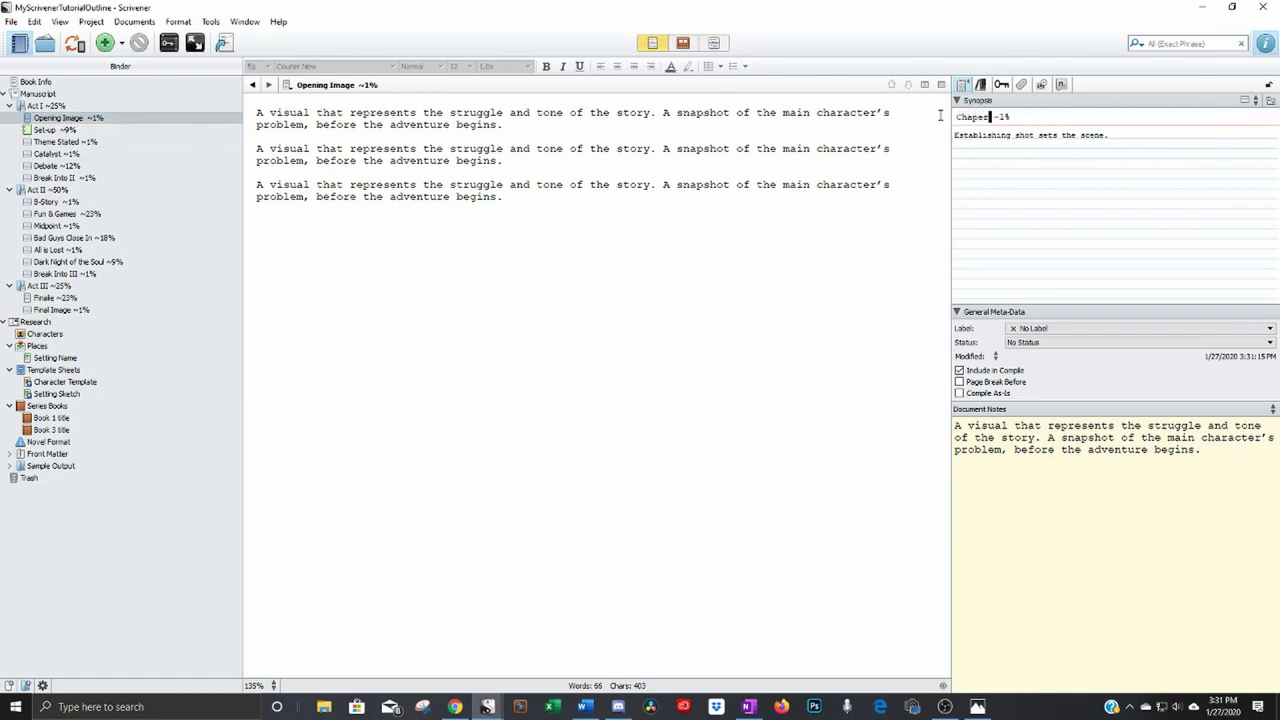
{"action": "type", "text": "1- Jade wakes up for work"}
{"action": "key", "text": "Return"}
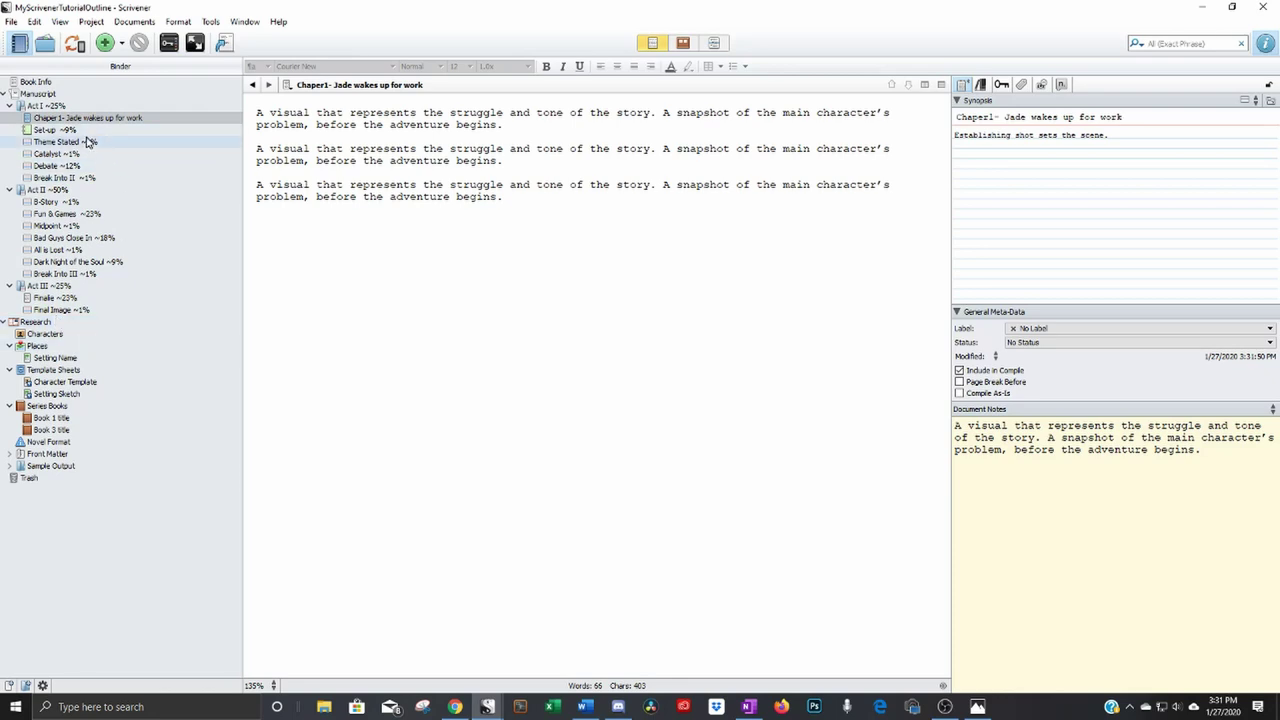
Step: Split the first chapter at the start of its second paragraph with Documents > Split > at Selection
{"action": "left_click_drag", "start_coordinate": [509, 127], "coordinate": [270, 95]}
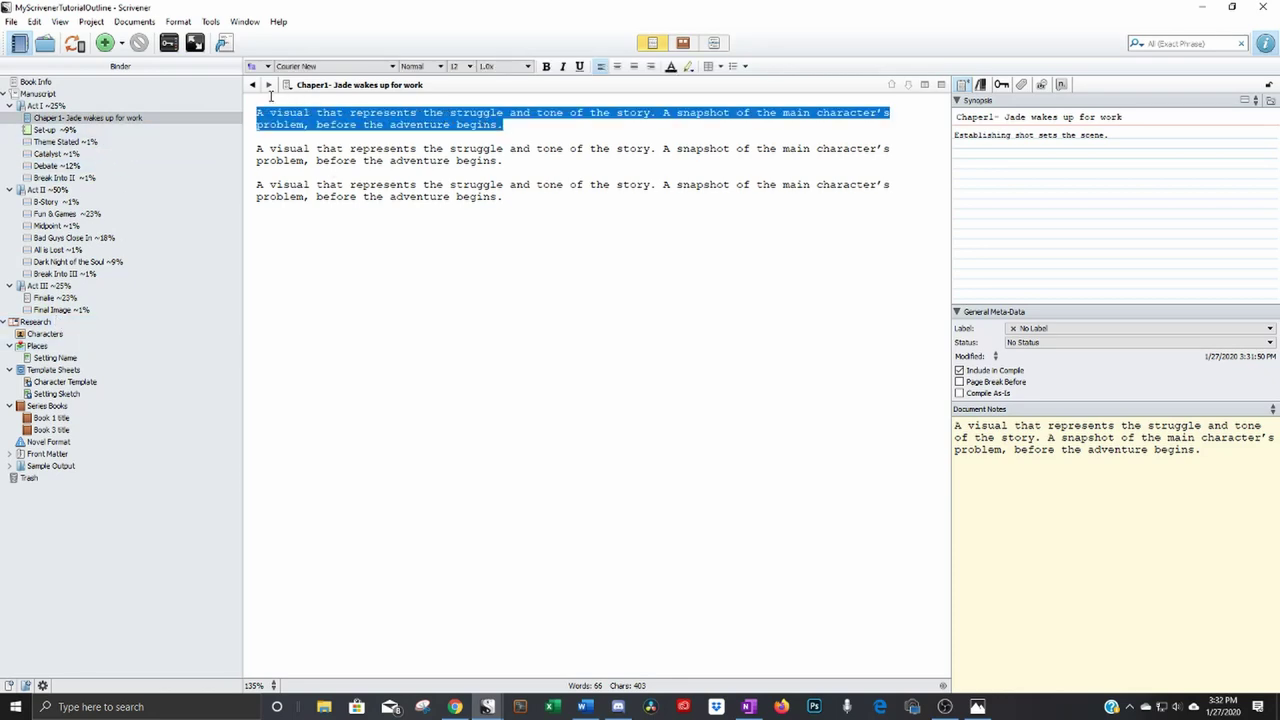
{"action": "left_click", "coordinate": [258, 149]}
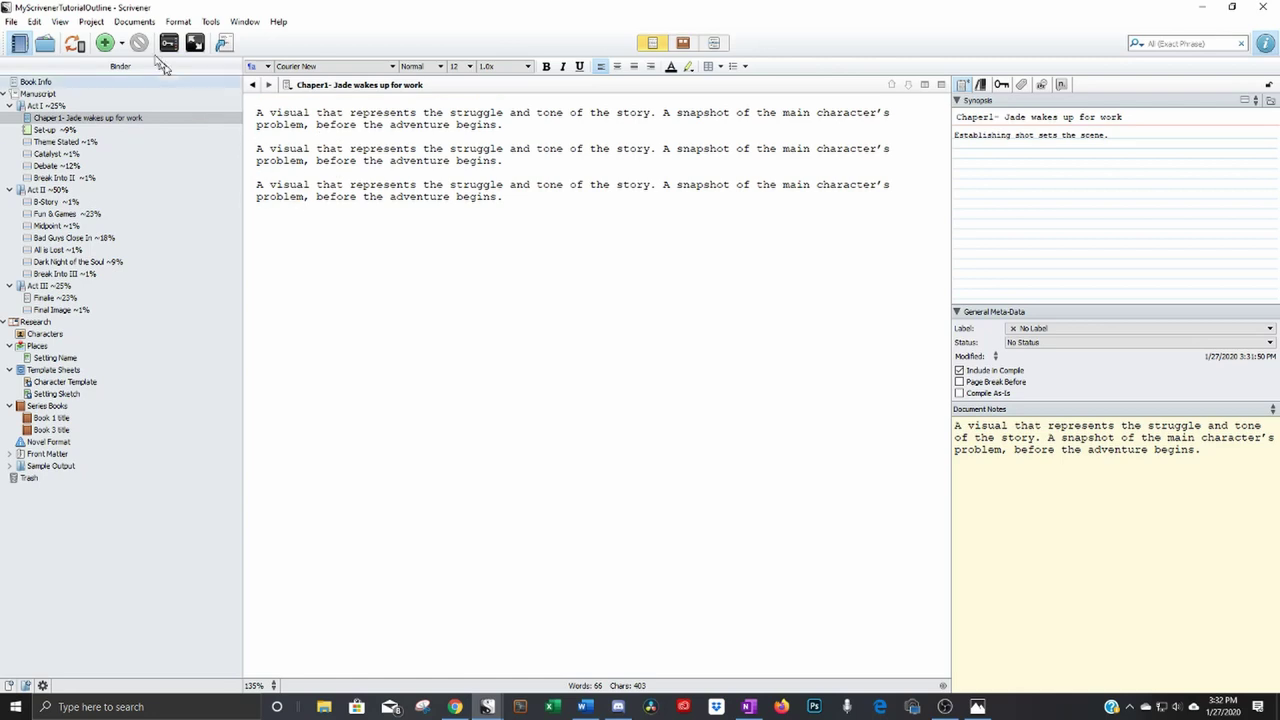
{"action": "left_click", "coordinate": [35, 22]}
{"action": "mouse_move", "coordinate": [143, 28]}
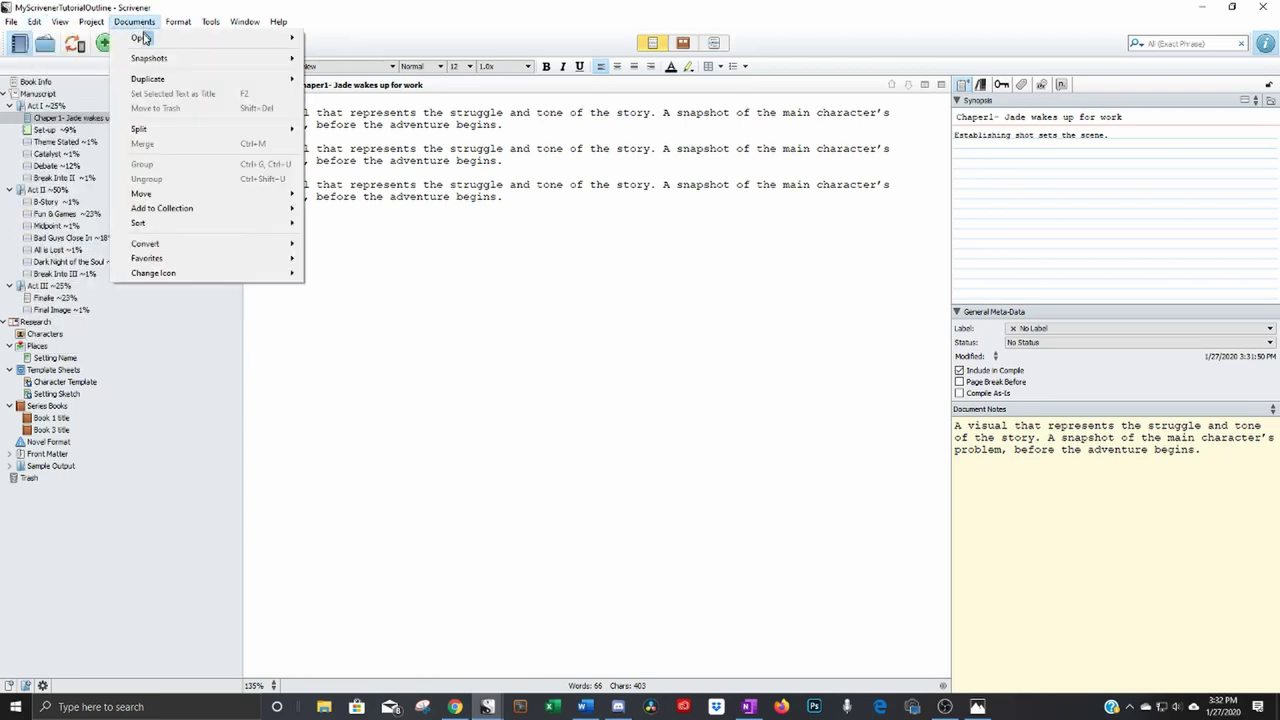
{"action": "mouse_move", "coordinate": [156, 131]}
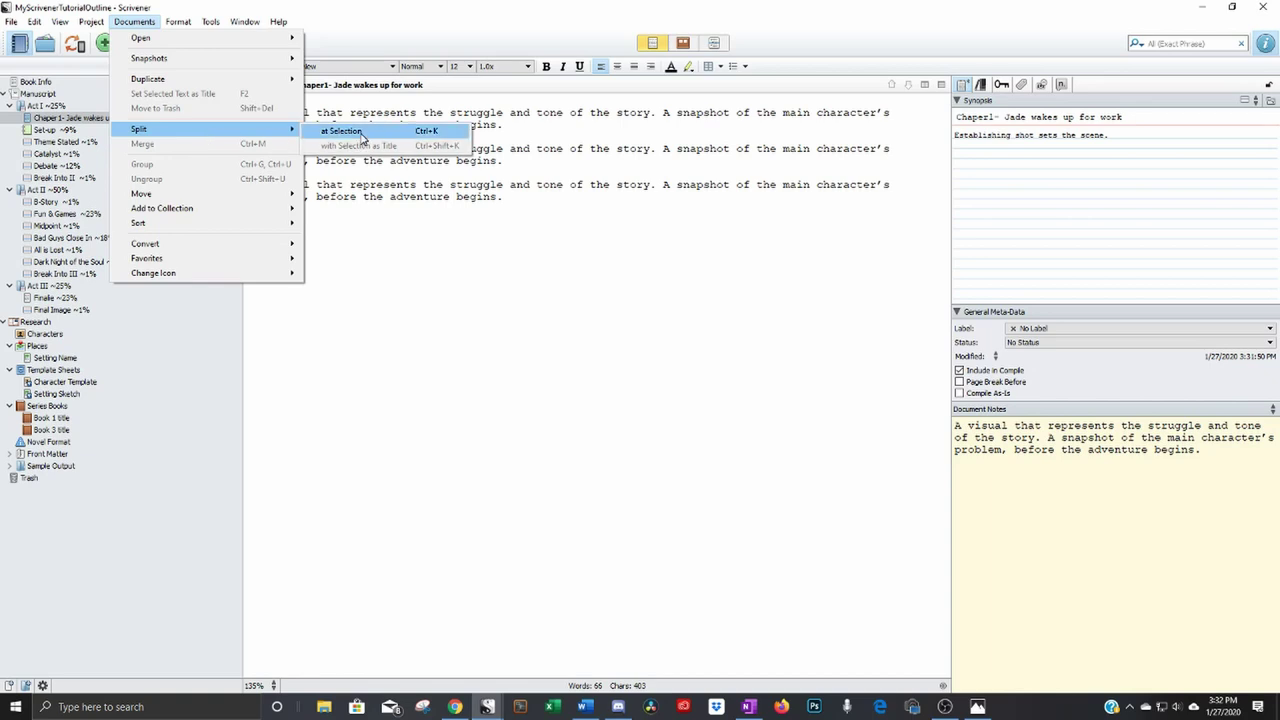
{"action": "left_click", "coordinate": [345, 131]}
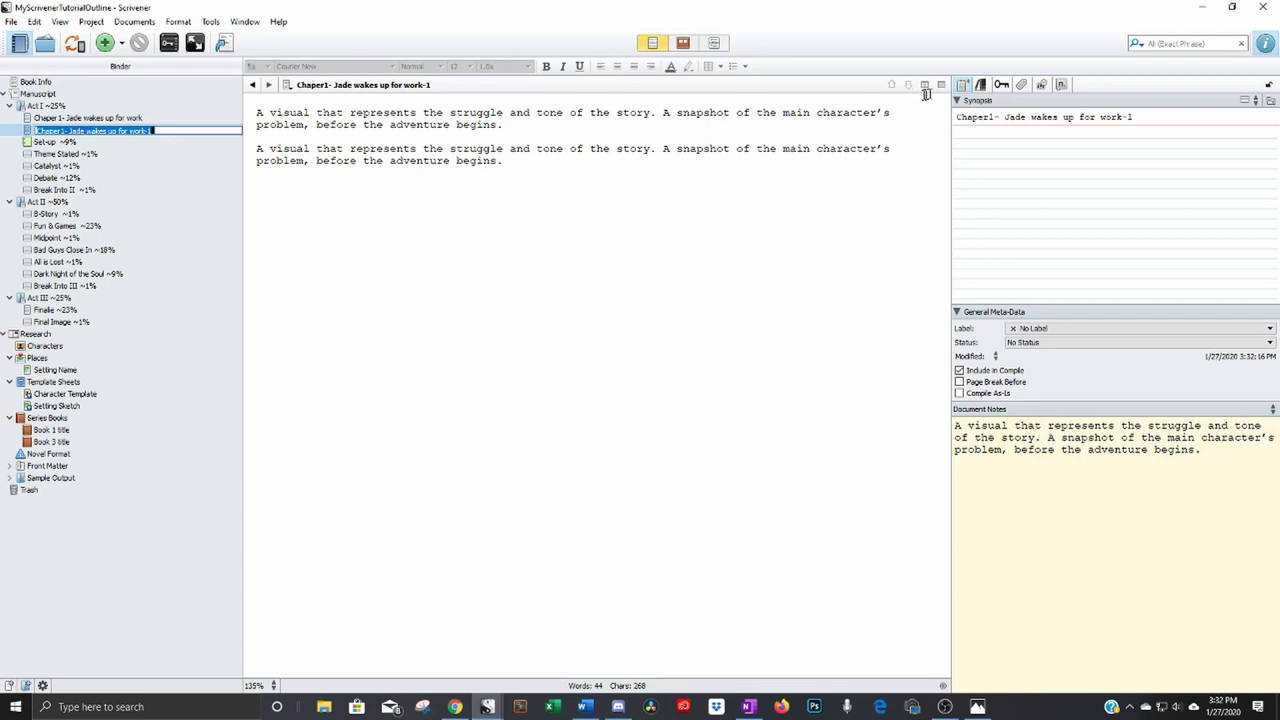
Step: Retitle the split-off document as Chapter 2, about missing the bus
{"action": "left_click", "coordinate": [988, 117]}
{"action": "key", "text": "BackSpace"}
{"action": "key", "text": "BackSpace"}
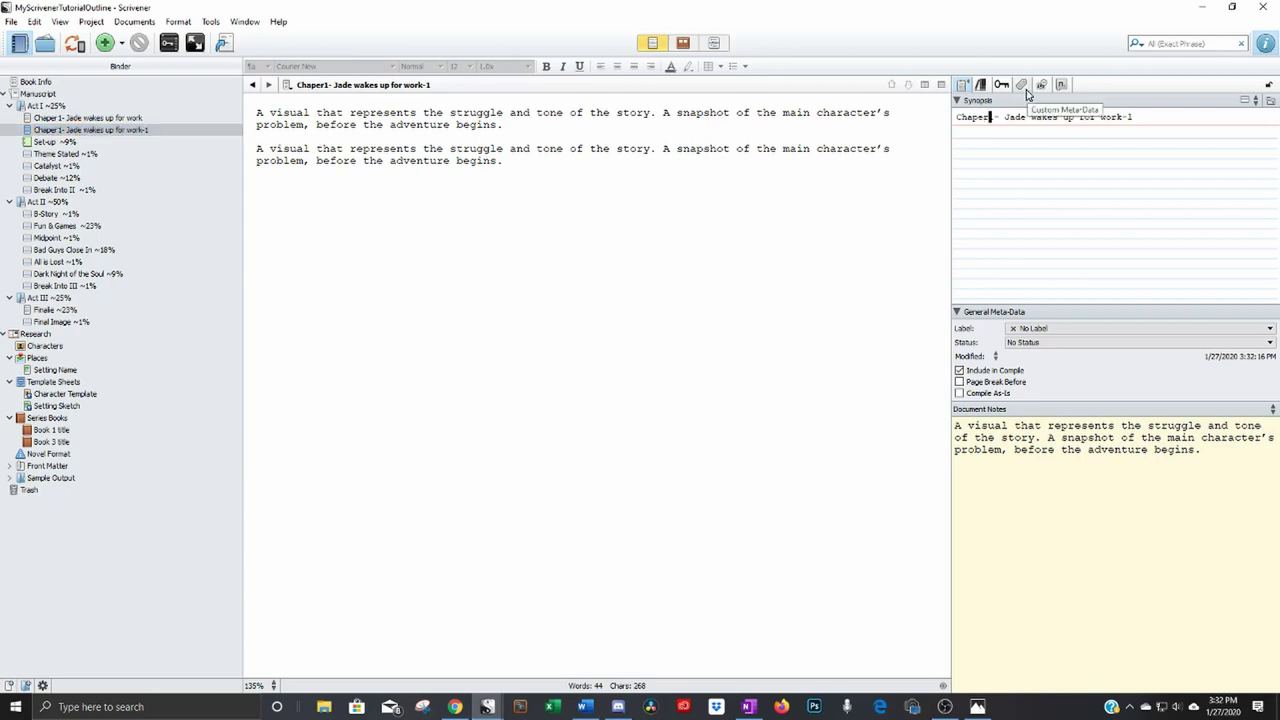
{"action": "type", "text": "2"}
{"action": "key", "text": "Delete"}
{"action": "key", "text": "Delete"}
{"action": "key", "text": "Delete"}
{"action": "key", "text": "Delete"}
{"action": "key", "text": "Delete"}
{"action": "key", "text": "Delete"}
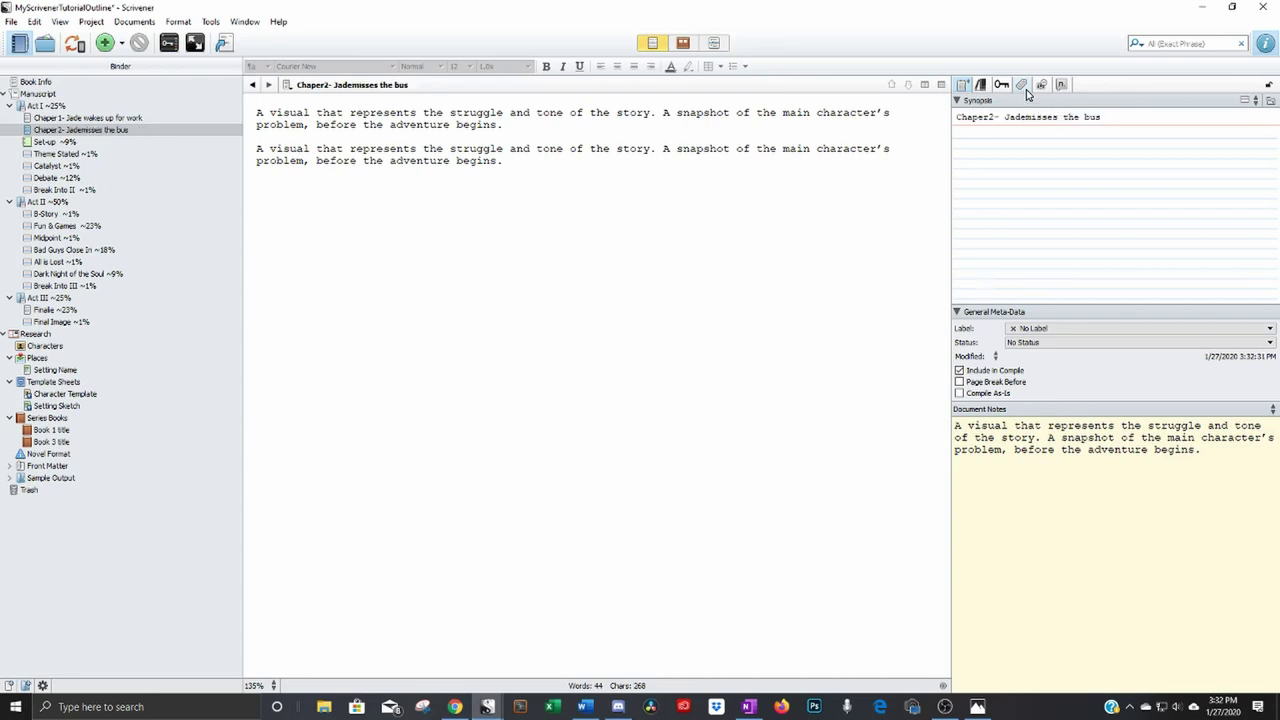
{"action": "left_click", "coordinate": [1030, 133]}
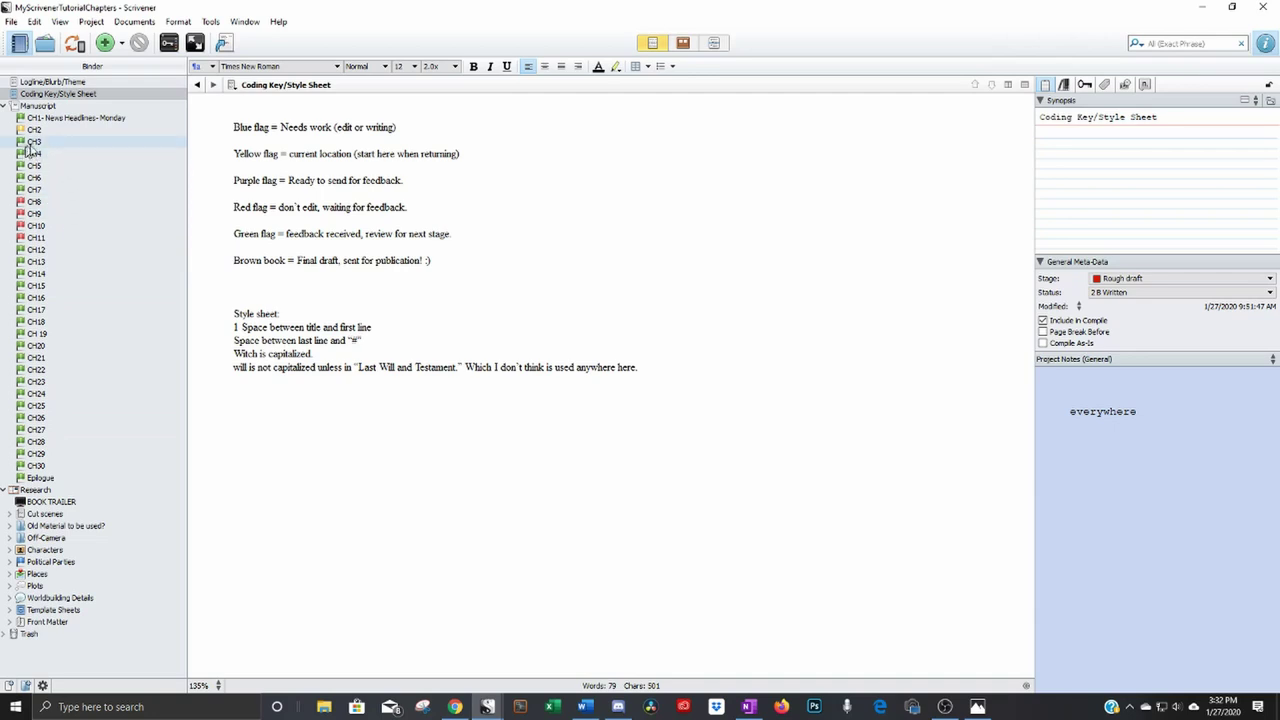
{"action": "left_click", "coordinate": [72, 84]}
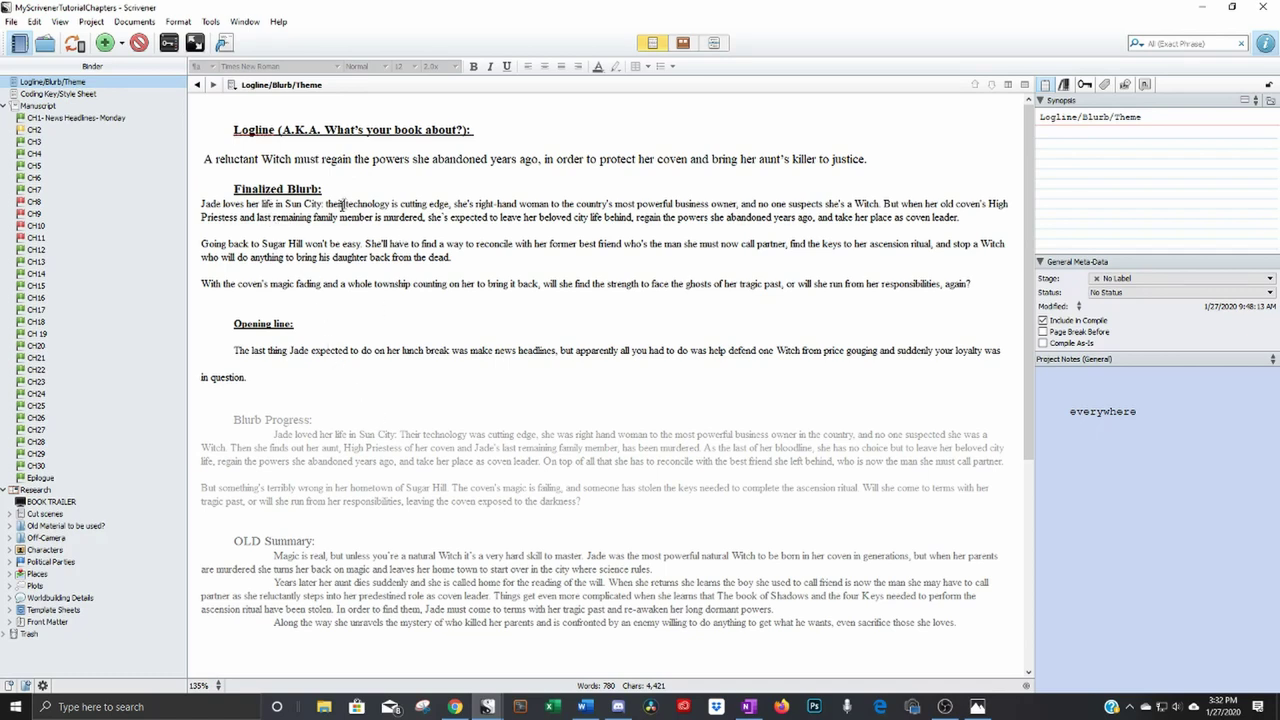
{"action": "left_click", "coordinate": [45, 94]}
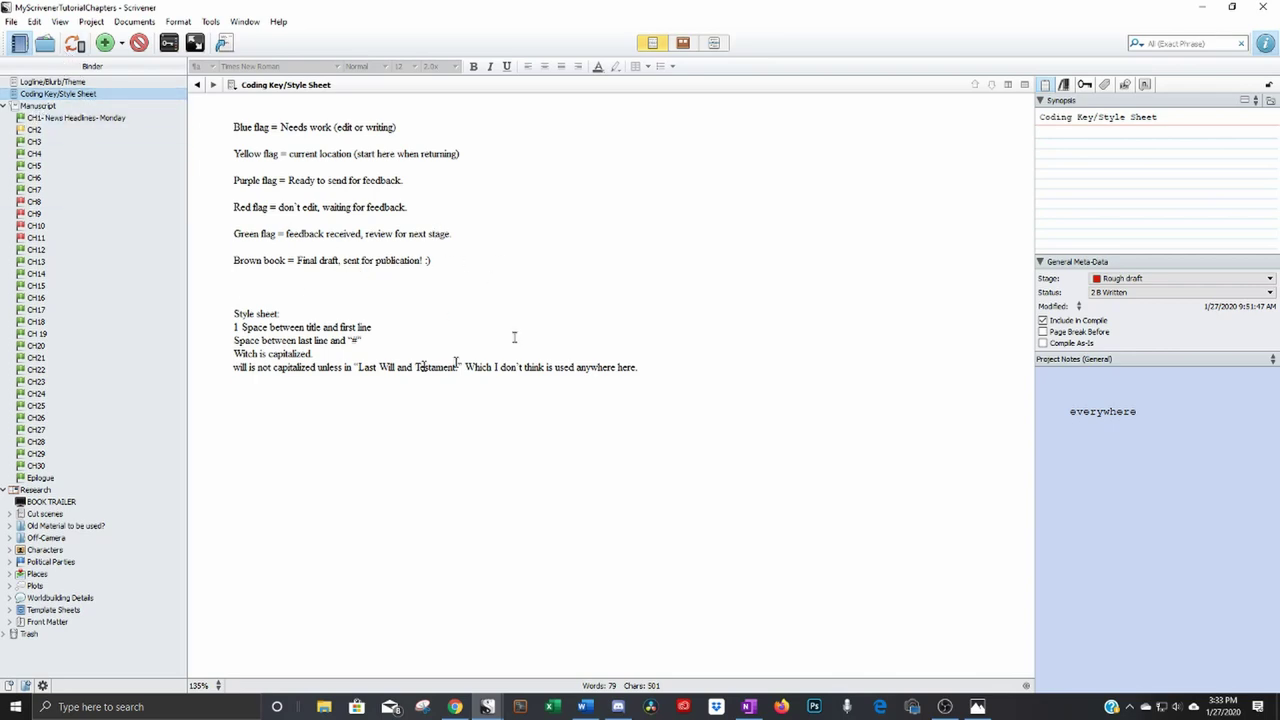
Step: Open CH1- News Headlines- Monday and scroll through its text
{"action": "left_click", "coordinate": [35, 119]}
{"action": "left_click", "coordinate": [981, 480]}
{"action": "scroll", "coordinate": [981, 480], "scroll_direction": "up", "scroll_amount": 3}
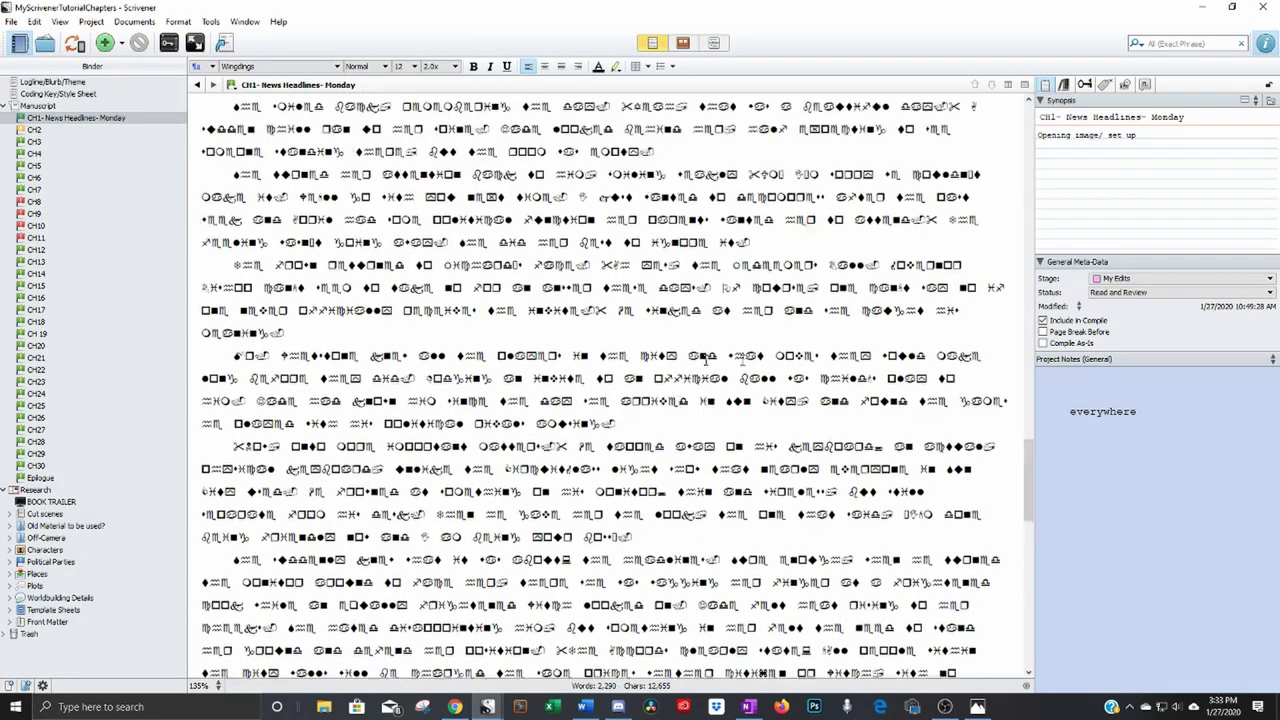
{"action": "left_click_drag", "start_coordinate": [1028, 468], "coordinate": [1028, 130]}
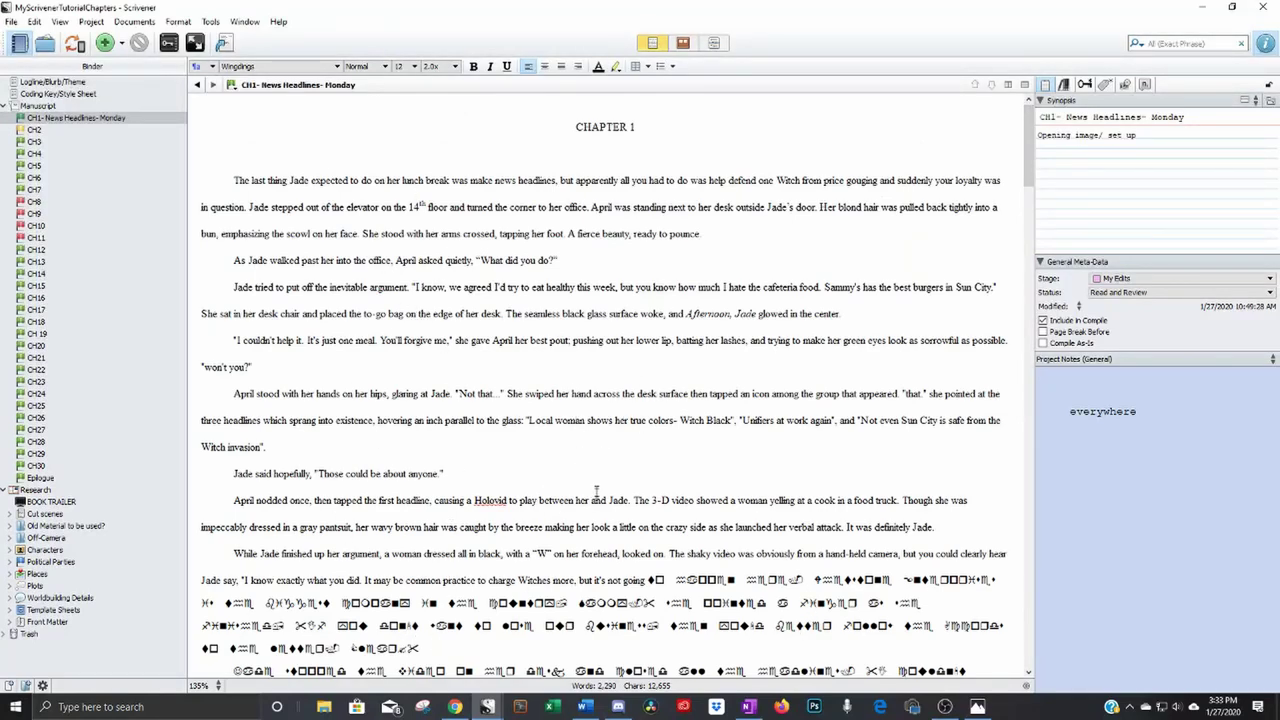
{"action": "scroll", "coordinate": [596, 490], "scroll_direction": "down", "scroll_amount": 5}
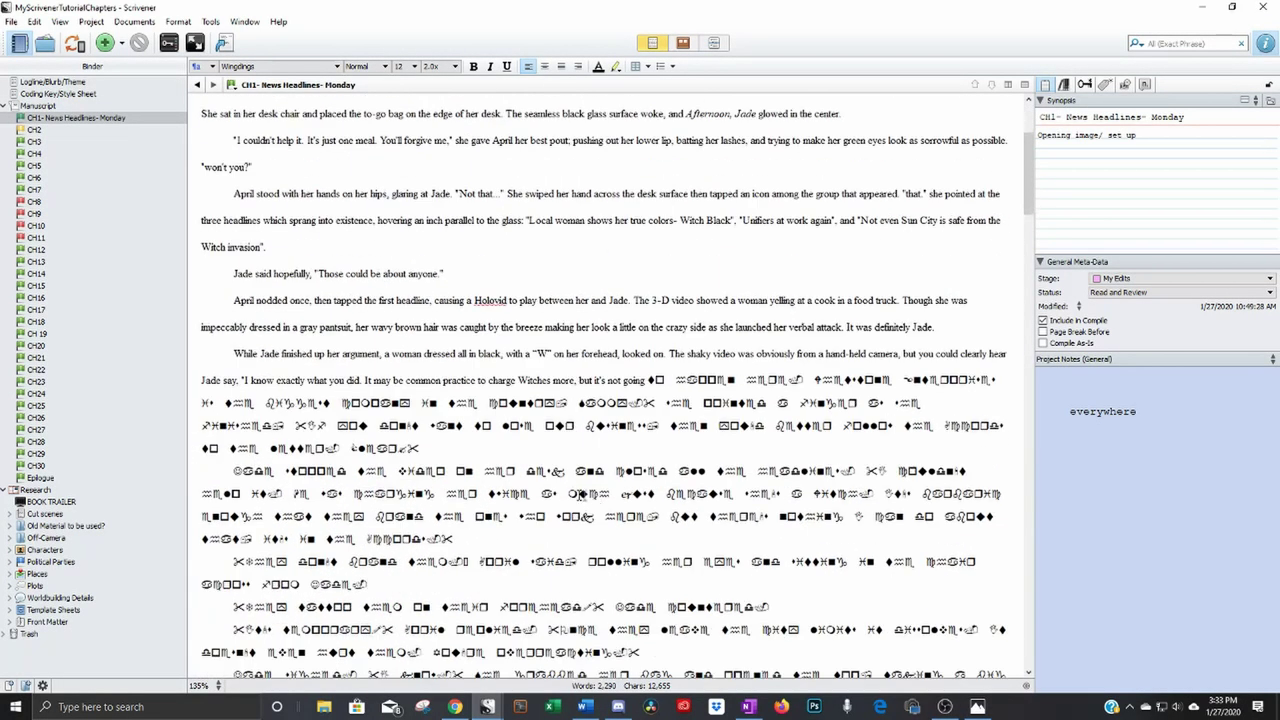
{"action": "scroll", "coordinate": [500, 430], "scroll_direction": "up", "scroll_amount": 5}
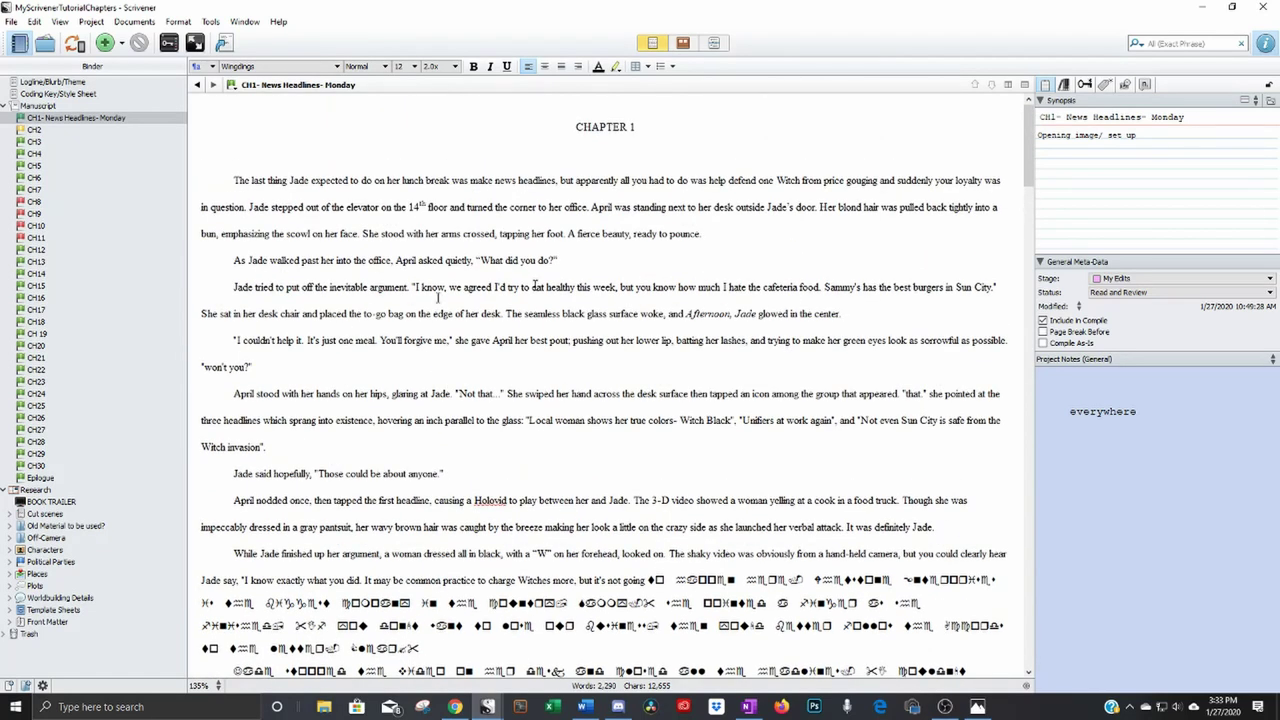
Step: Look over CH1's icon options without changing them, then check flag meanings in the Coding Key
{"action": "left_click", "coordinate": [72, 119]}
{"action": "right_click", "coordinate": [65, 122]}
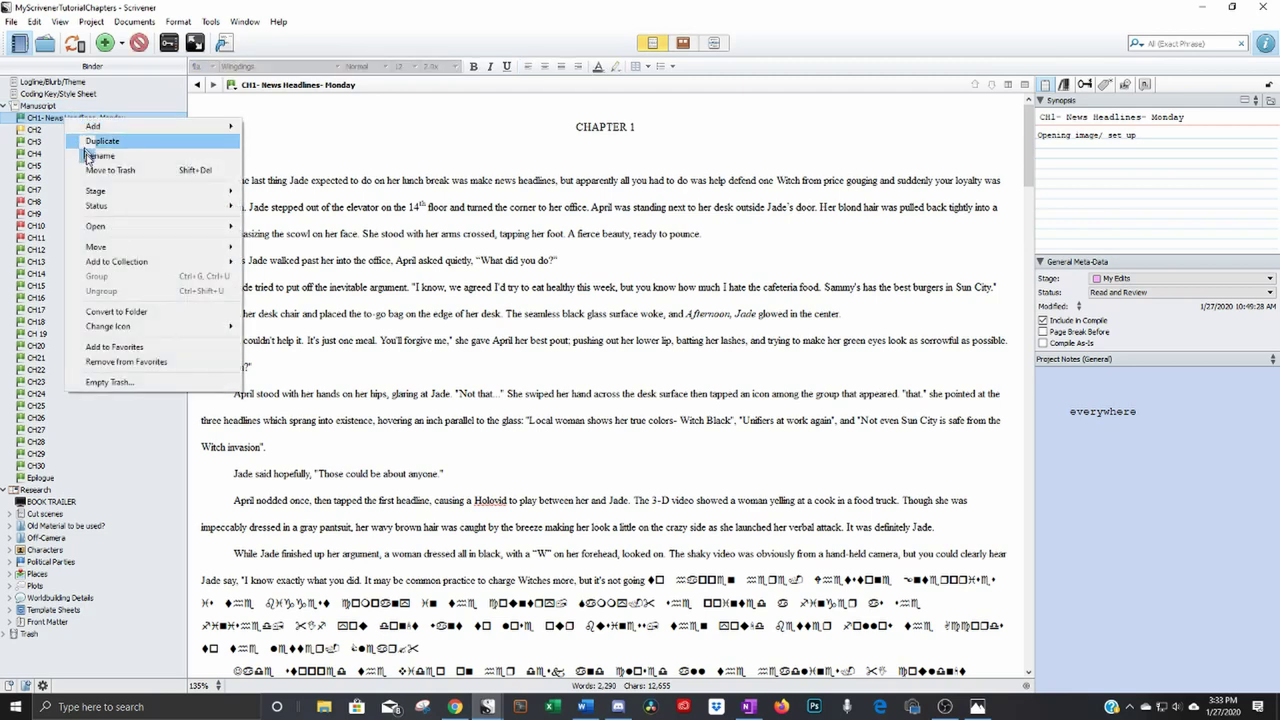
{"action": "mouse_move", "coordinate": [148, 329]}
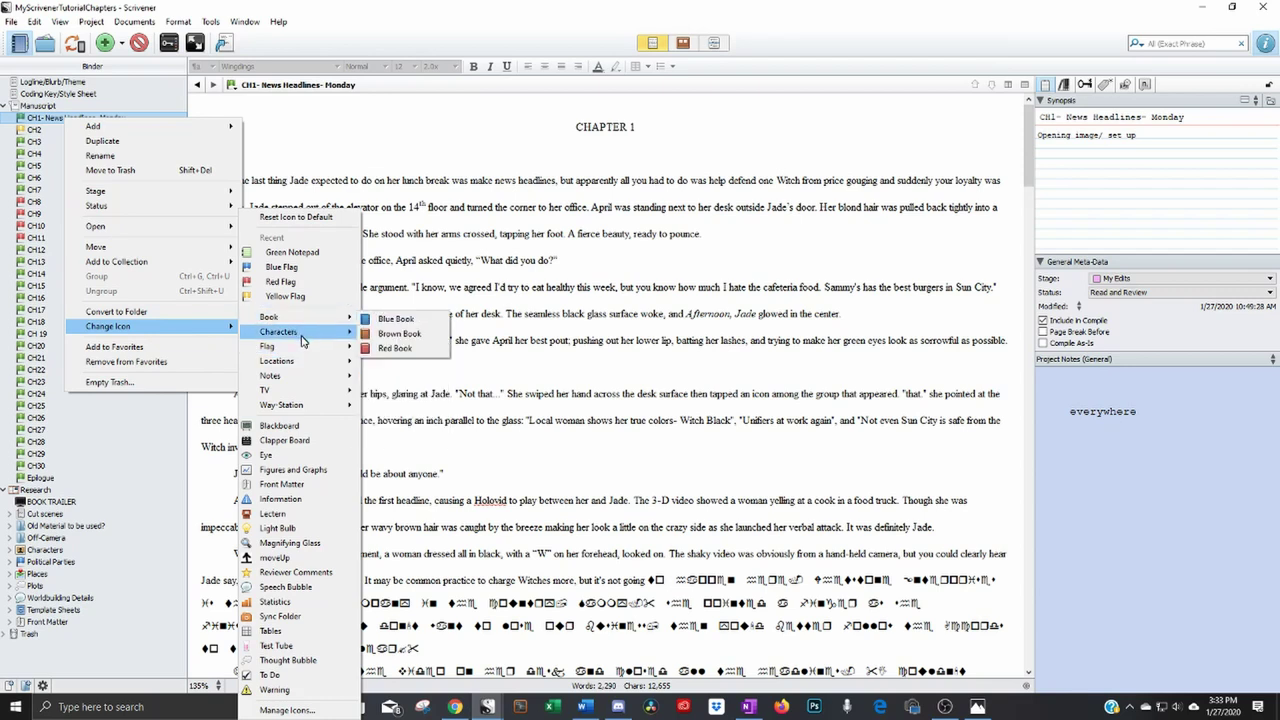
{"action": "mouse_move", "coordinate": [302, 354]}
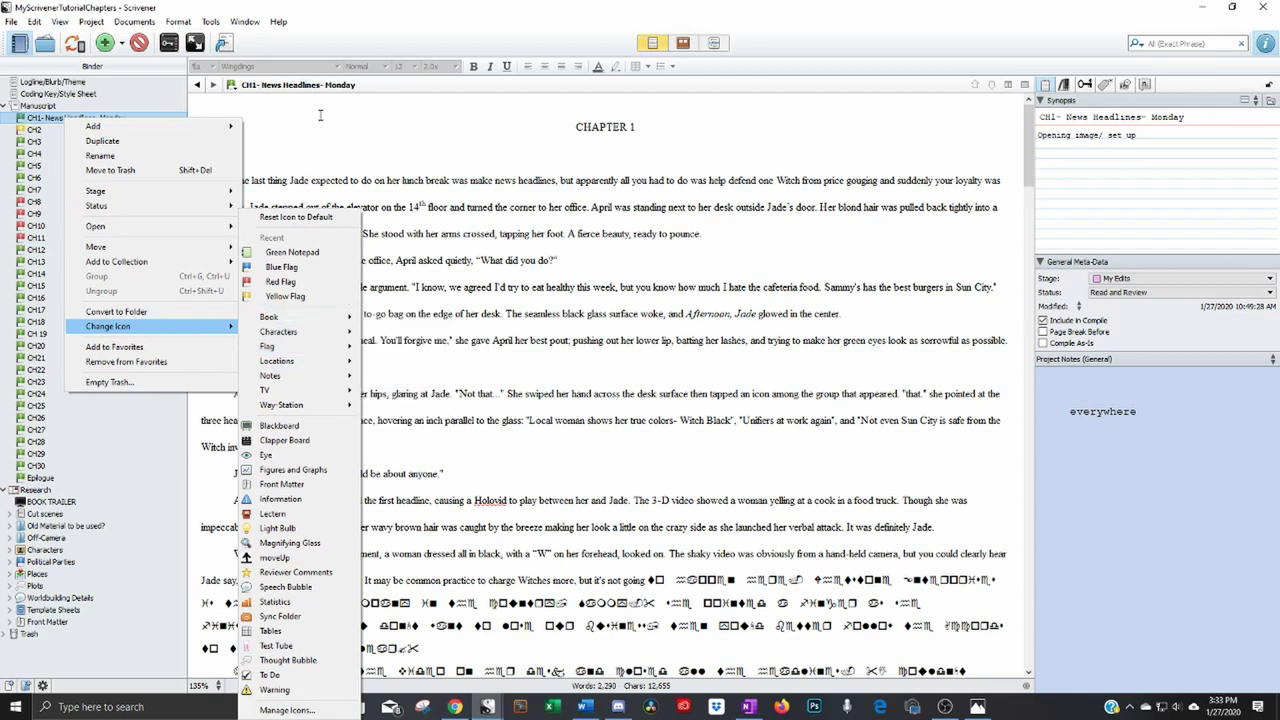
{"action": "left_click", "coordinate": [320, 115]}
{"action": "left_click", "coordinate": [58, 93]}
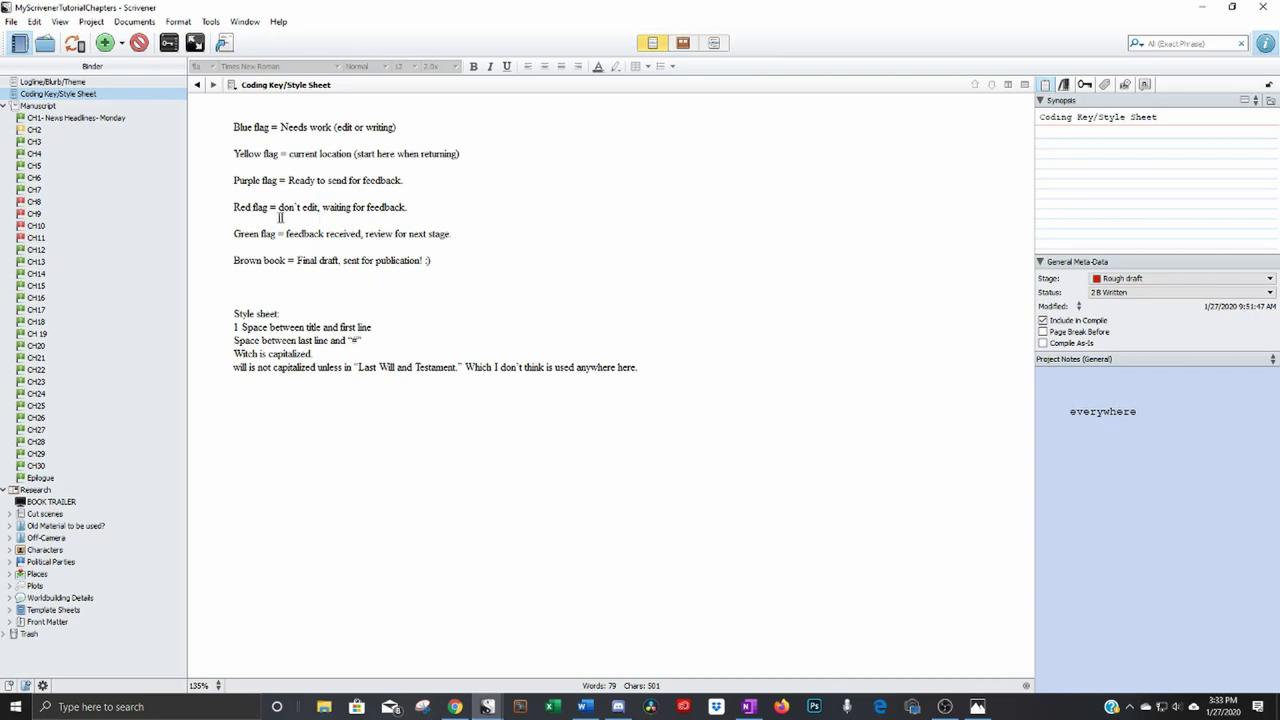
Step: Give CH1 a red flag icon and move on to CH2
{"action": "left_click", "coordinate": [38, 118]}
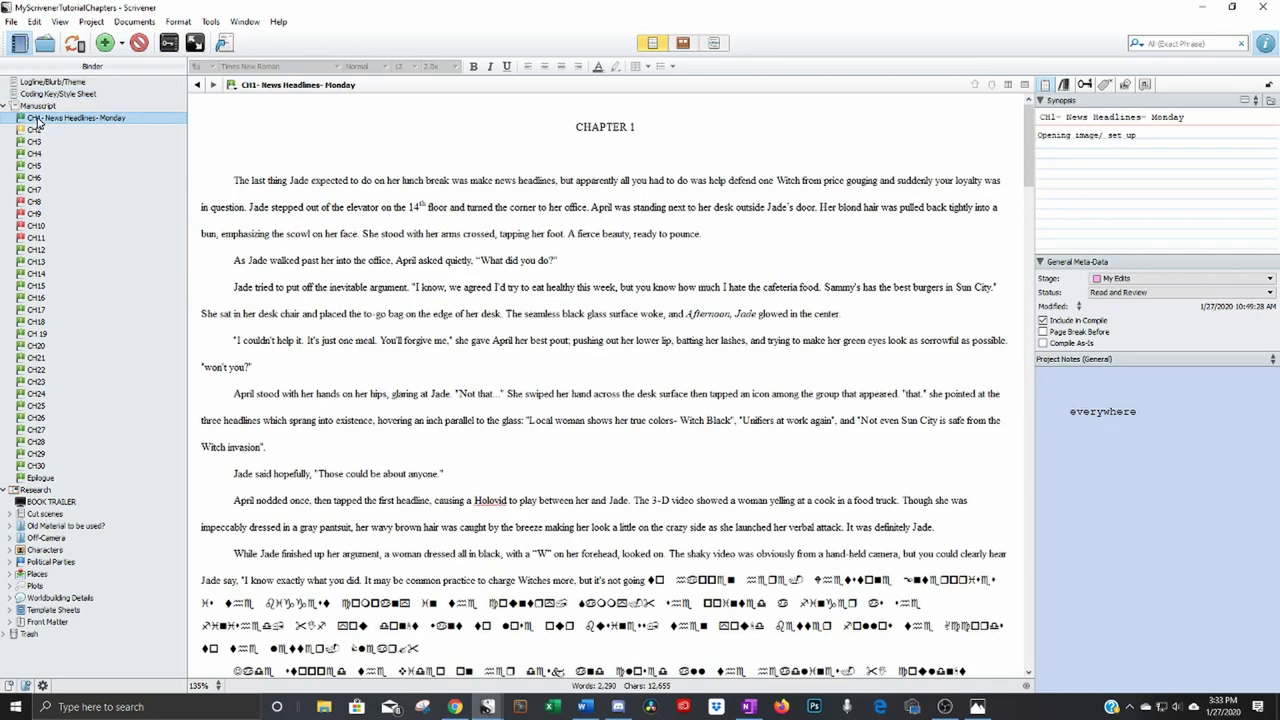
{"action": "right_click", "coordinate": [38, 120]}
{"action": "mouse_move", "coordinate": [106, 328]}
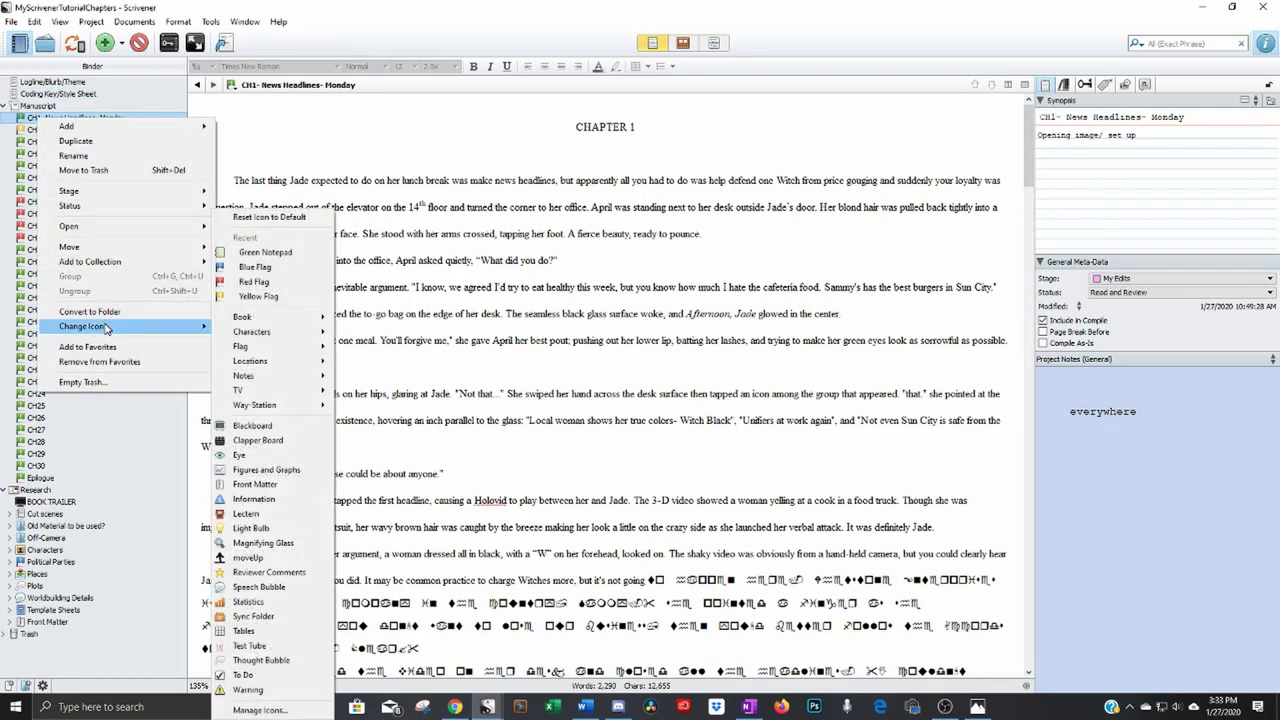
{"action": "left_click", "coordinate": [254, 282]}
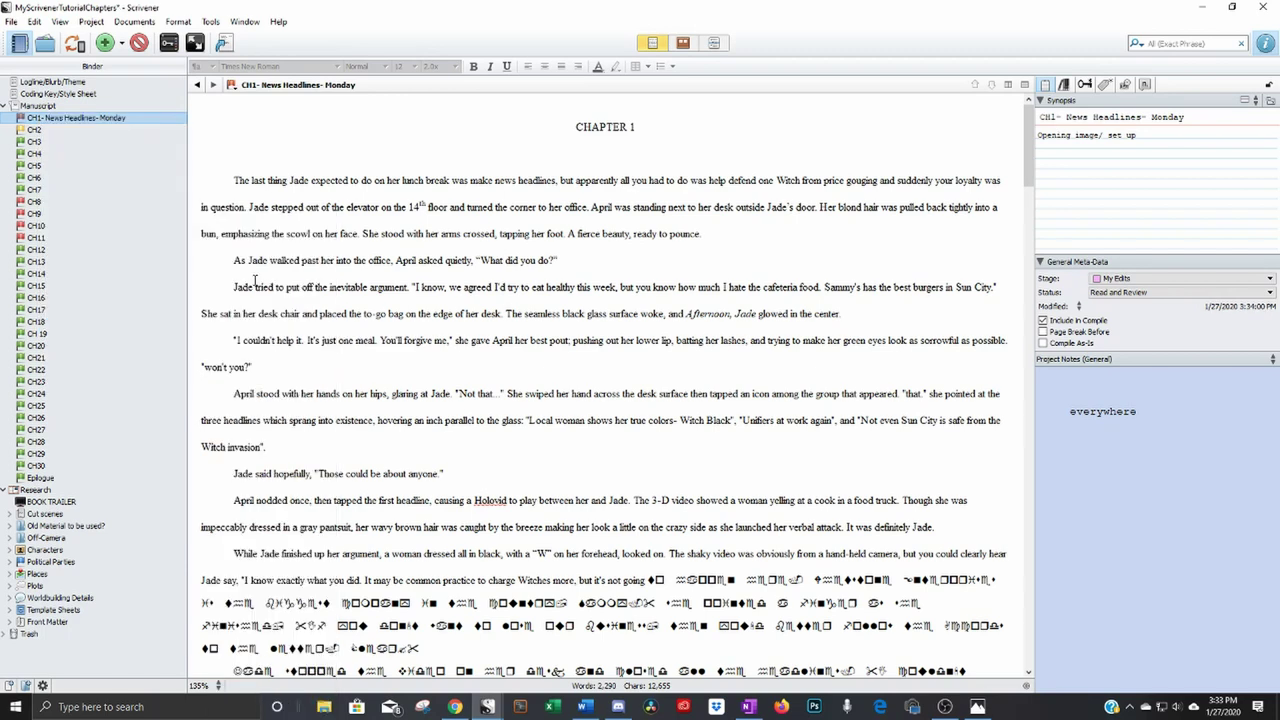
{"action": "left_click", "coordinate": [56, 120]}
{"action": "key", "text": "Down"}
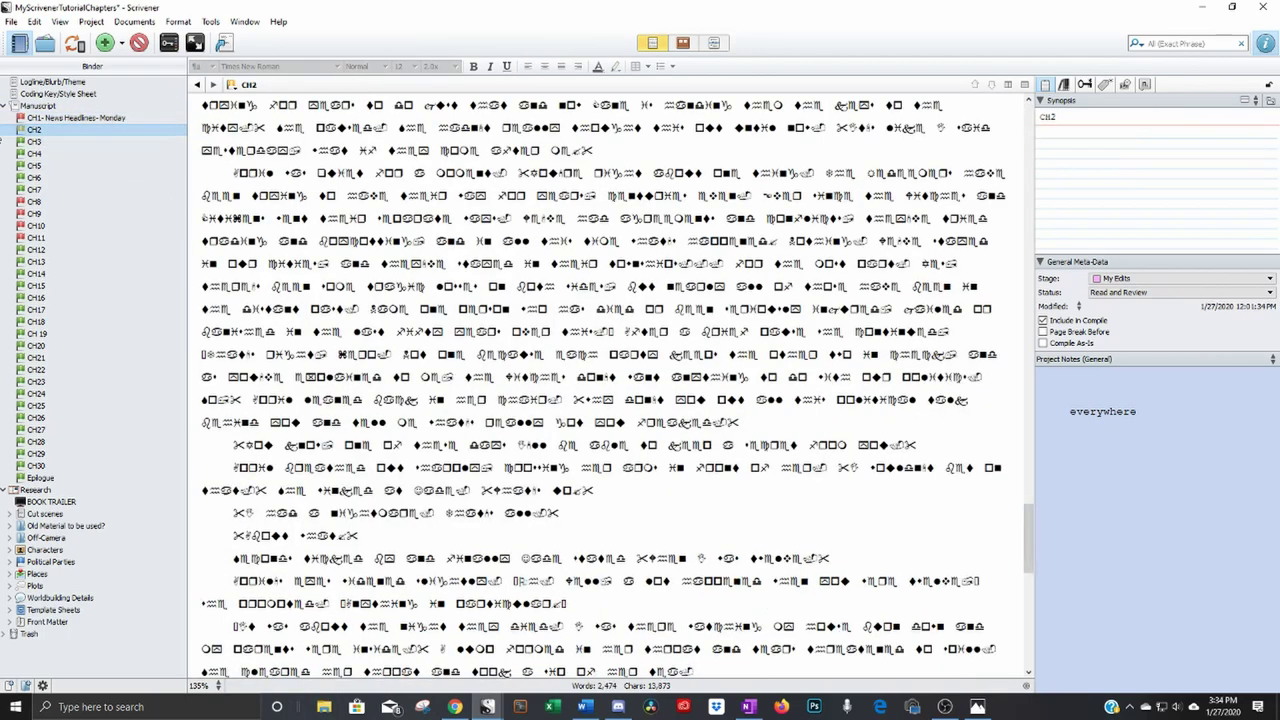
Step: Set CH1's Stage to CPs and its Status to Awaiting Feedback in the Inspector's General Meta-Data
{"action": "left_click", "coordinate": [77, 119]}
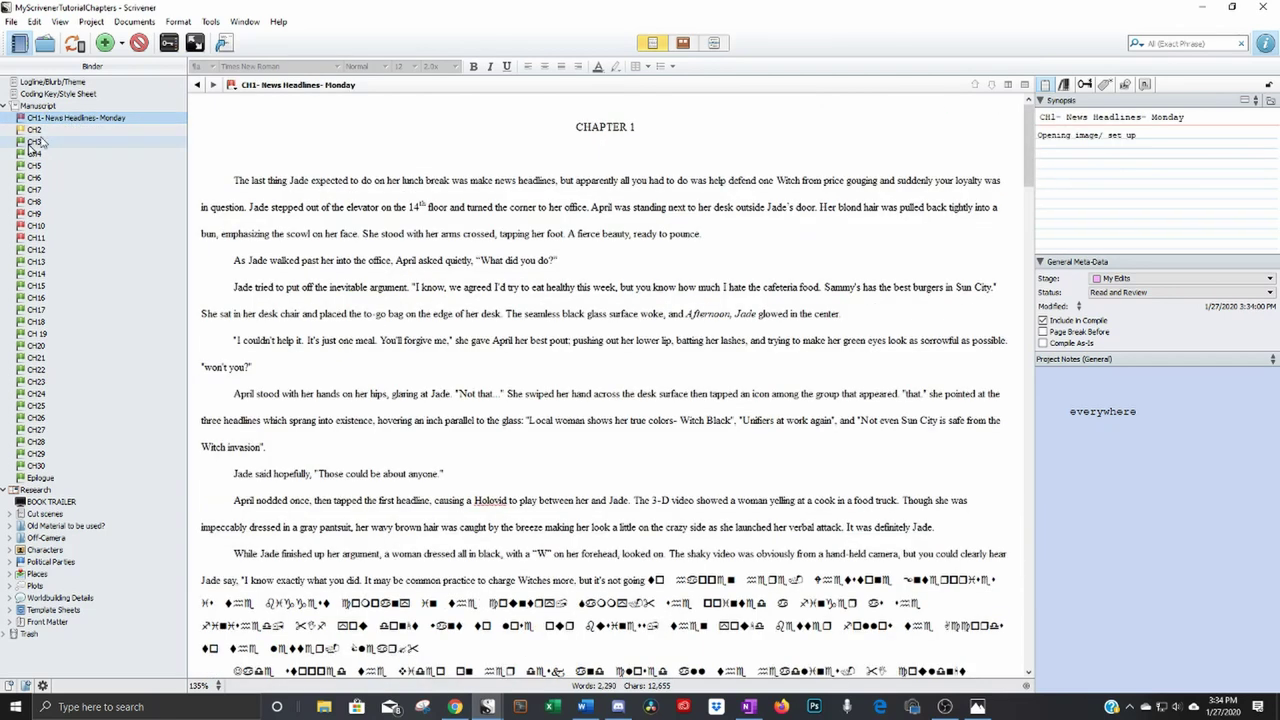
{"action": "left_click", "coordinate": [1166, 280]}
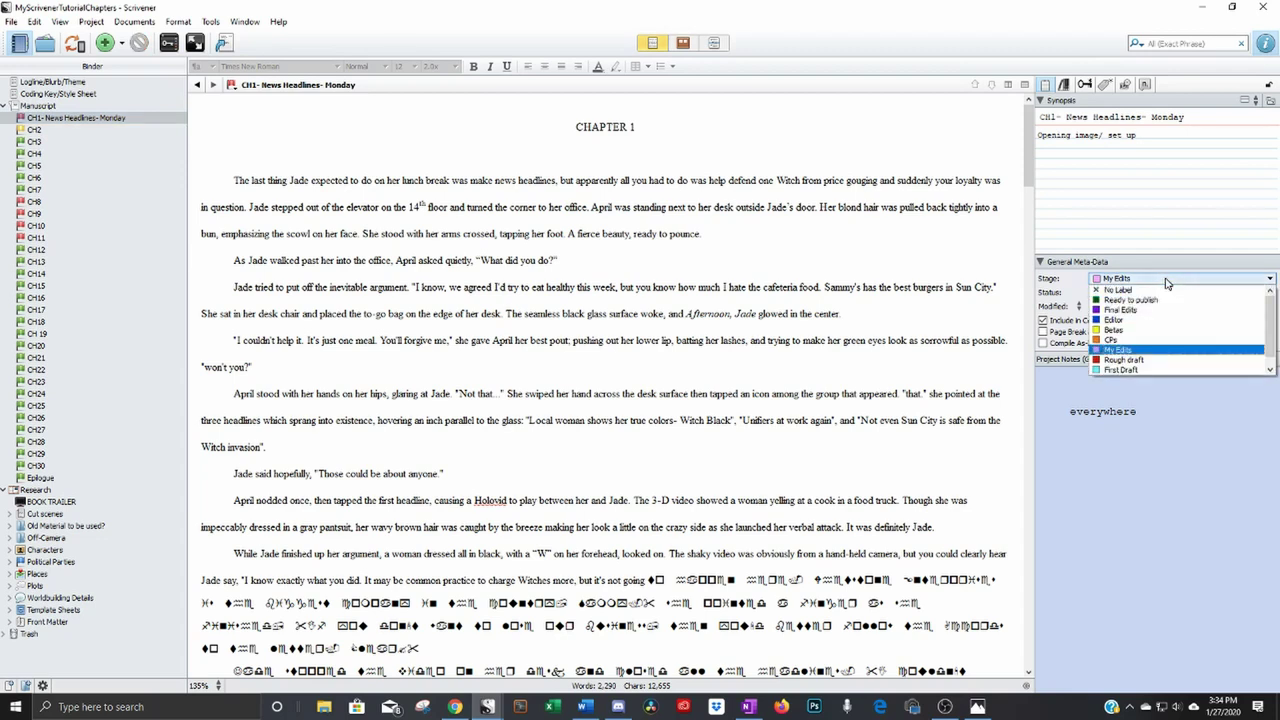
{"action": "left_click", "coordinate": [1127, 341]}
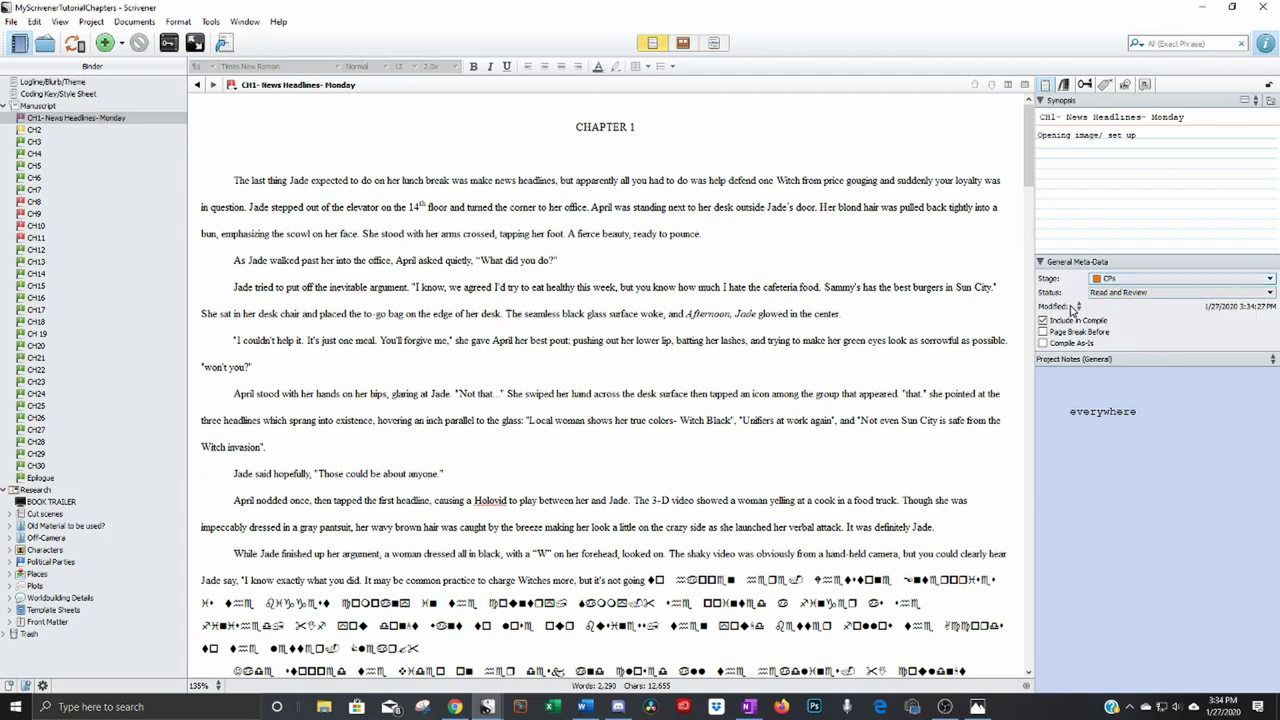
{"action": "left_click", "coordinate": [1130, 292]}
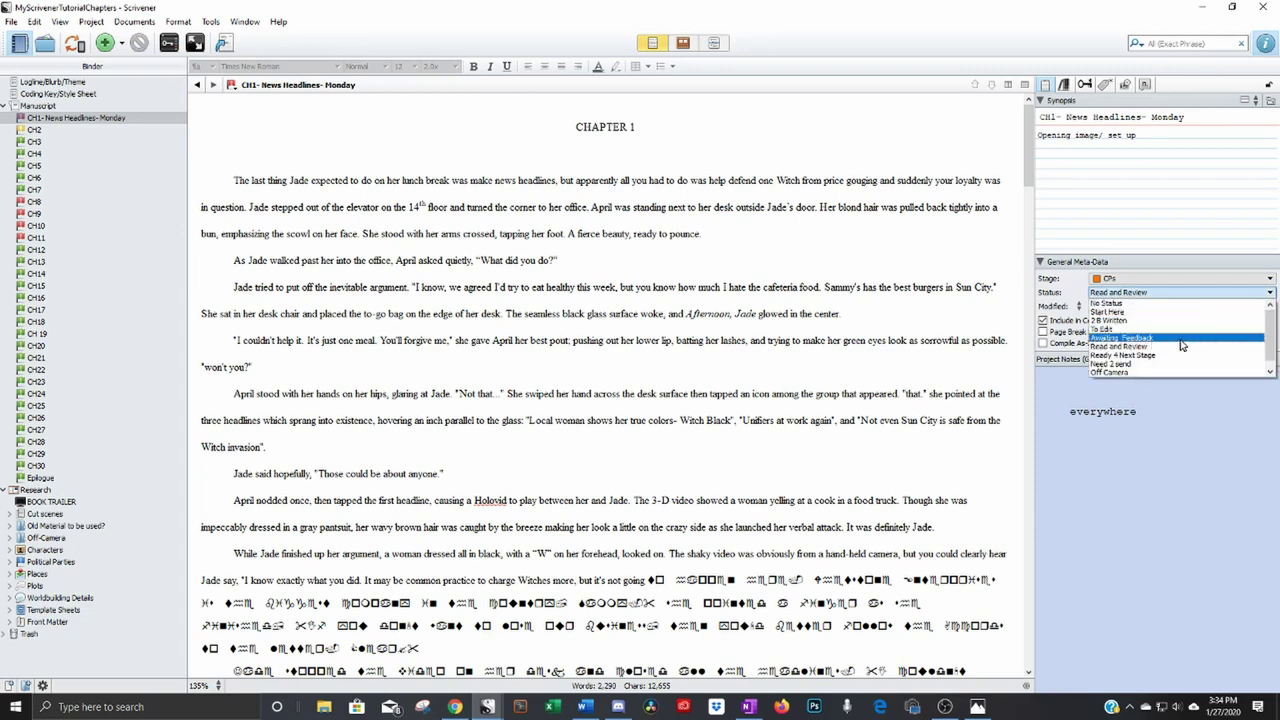
{"action": "left_click", "coordinate": [1162, 340]}
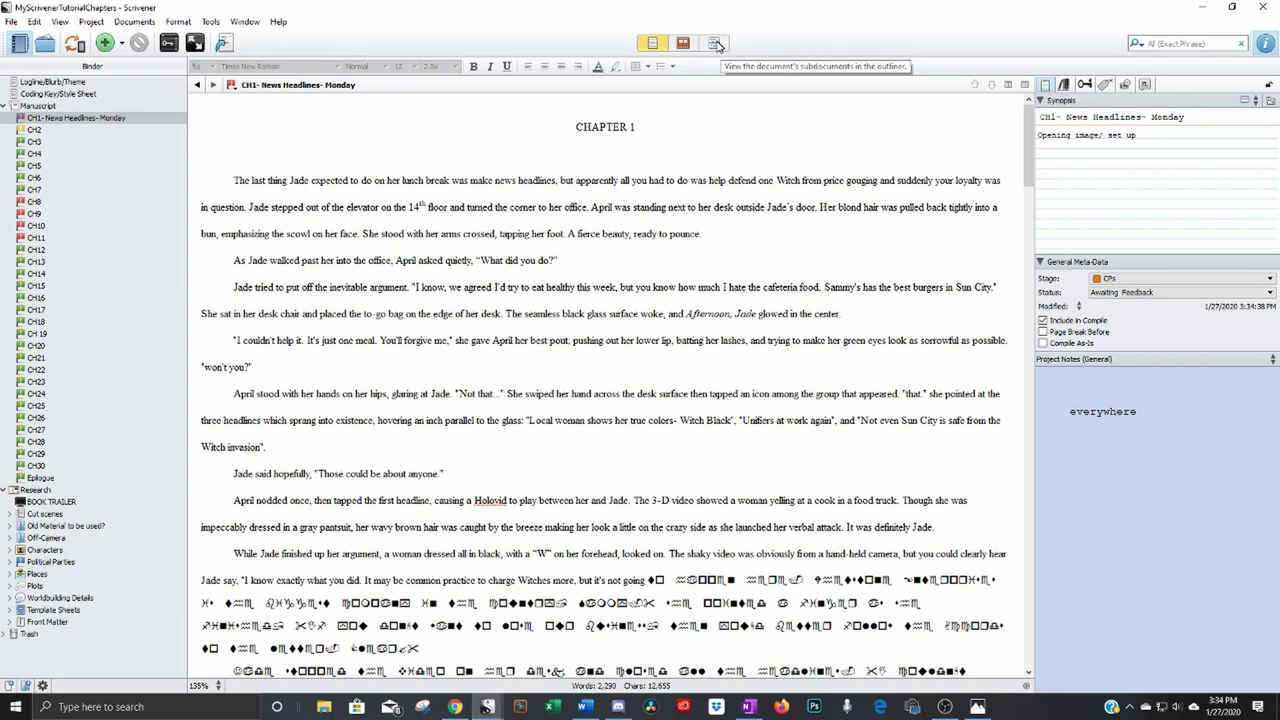
Step: Show all Manuscript chapters with their metadata in Outliner view, narrow the notes pane, then reopen CH1
{"action": "left_click", "coordinate": [717, 45]}
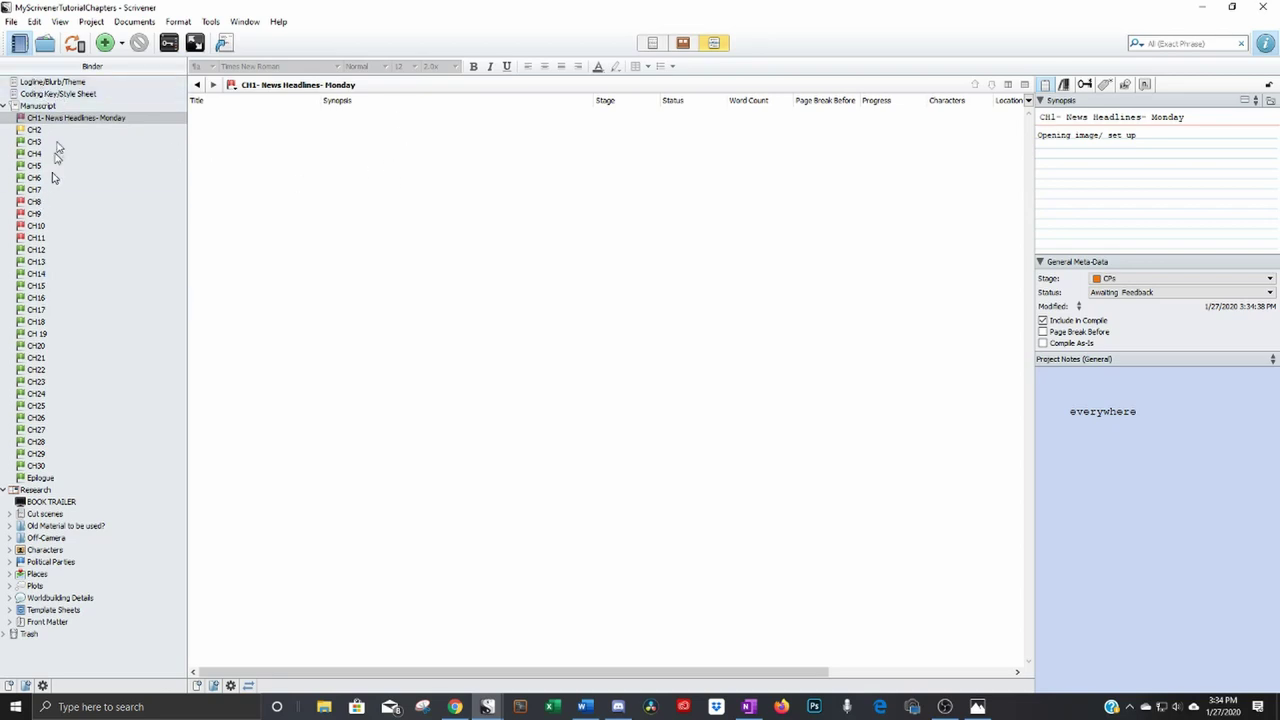
{"action": "left_click", "coordinate": [20, 121]}
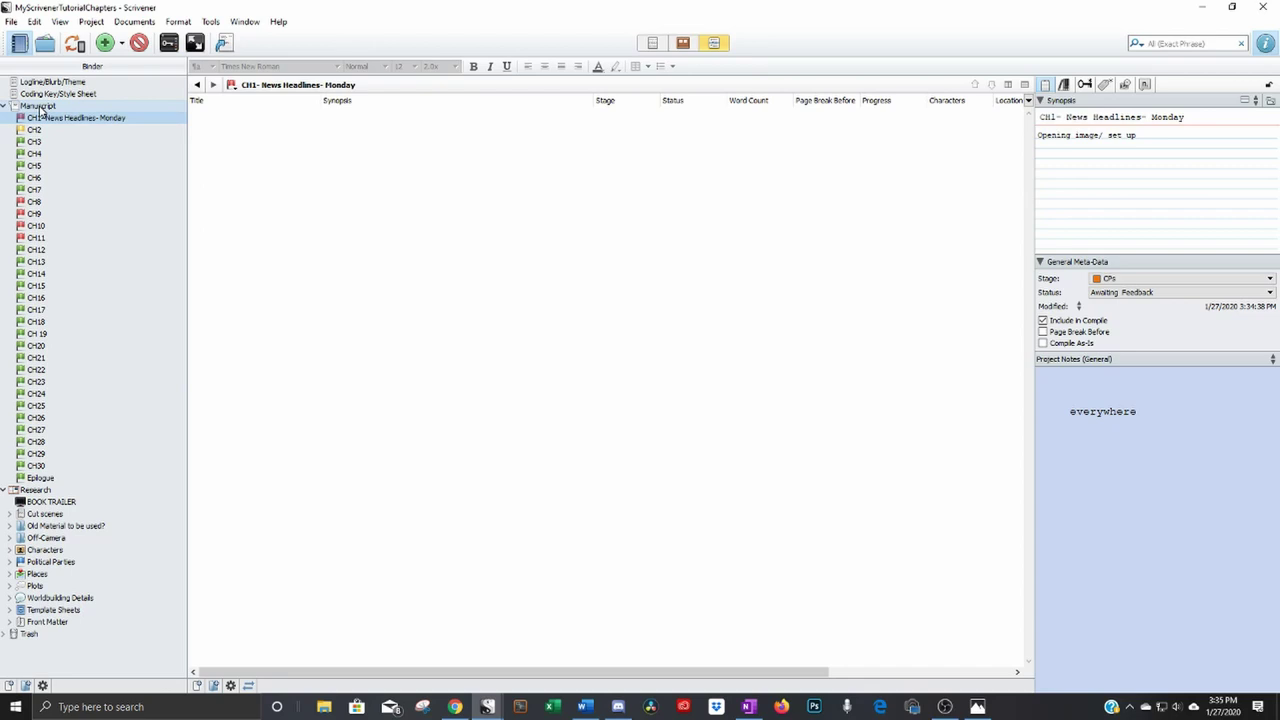
{"action": "left_click", "coordinate": [40, 107]}
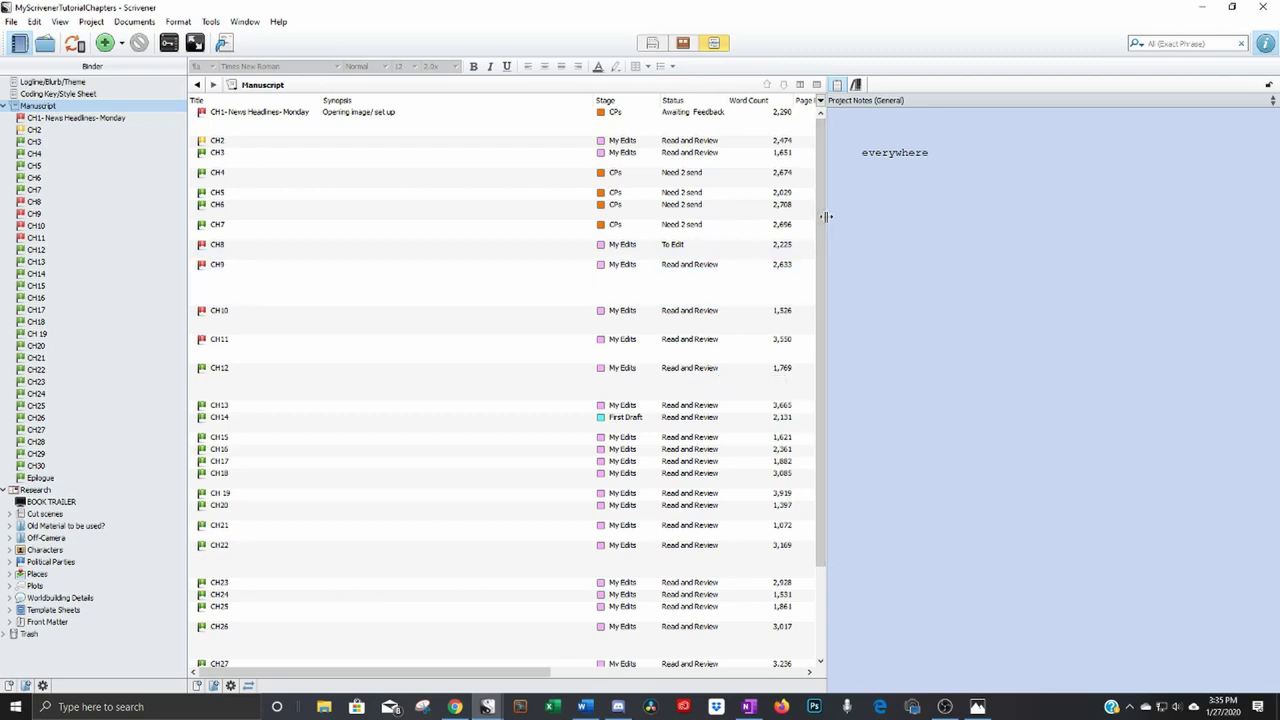
{"action": "mouse_move", "coordinate": [827, 216]}
{"action": "left_mouse_down"}
{"action": "mouse_move", "coordinate": [868, 216]}
{"action": "mouse_move", "coordinate": [832, 240]}
{"action": "left_mouse_up"}
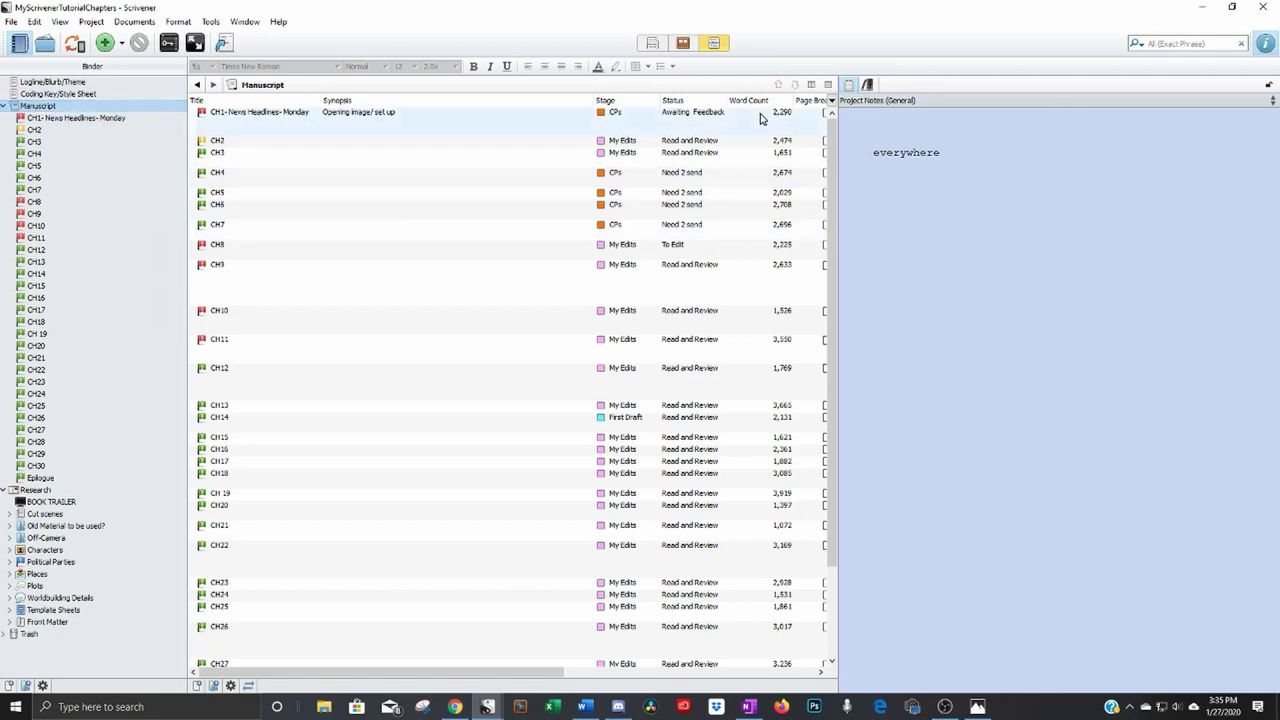
{"action": "left_click", "coordinate": [42, 118]}
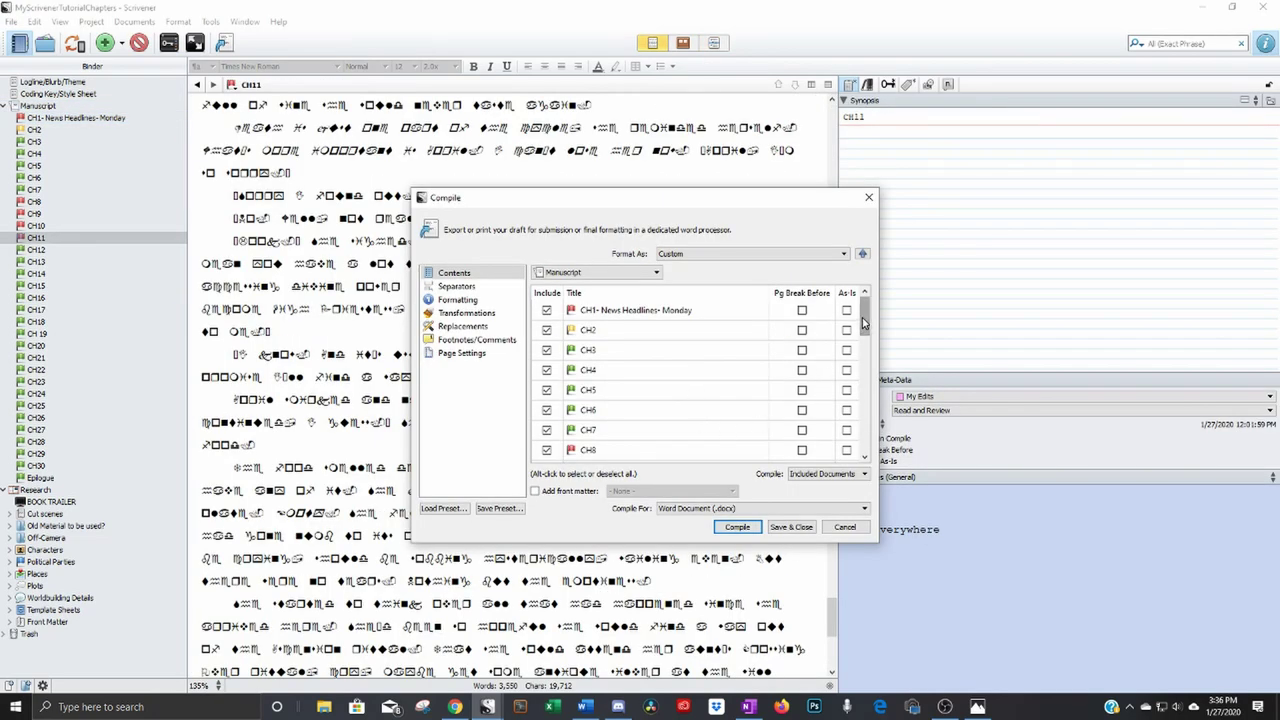
Step: Toggle chapter inclusion in the compile, ending with every chapter included
{"action": "left_click_drag", "start_coordinate": [863, 316], "coordinate": [865, 312]}
{"action": "left_click", "coordinate": [546, 312], "text": "alt"}
{"action": "left_click", "coordinate": [547, 351]}
{"action": "left_click", "coordinate": [547, 370]}
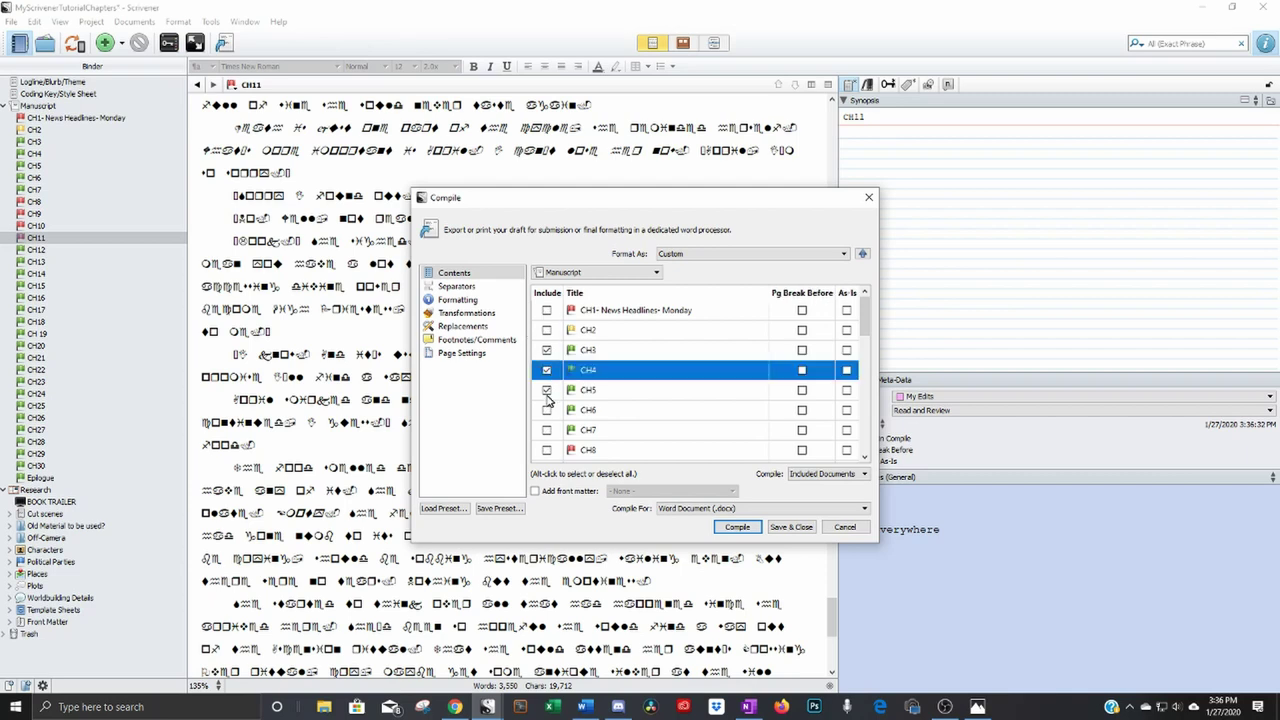
{"action": "left_click", "coordinate": [547, 391]}
{"action": "left_click", "coordinate": [547, 314], "text": "alt"}
Step: Toggle Pg Break Before for CH1–CH3, leaving page breaks switched off
{"action": "left_click", "coordinate": [802, 311]}
{"action": "left_click", "coordinate": [802, 330]}
{"action": "left_click", "coordinate": [802, 350]}
{"action": "left_click", "coordinate": [802, 350]}
{"action": "left_click", "coordinate": [802, 330]}
{"action": "left_click", "coordinate": [802, 310]}
Step: Keep Word Document (.docx) as the compile output format
{"action": "left_click", "coordinate": [742, 527]}
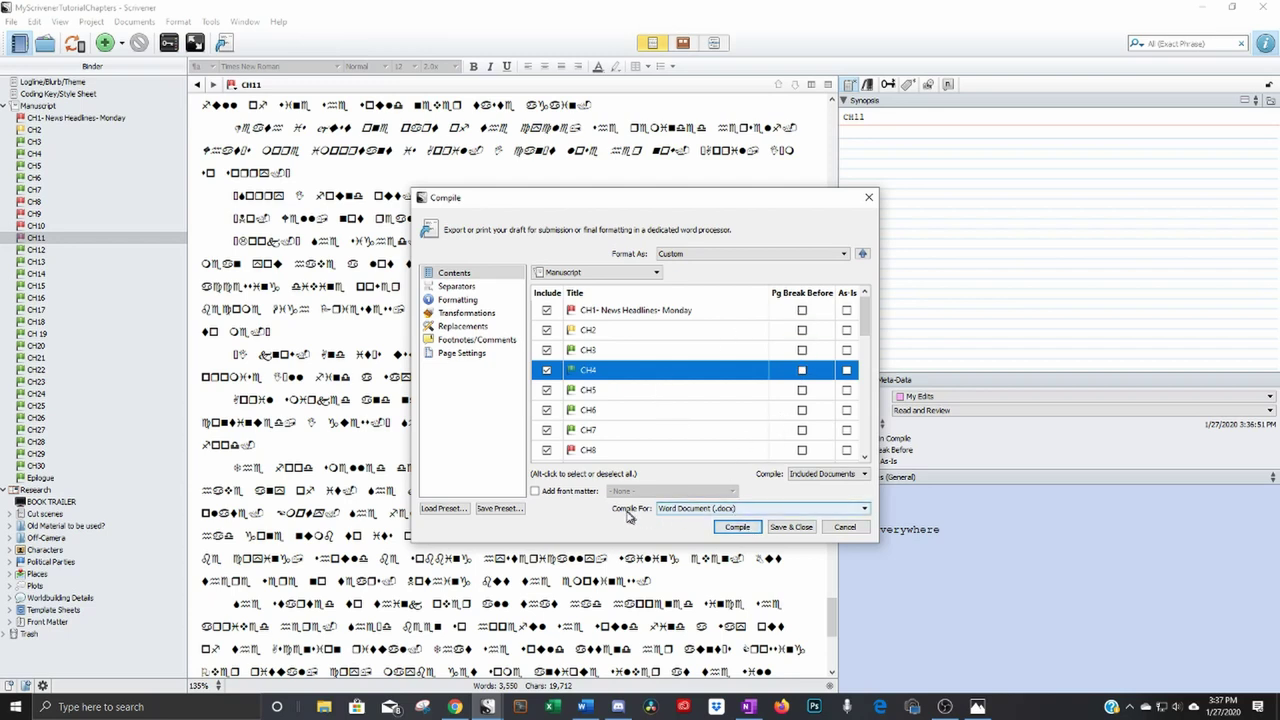
{"action": "left_click", "coordinate": [700, 509]}
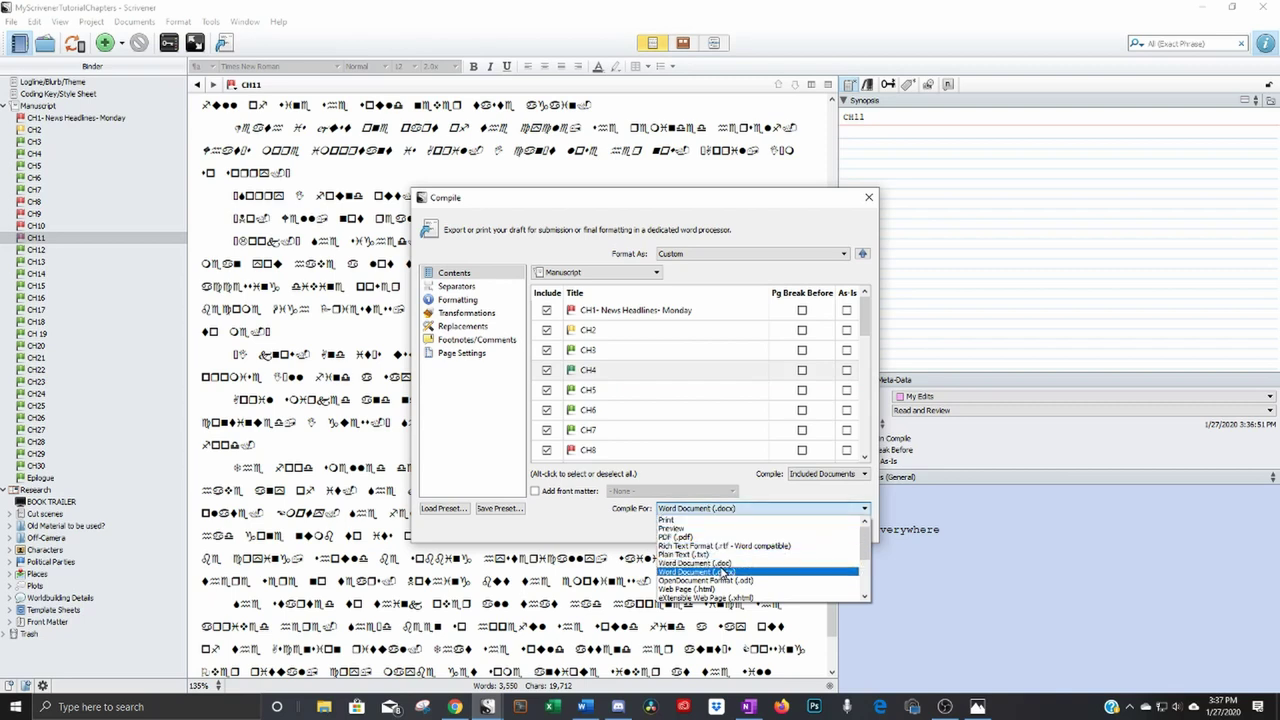
{"action": "left_click", "coordinate": [720, 508]}
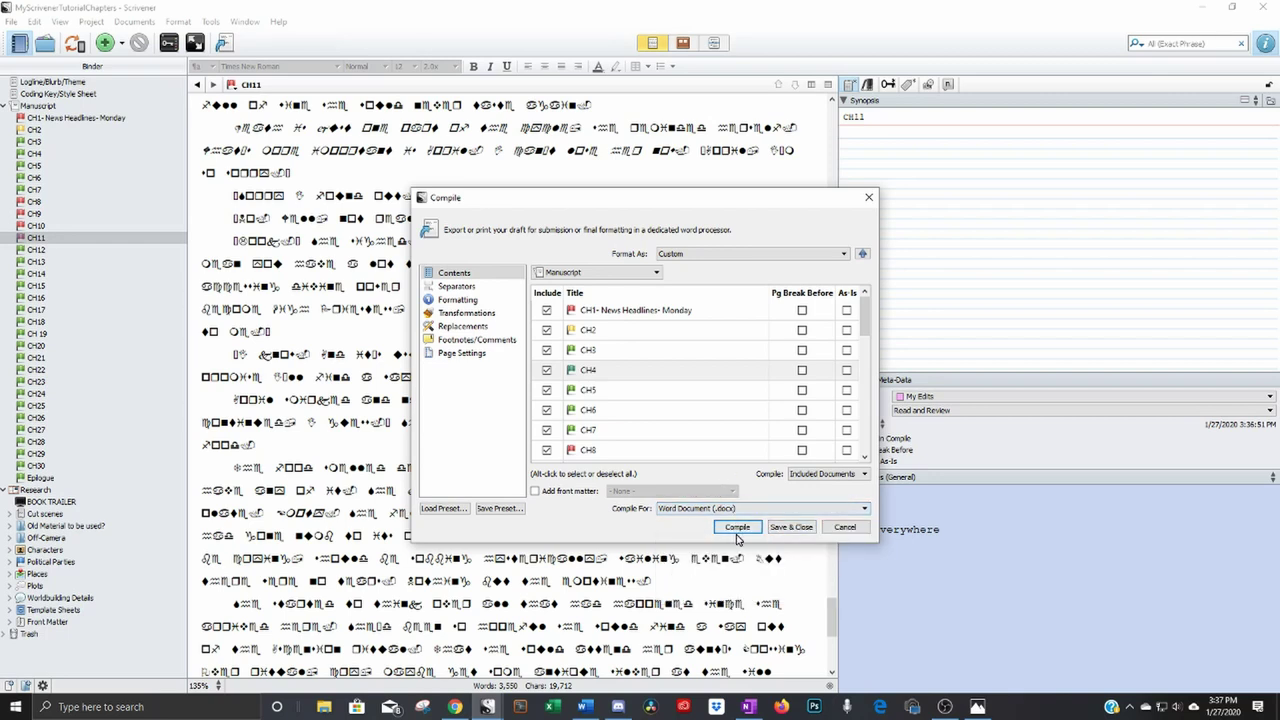
Step: Compile the manuscript to DOTAforMyCP.docx in the AuthorTubeScrivenerTutorial folder
{"action": "left_click", "coordinate": [737, 530]}
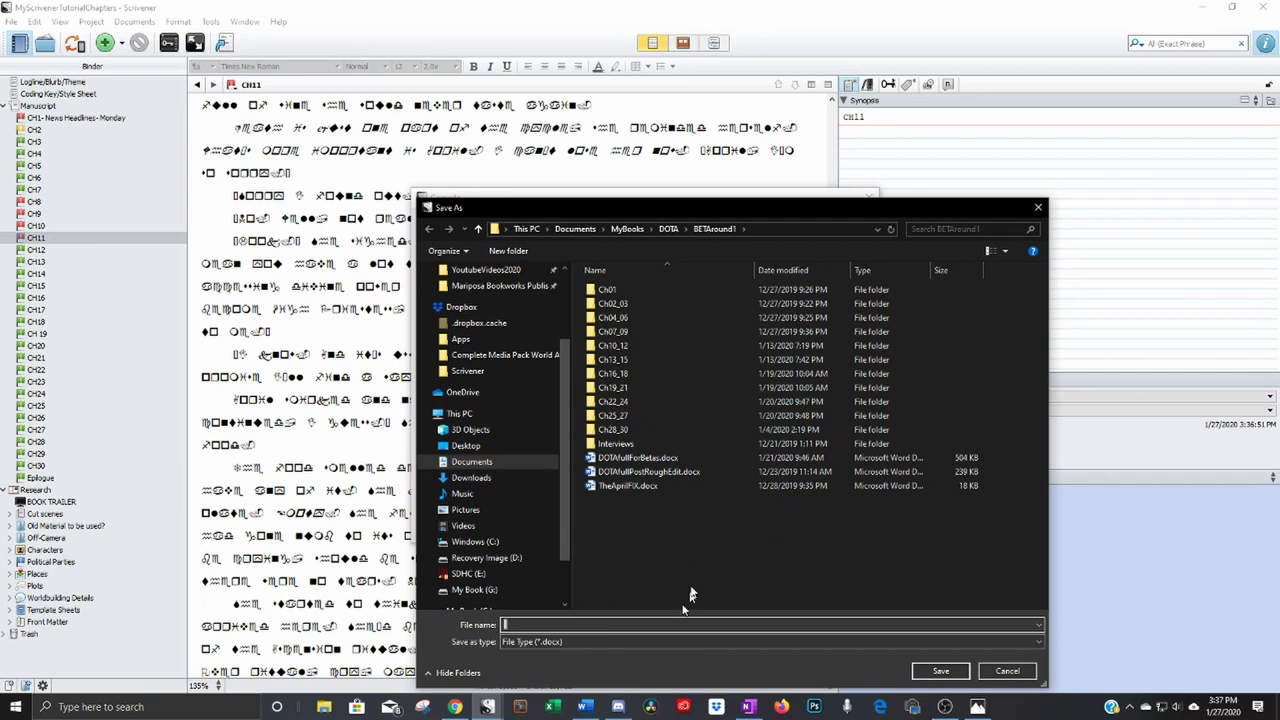
{"action": "left_click", "coordinate": [668, 227]}
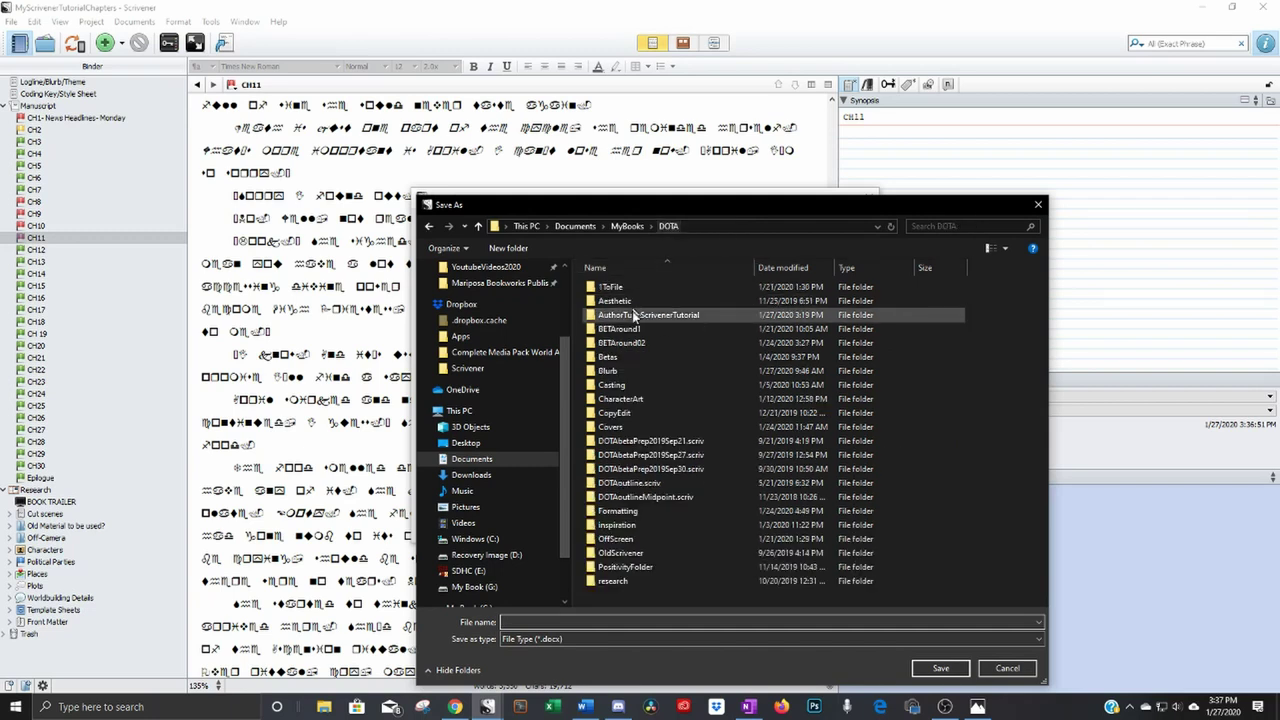
{"action": "double_click", "coordinate": [640, 316]}
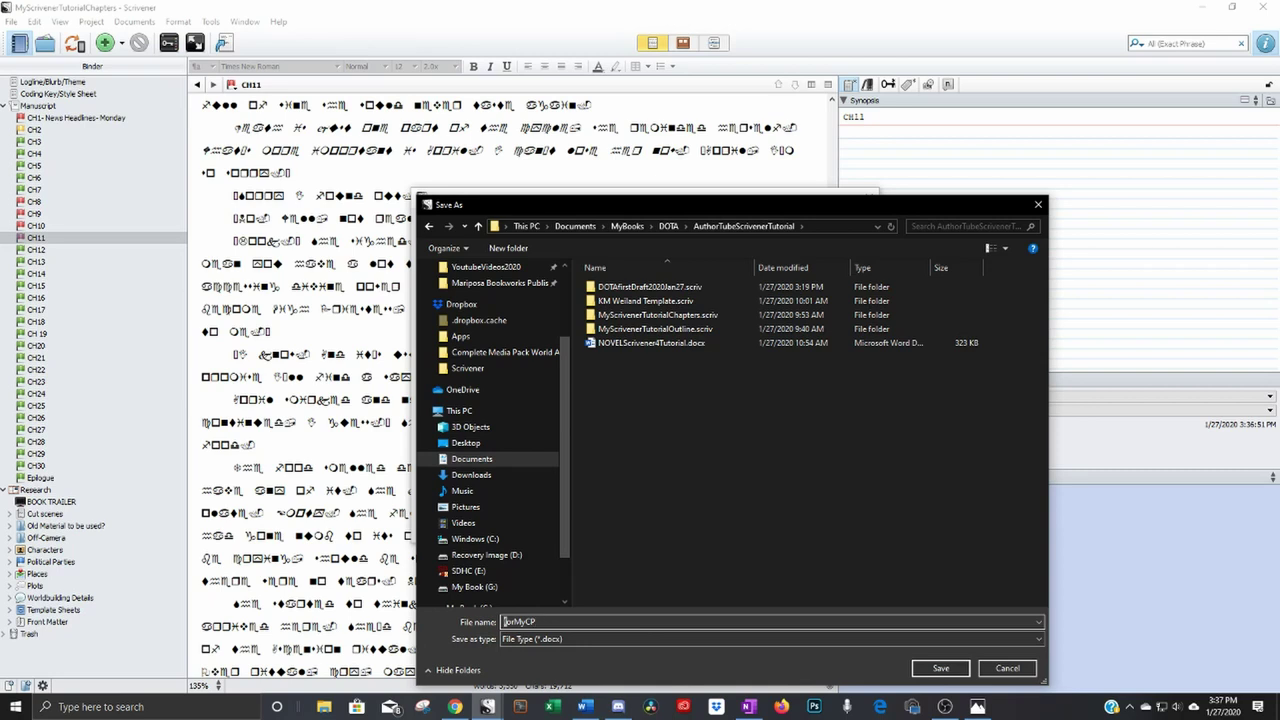
{"action": "type", "text": "DOTA"}
{"action": "left_click", "coordinate": [940, 668]}
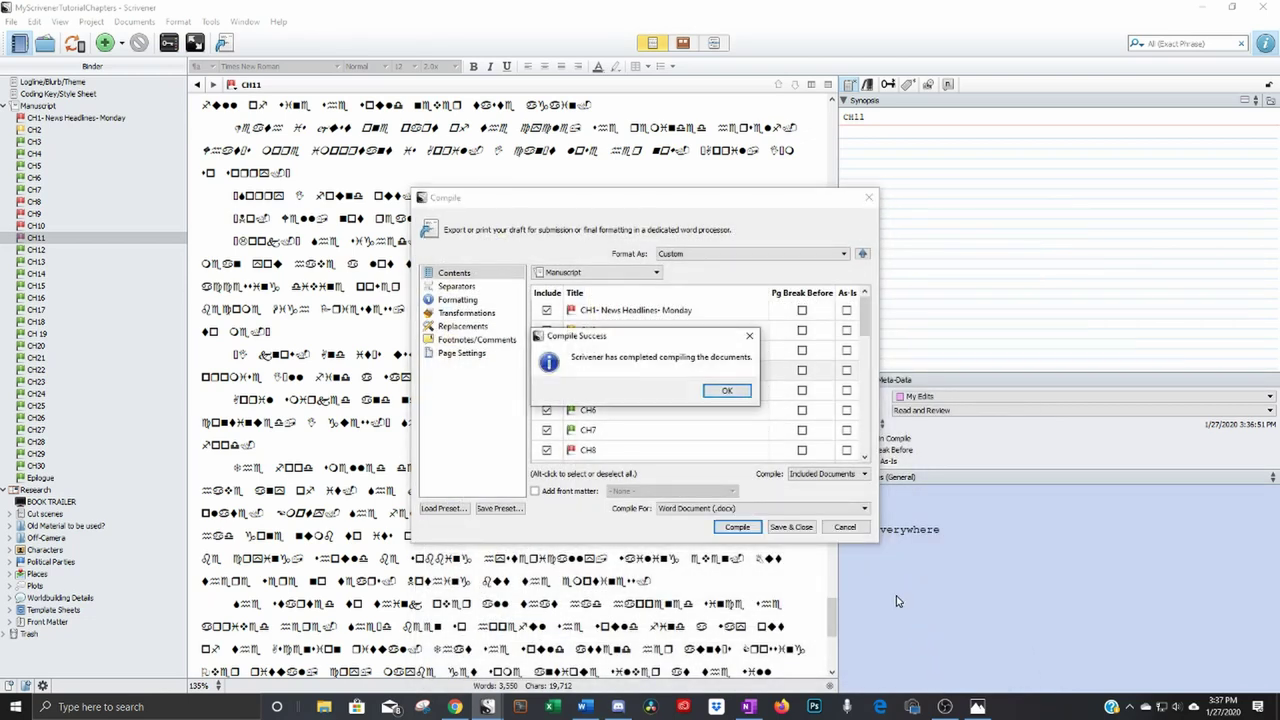
{"action": "left_click", "coordinate": [726, 396]}
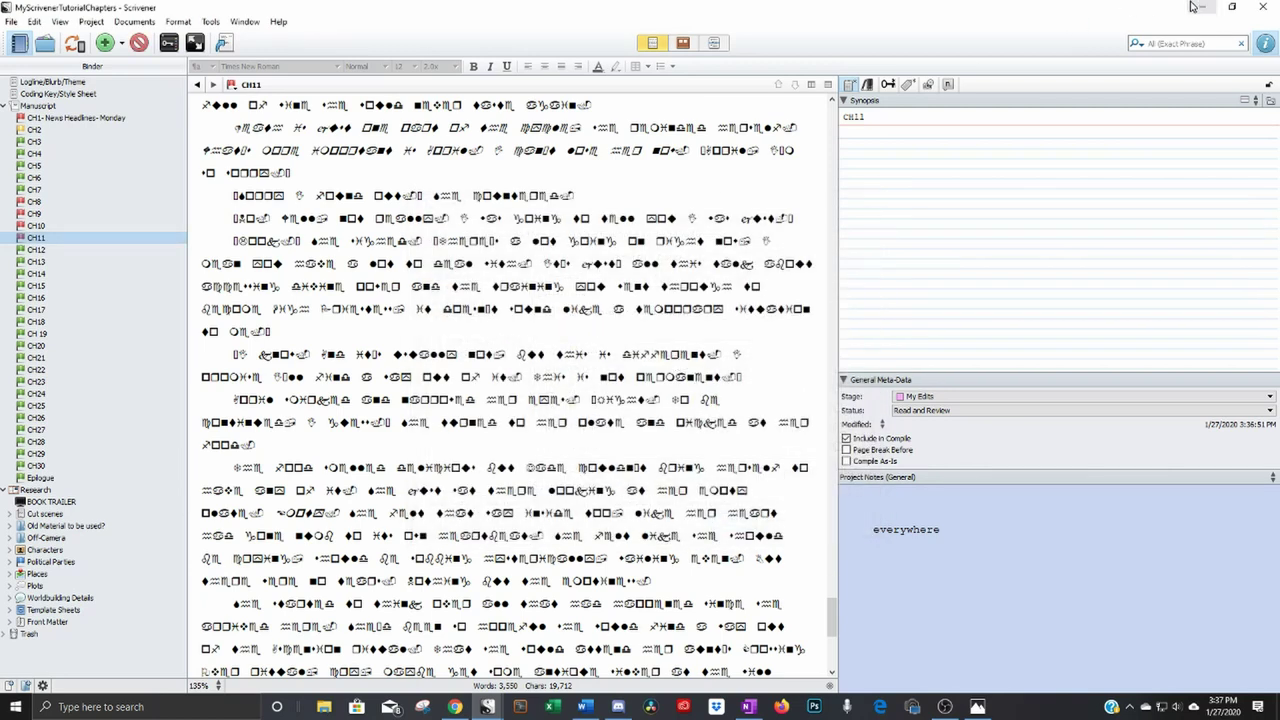
Step: Open DOTAforMyCP.docx from File Explorer, then bring up the channel art in Photos
{"action": "left_click", "coordinate": [323, 707]}
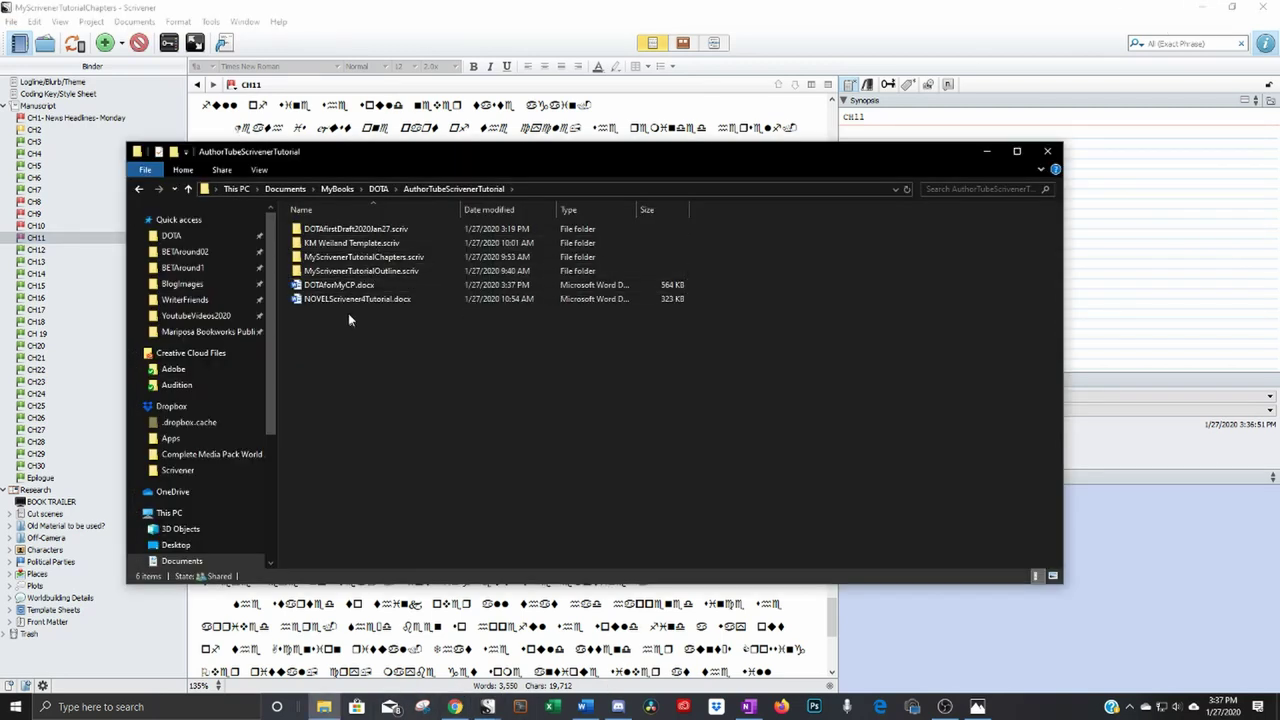
{"action": "left_click", "coordinate": [341, 289]}
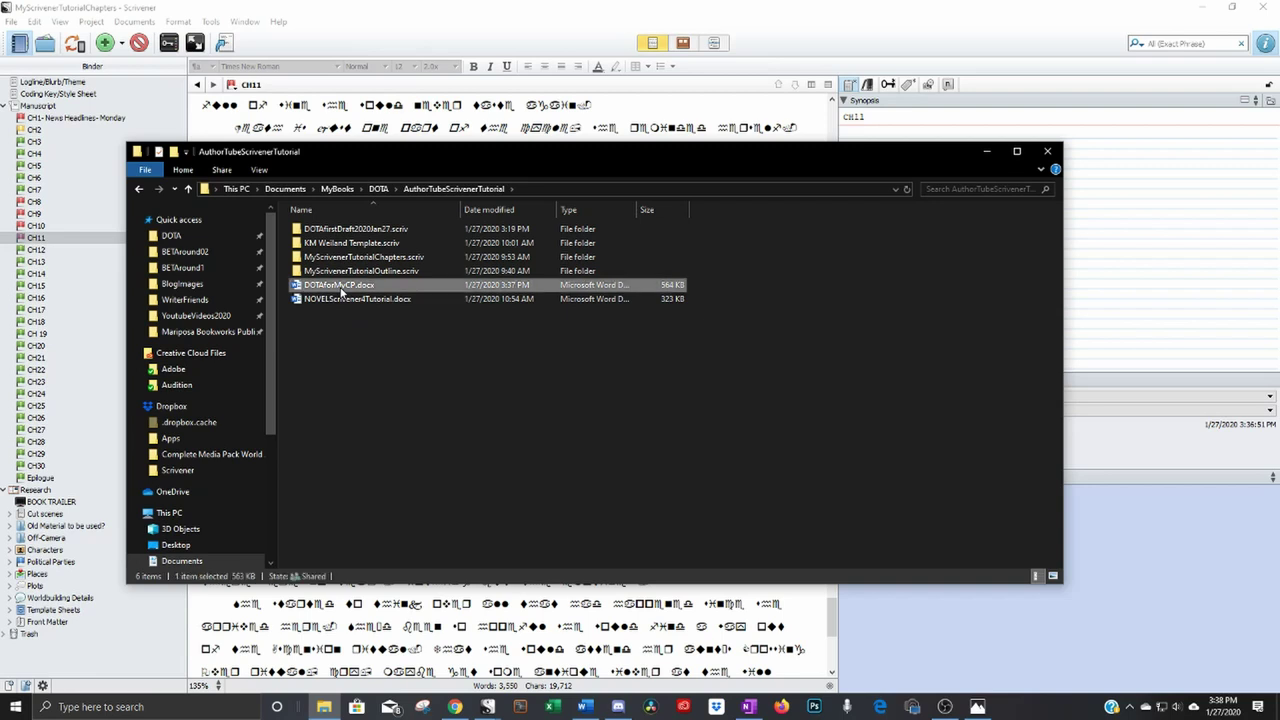
{"action": "double_click", "coordinate": [341, 287]}
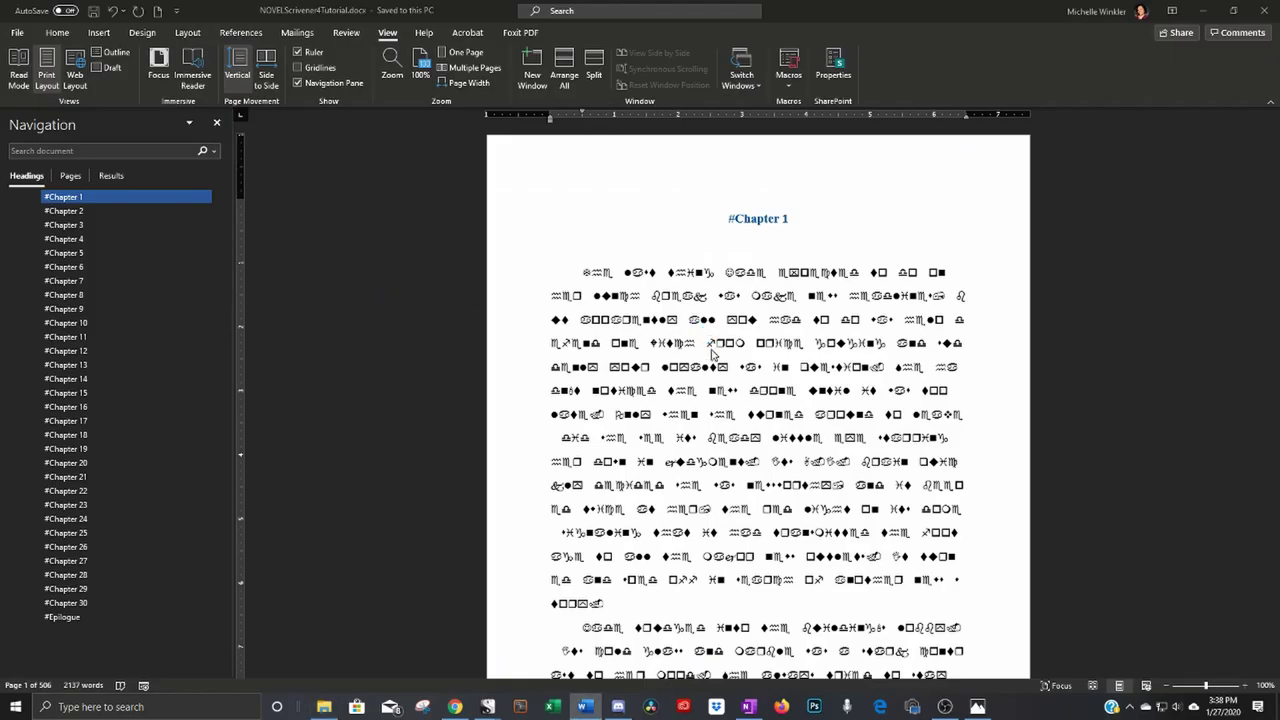
{"action": "scroll", "coordinate": [700, 380], "scroll_direction": "up", "scroll_amount": 1}
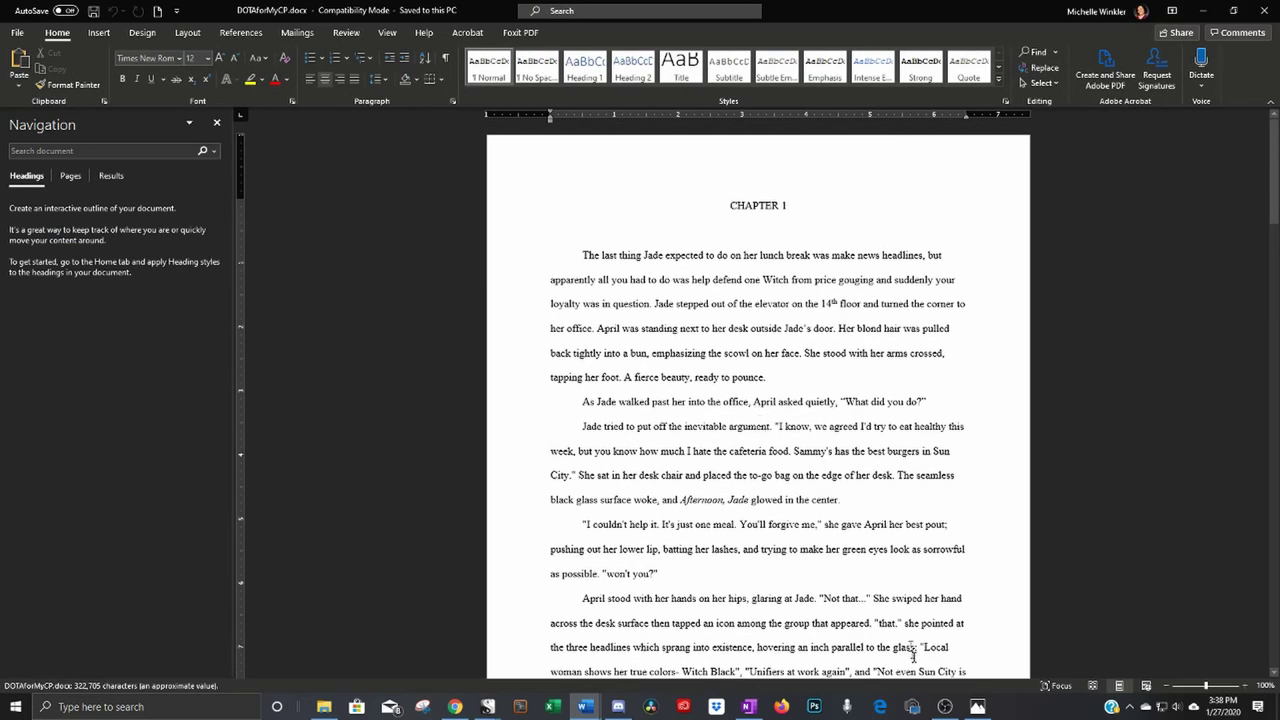
{"action": "left_click", "coordinate": [977, 706]}
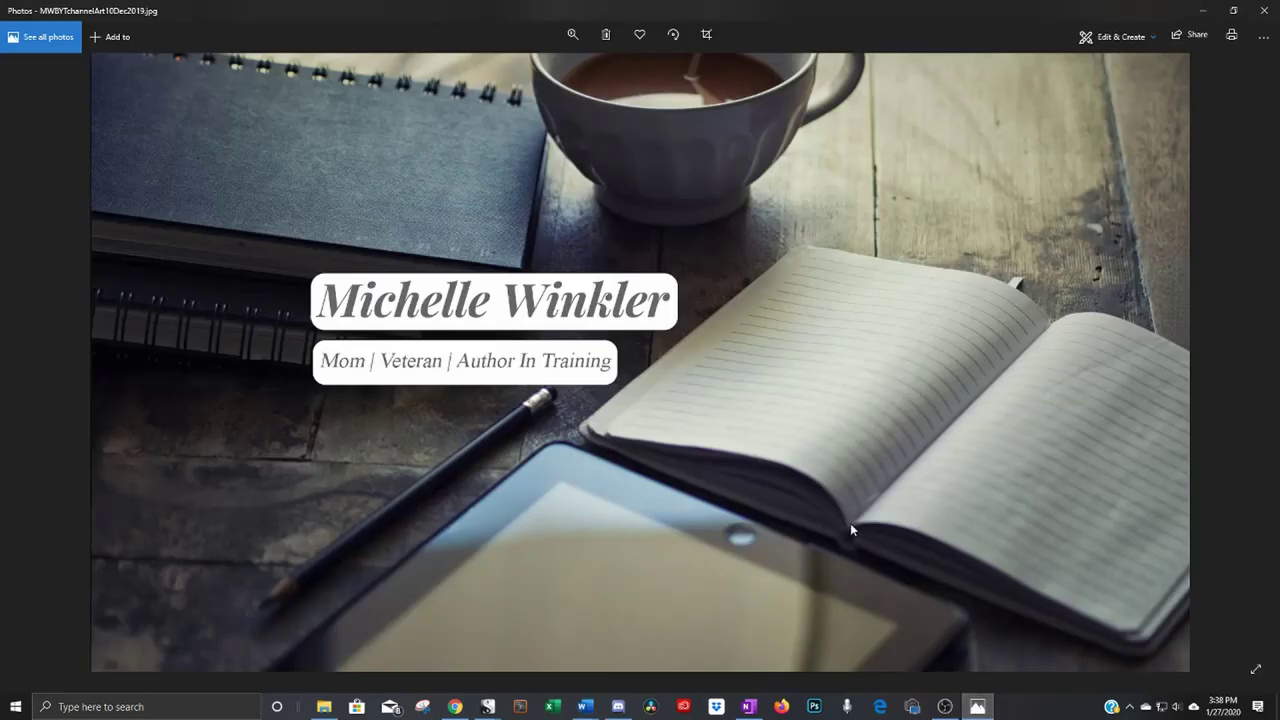